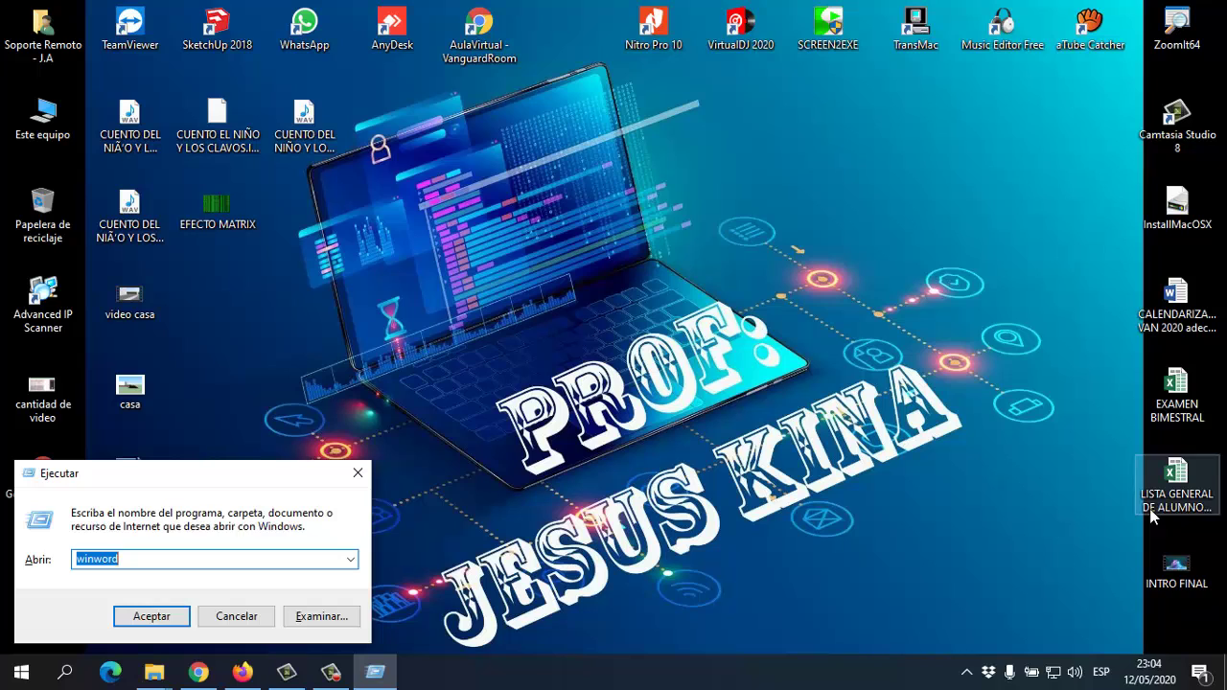
Start Excel by running 'excel' from the Run dialog
text(excel)
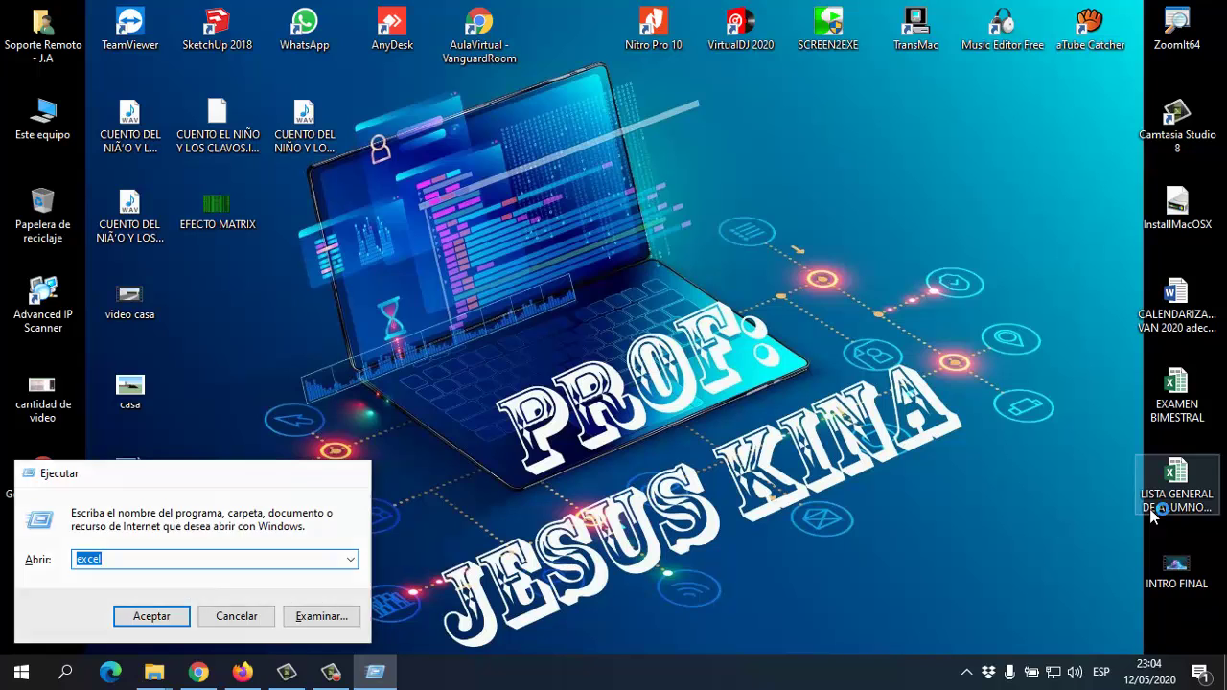
key(Return)
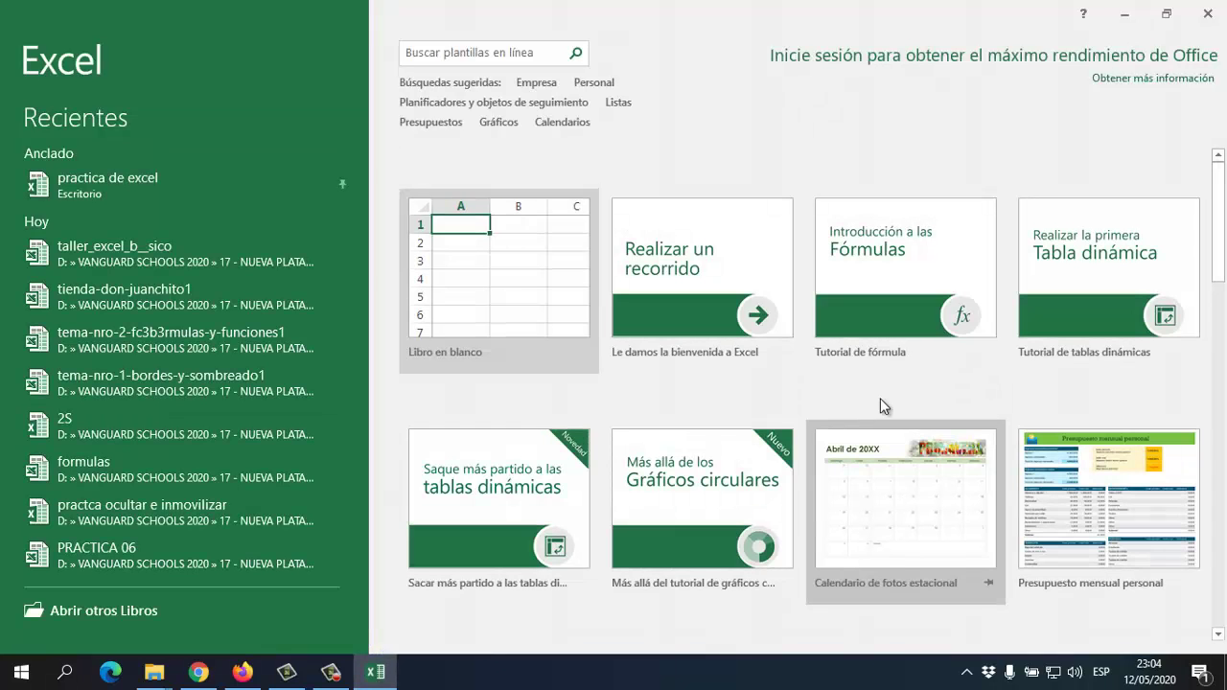
Create a new blank workbook and click various cells of Hoja1, ending on D6
click(484, 284)
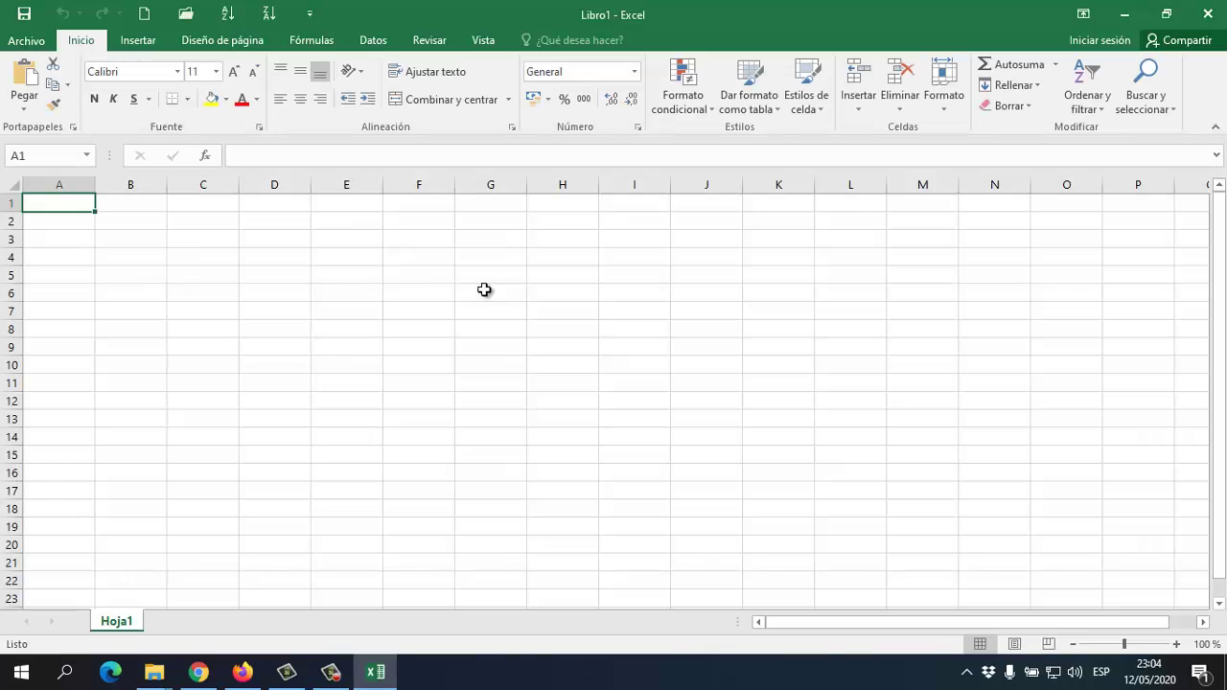
click(292, 271)
click(495, 277)
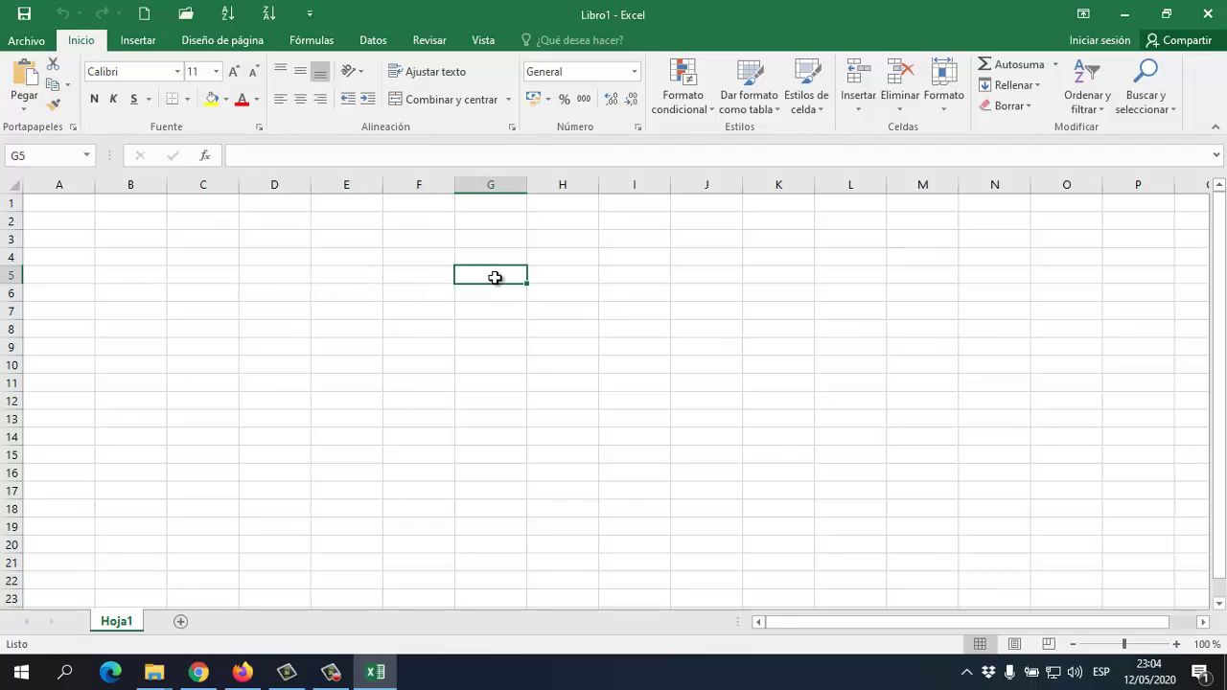
click(261, 307)
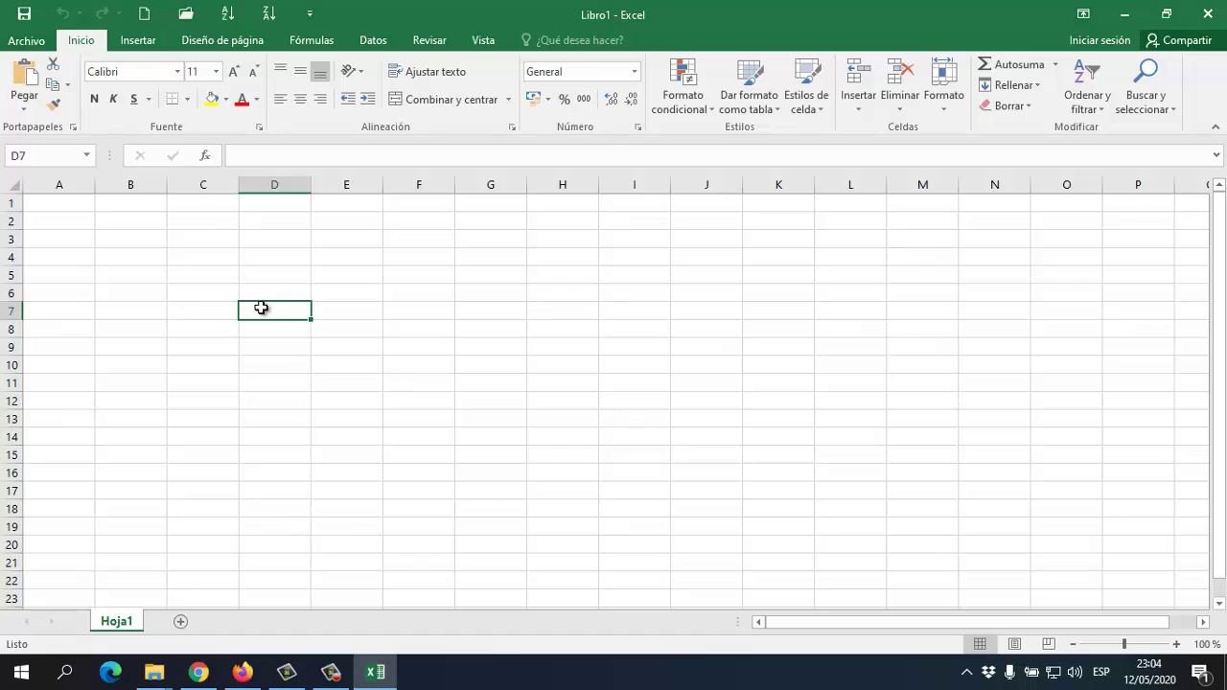
click(165, 277)
click(206, 312)
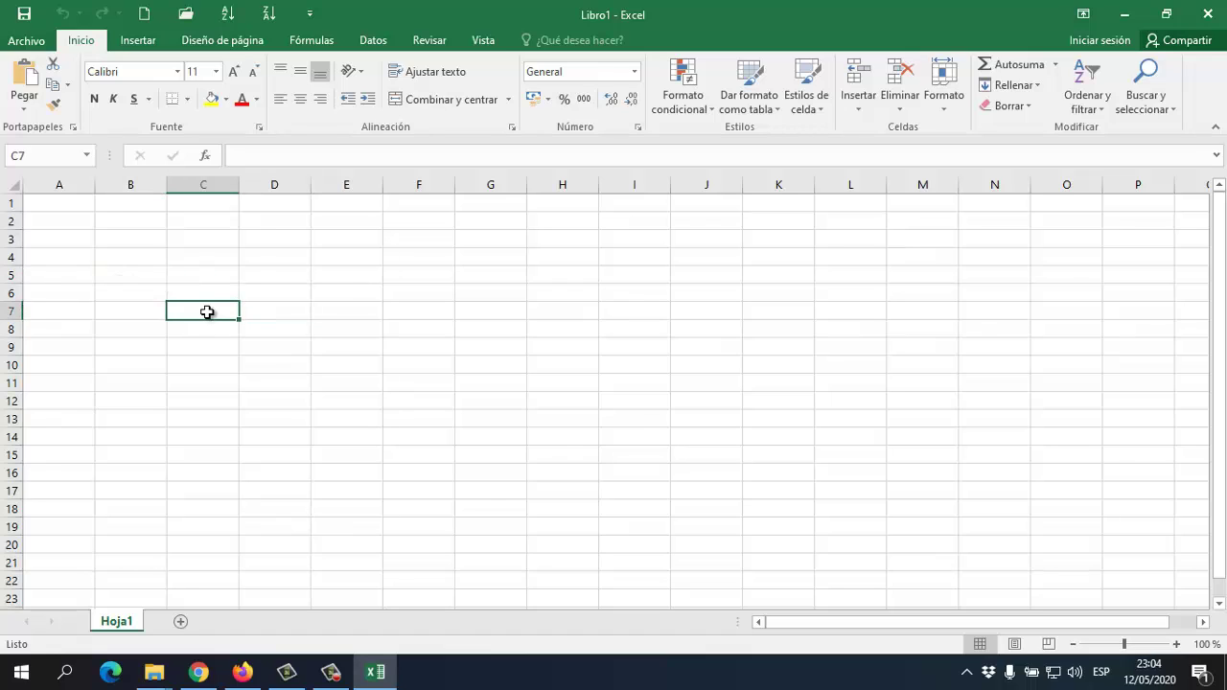
click(409, 279)
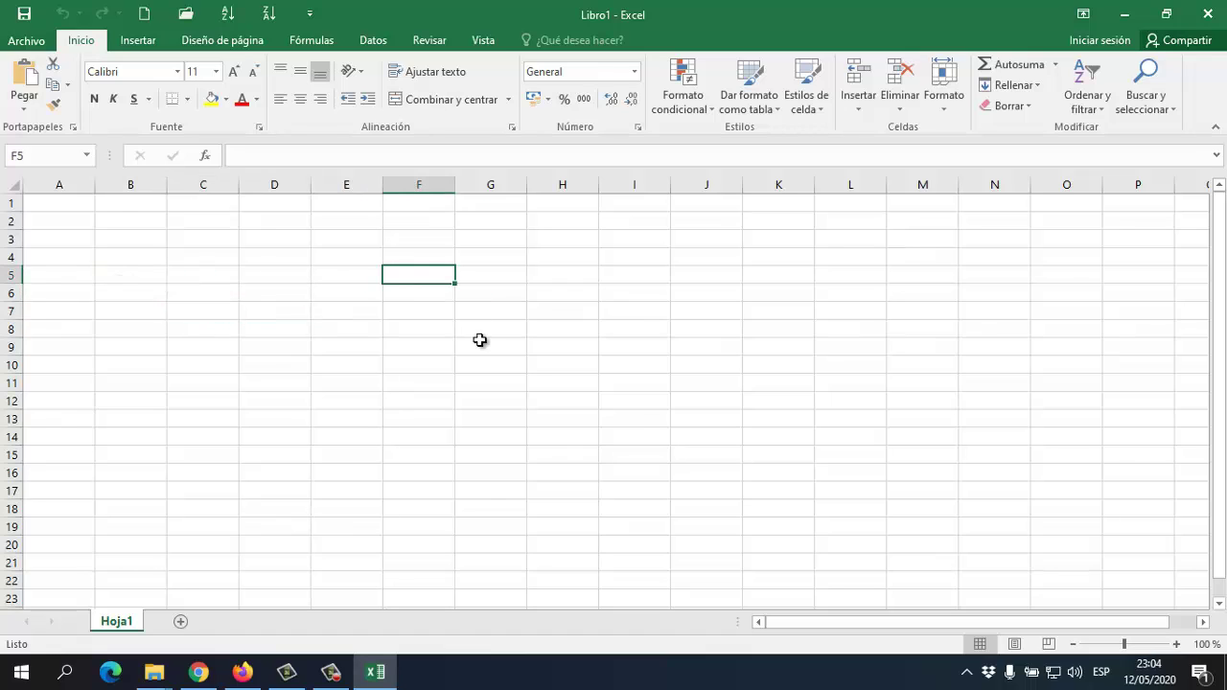
click(324, 329)
click(179, 335)
click(509, 508)
click(779, 437)
click(726, 390)
click(515, 351)
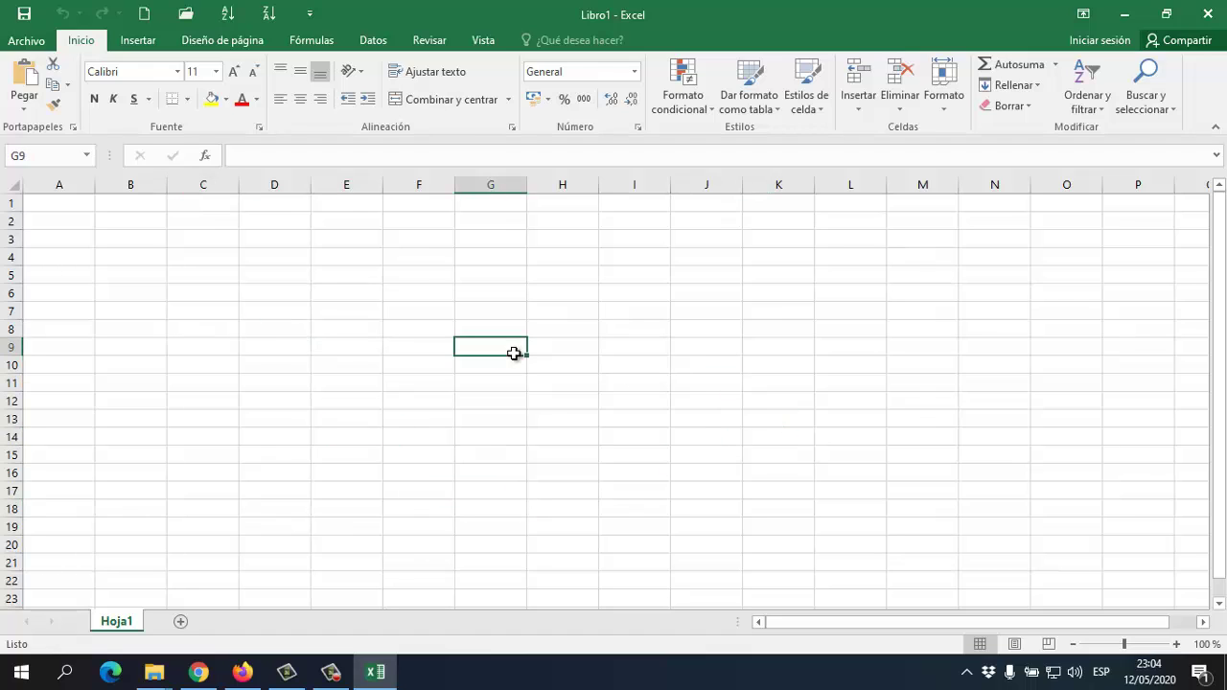
click(343, 302)
click(150, 280)
click(275, 347)
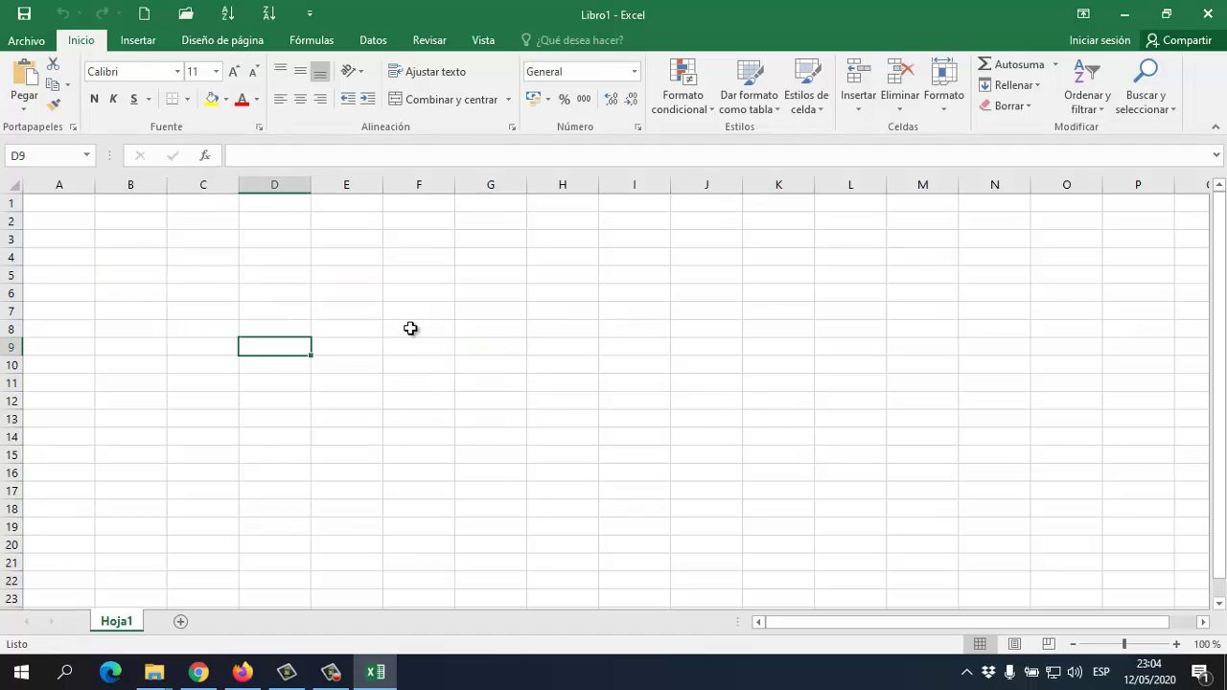
click(412, 329)
click(256, 286)
Move the active cell around the sheet with the arrow keys, ending at D4
key(Left)
key(Left)
key(Left)
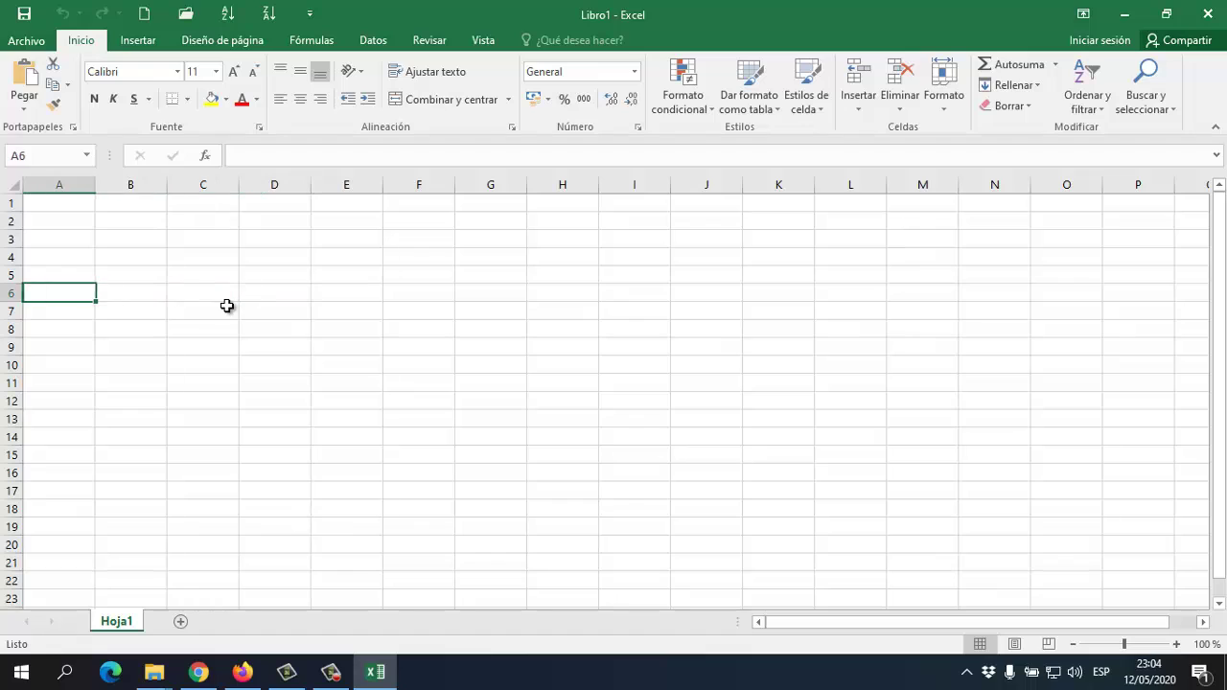
key(Right)
key(Right)
key(Right)
key(Right)
key(Right)
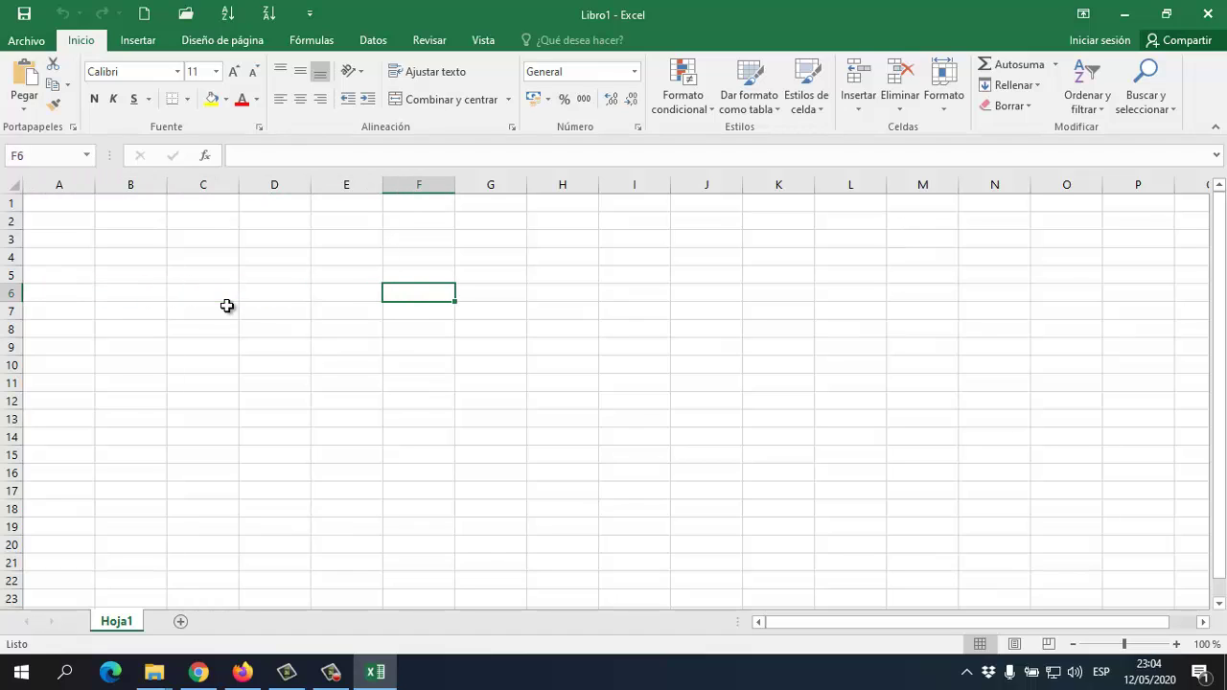
key(Right)
key(Right)
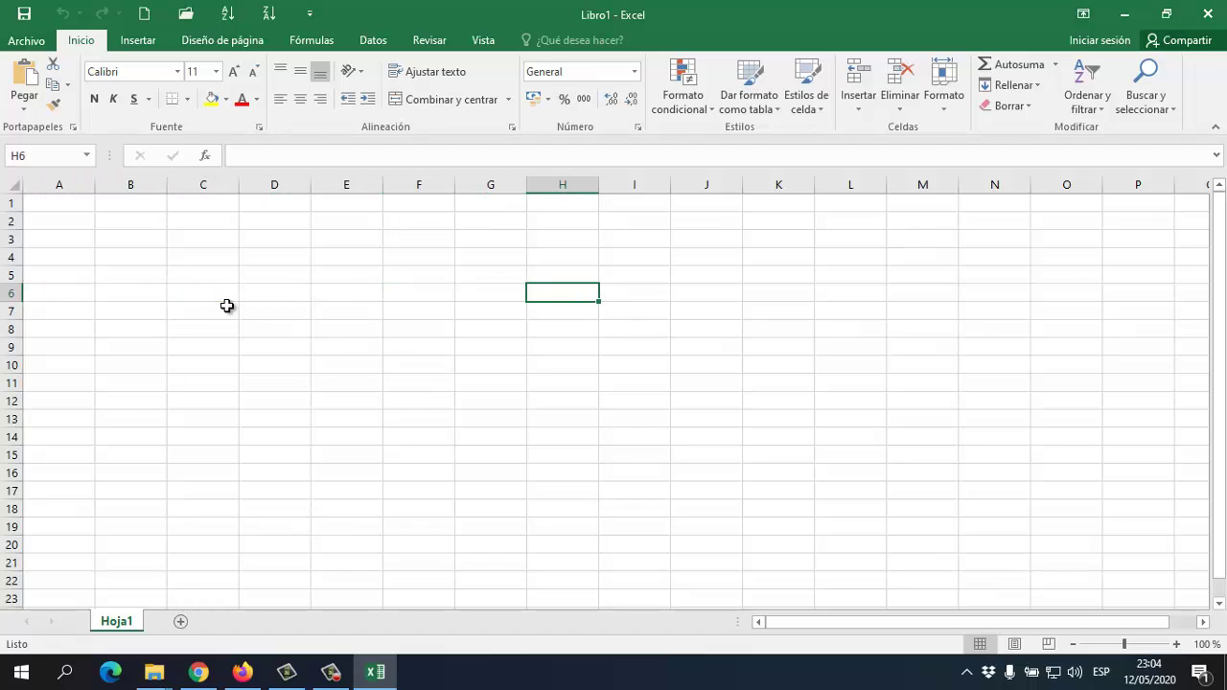
key(Up)
key(Up)
key(Left)
key(Left)
key(Left)
key(Left)
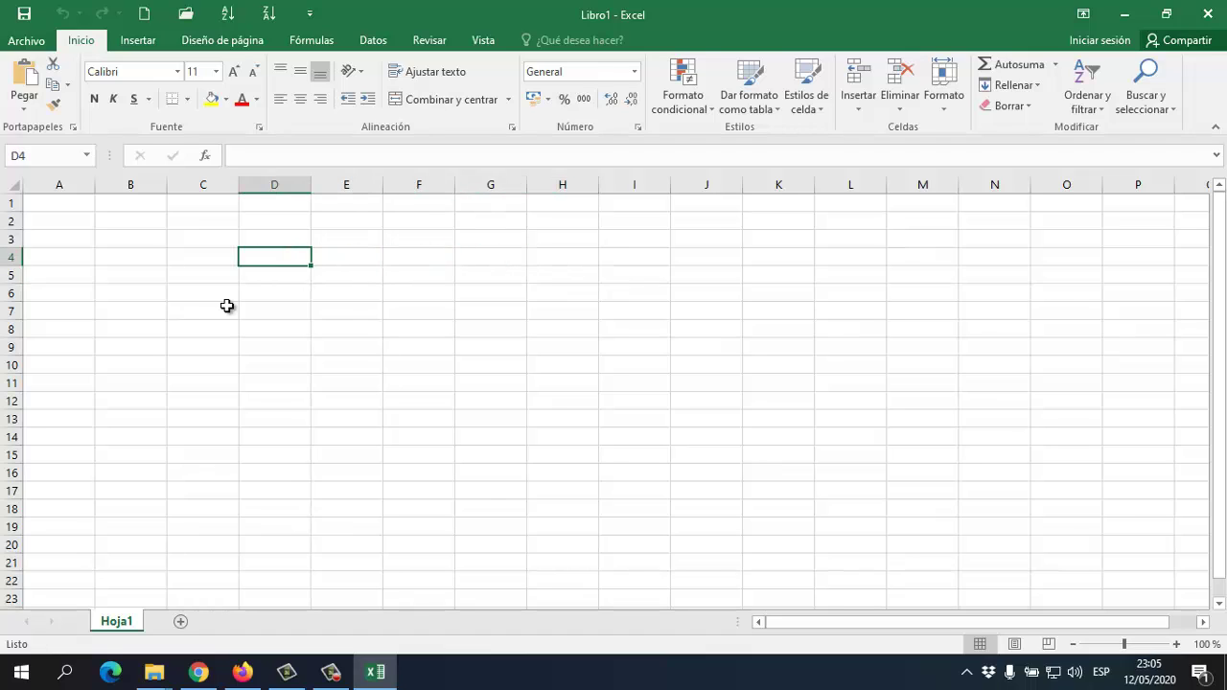
key(Left)
key(Down)
key(Down)
key(Down)
key(Down)
key(Down)
key(Down)
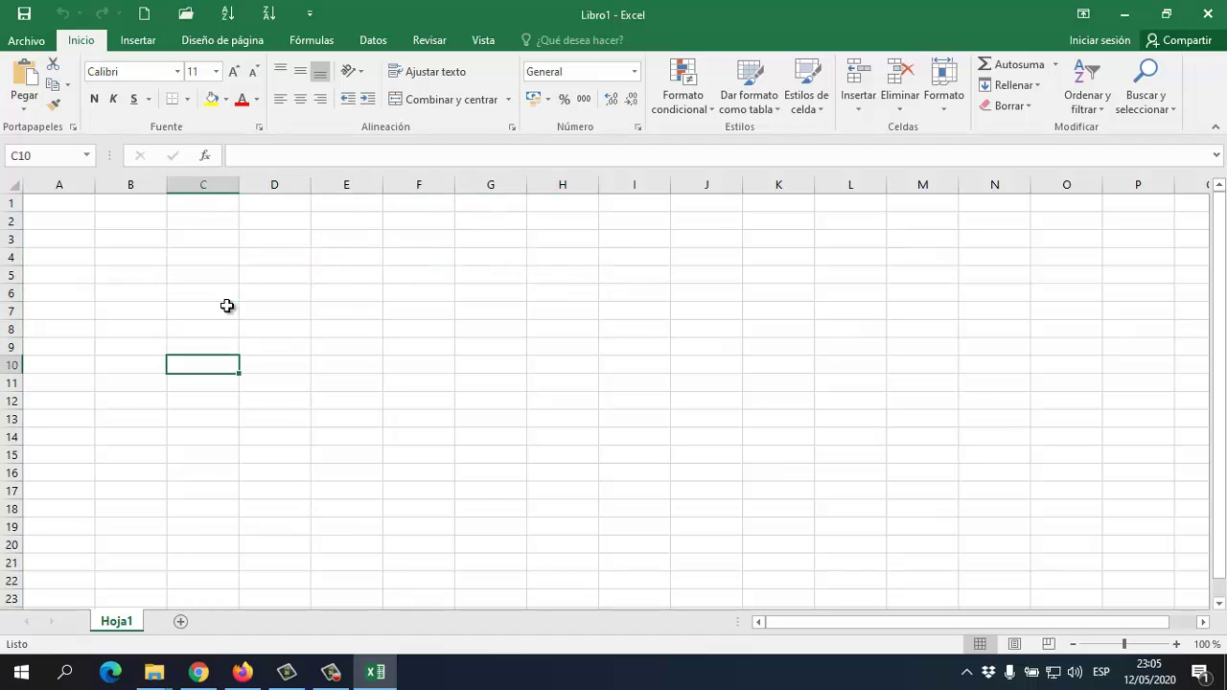
key(Right)
key(Right)
key(Up)
key(Up)
key(Up)
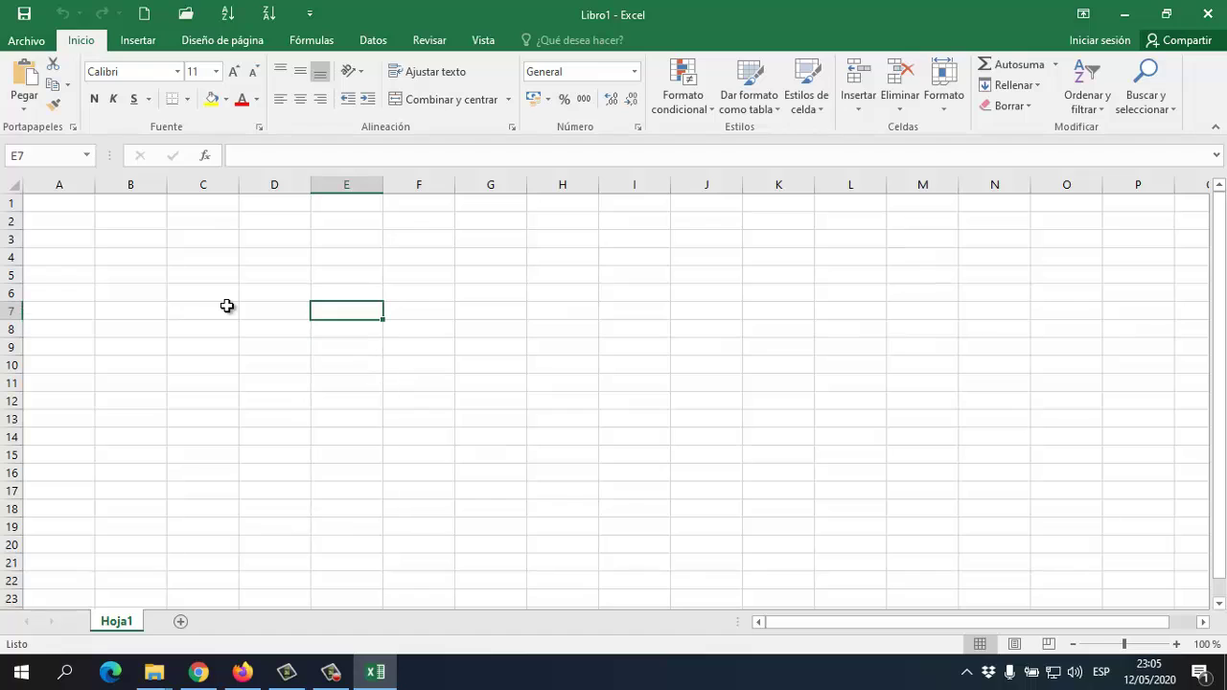
key(Left)
key(Left)
key(Left)
key(Up)
key(Up)
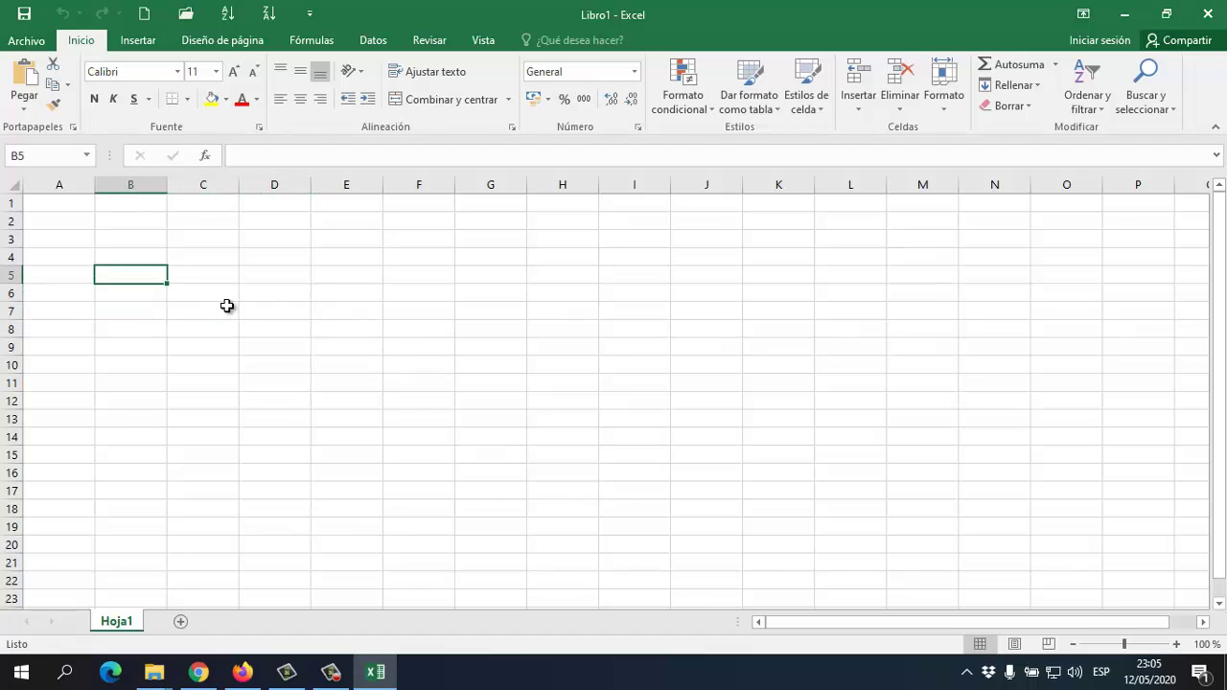
key(Up)
key(Right)
key(Right)
key(Right)
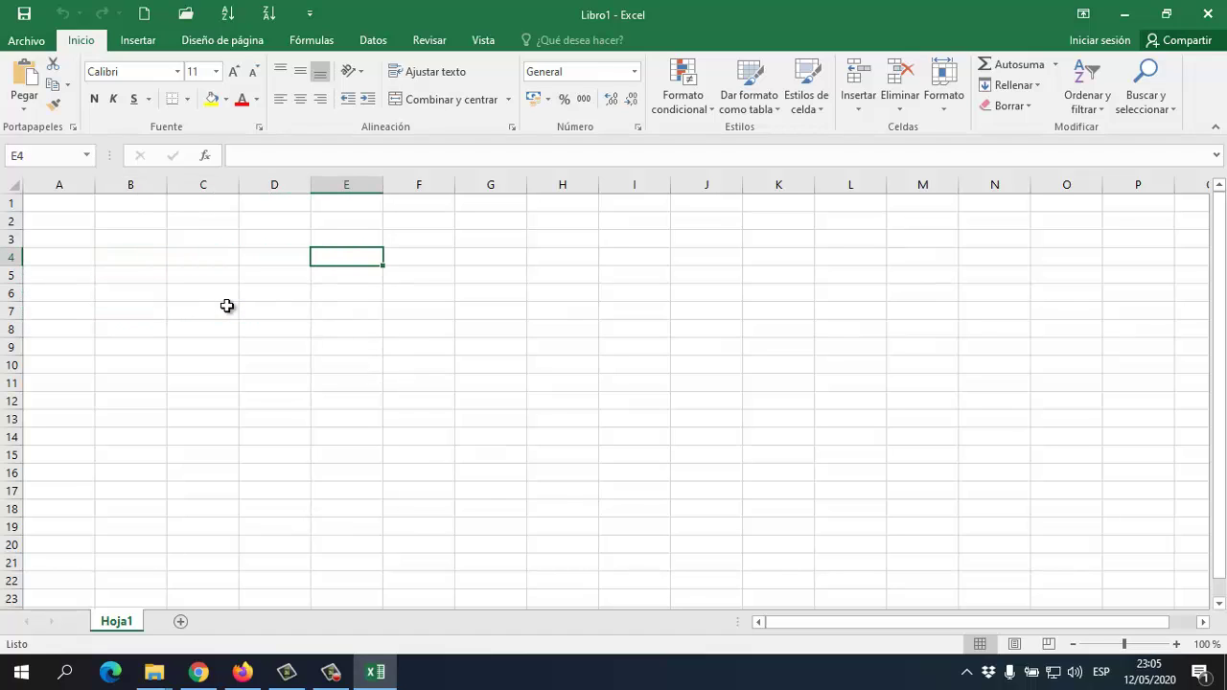
key(Left)
key(Left)
key(Left)
key(Left)
key(Right)
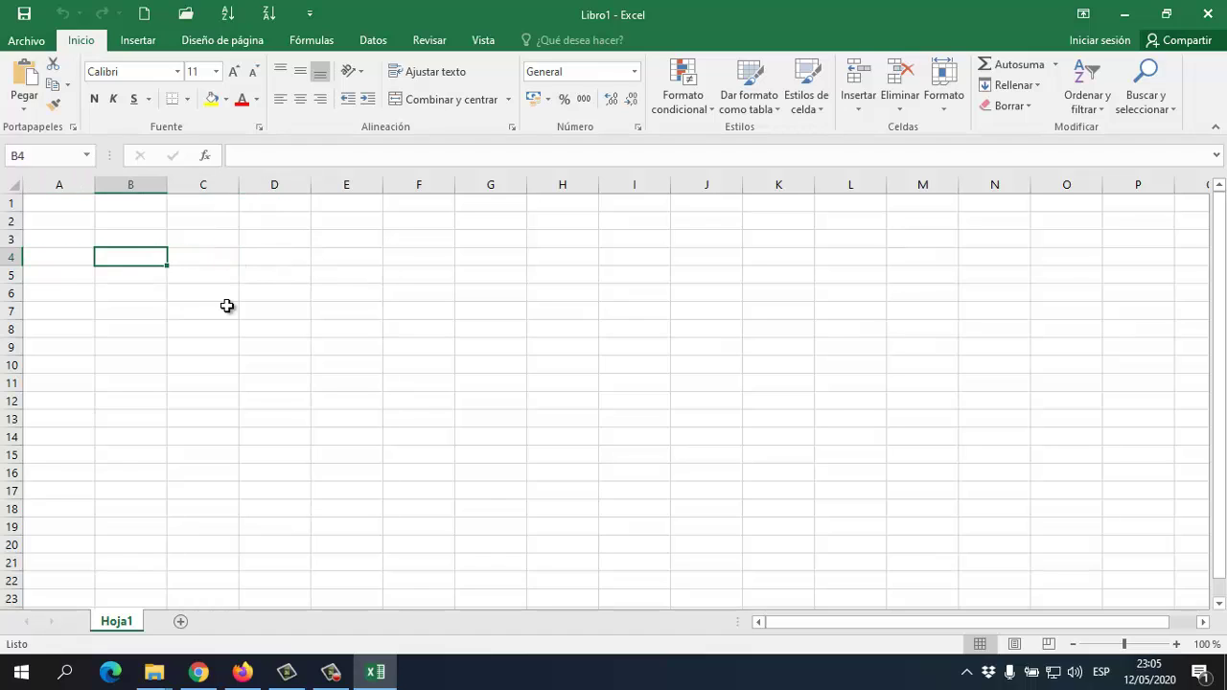
key(Right)
key(Right)
key(Right)
key(Right)
key(Right)
key(Right)
key(Right)
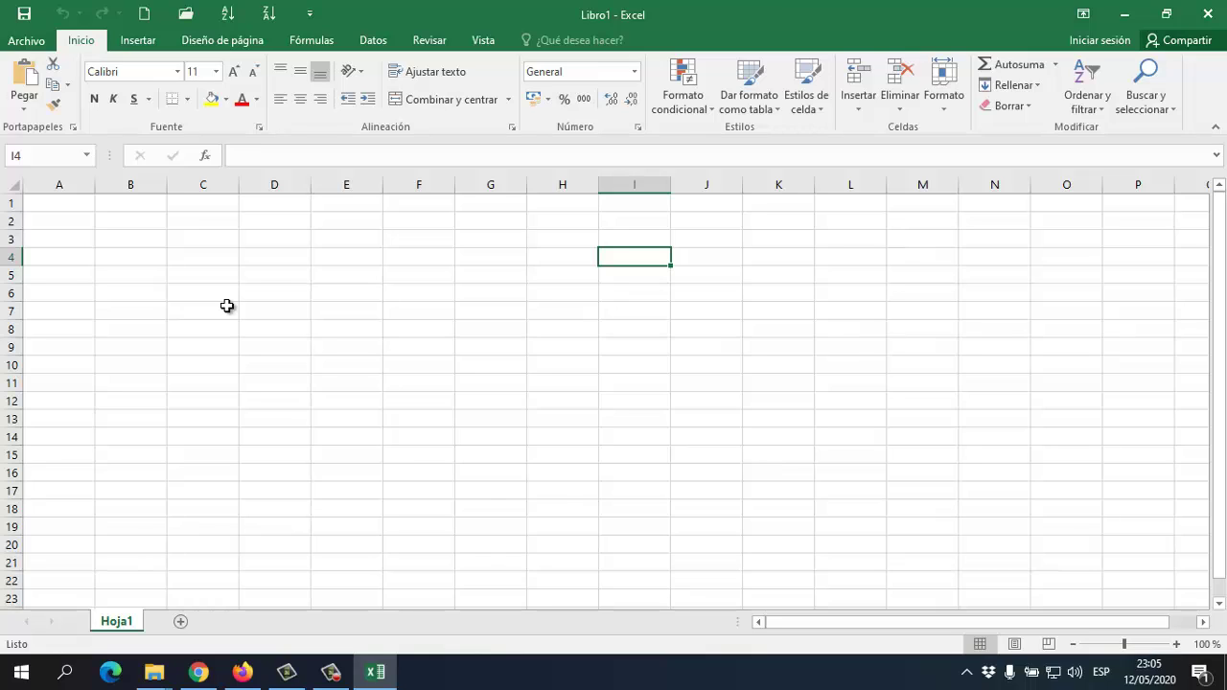
Apply All Borders (Todos los bordes) to cell B3, then select nearby cells C4, C7, C5 and B6
click(179, 255)
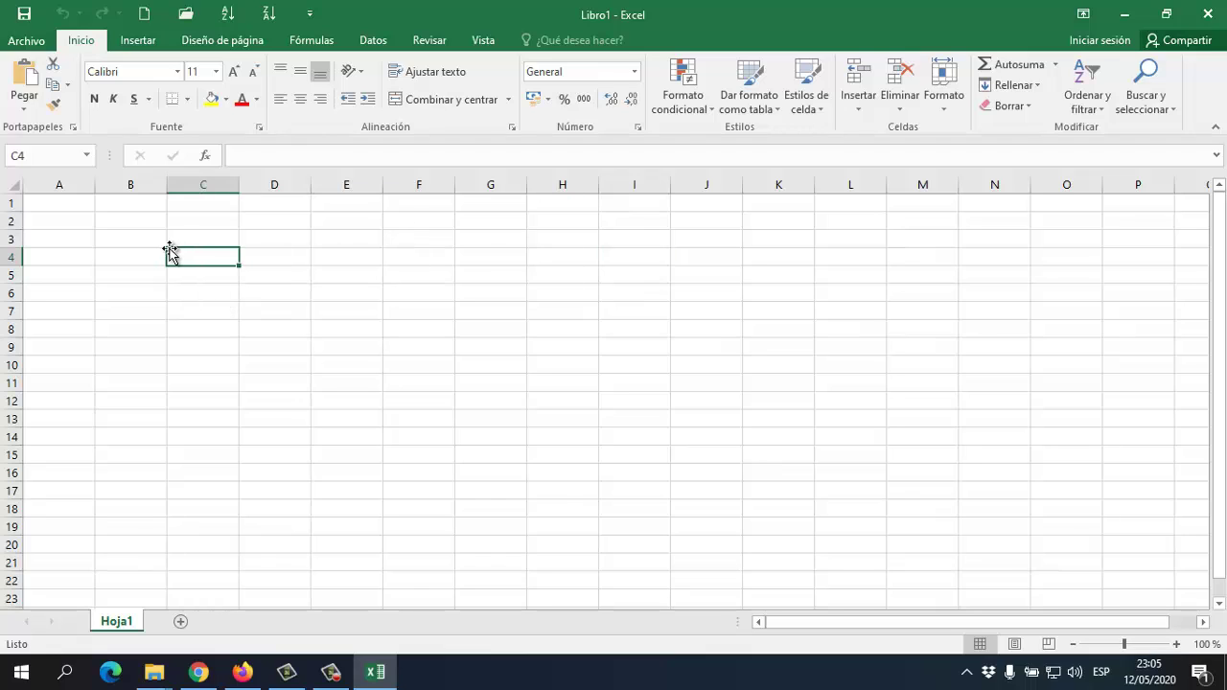
click(131, 238)
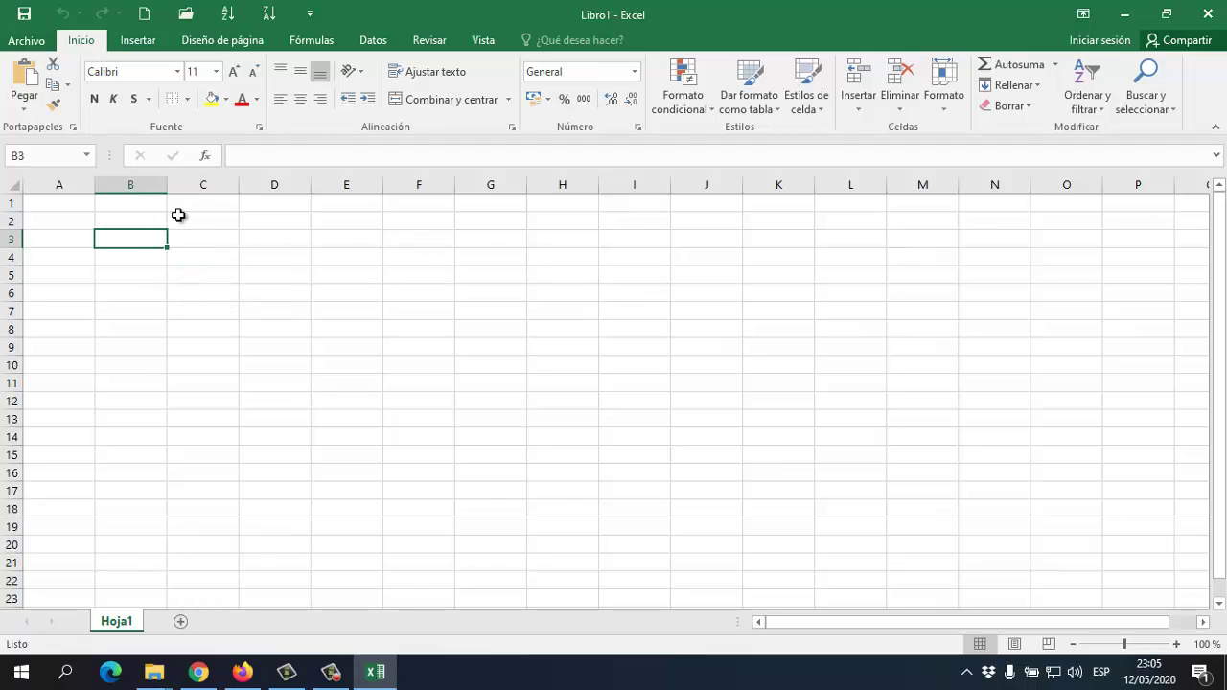
click(189, 99)
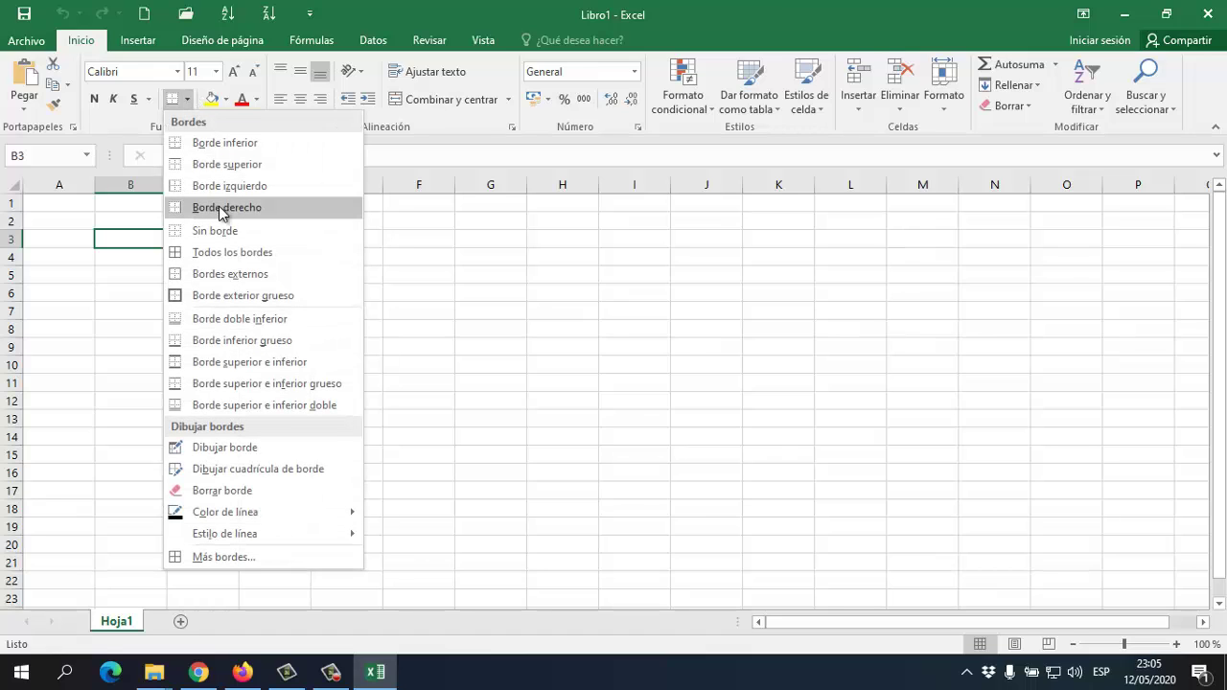
click(202, 254)
click(198, 254)
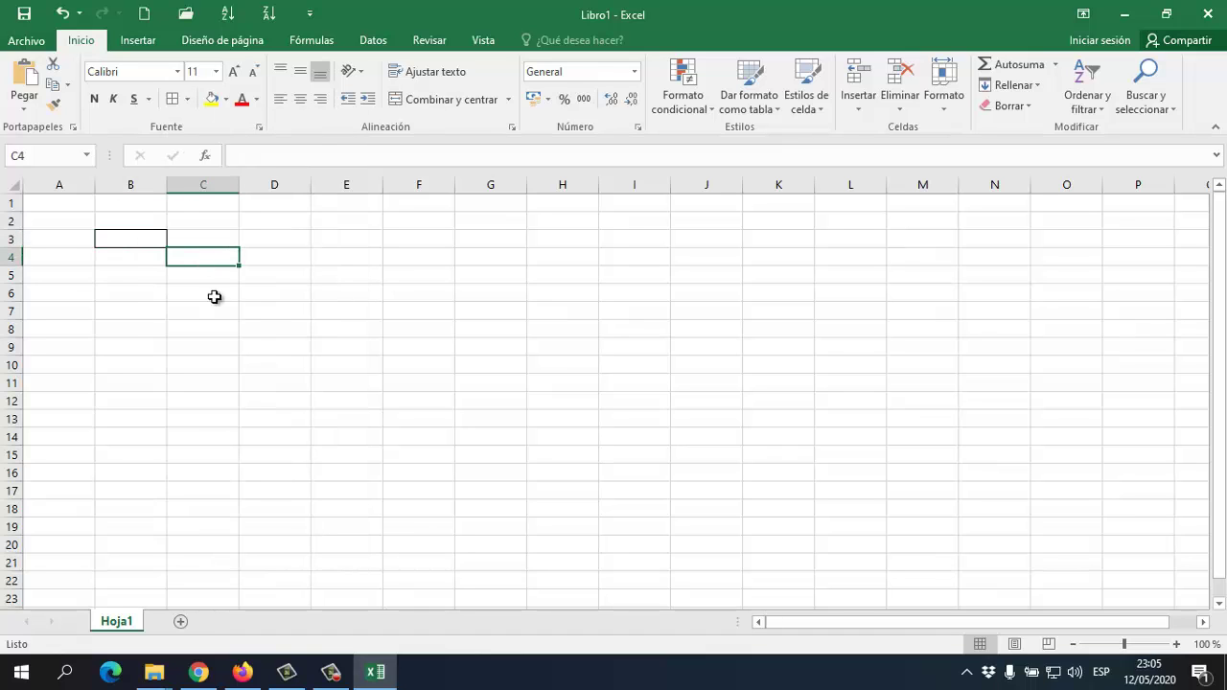
click(202, 309)
click(190, 272)
click(130, 291)
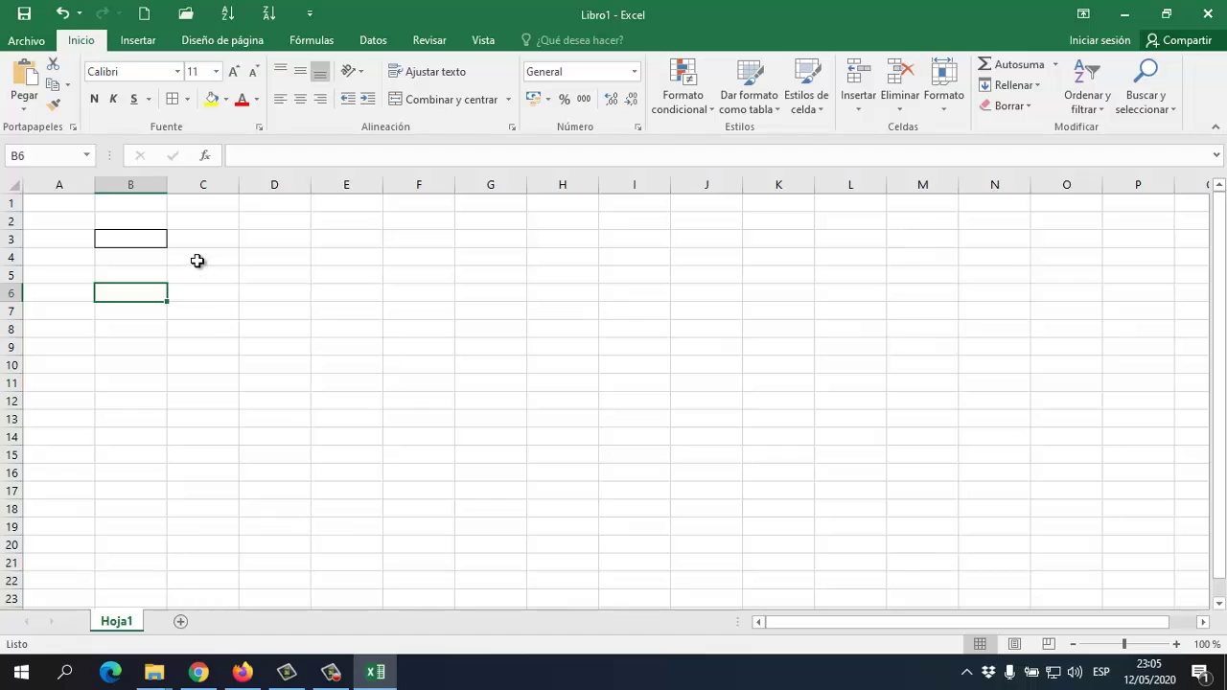
click(395, 277)
mouse_move(198, 266)
mouse_down()
mouse_move(210, 282)
mouse_move(266, 277)
mouse_move(222, 264)
mouse_up()
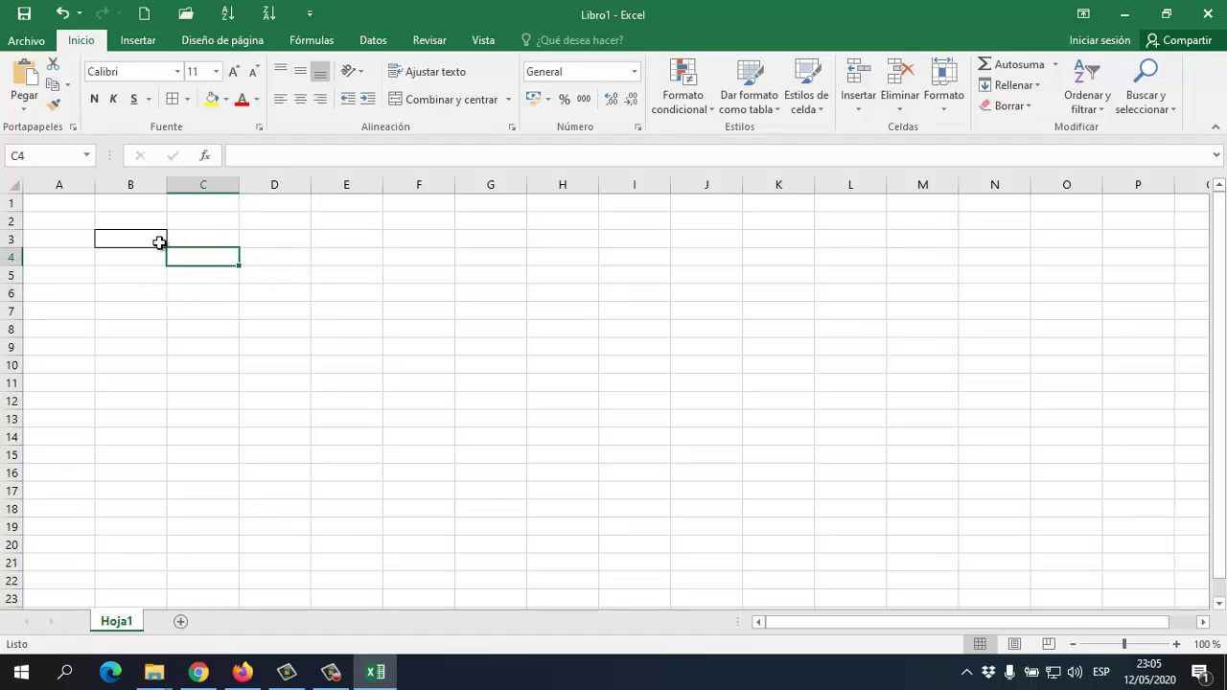
drag(156, 243, 393, 390)
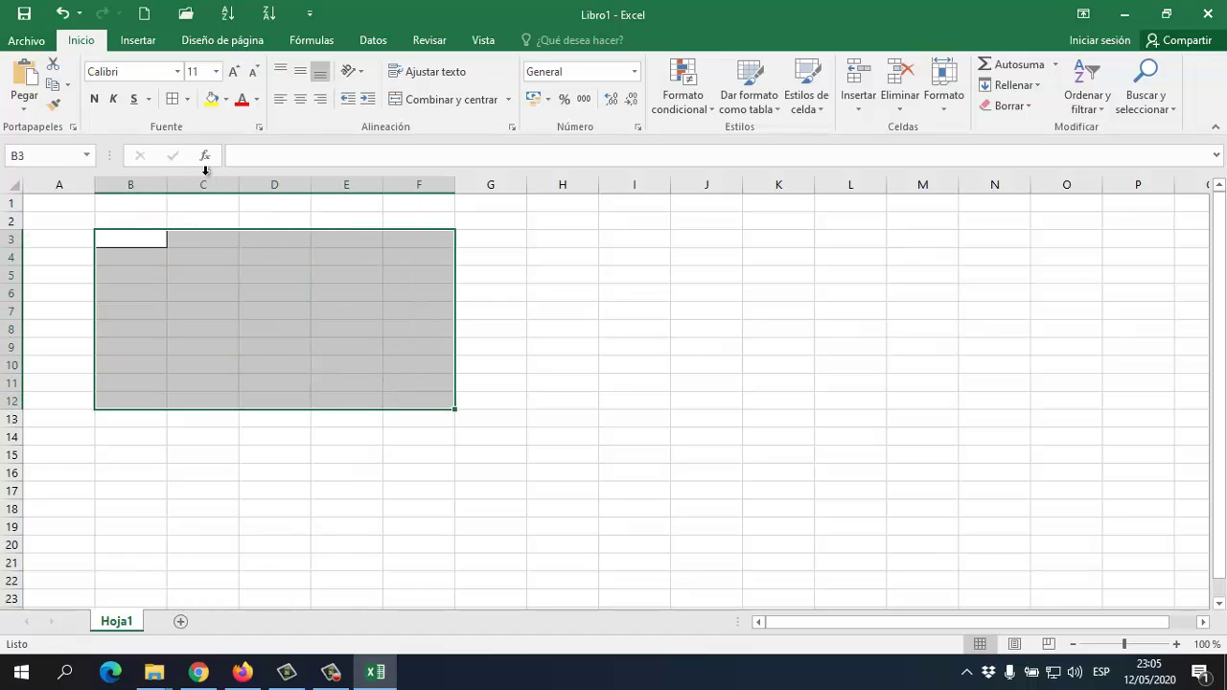
click(174, 98)
click(539, 311)
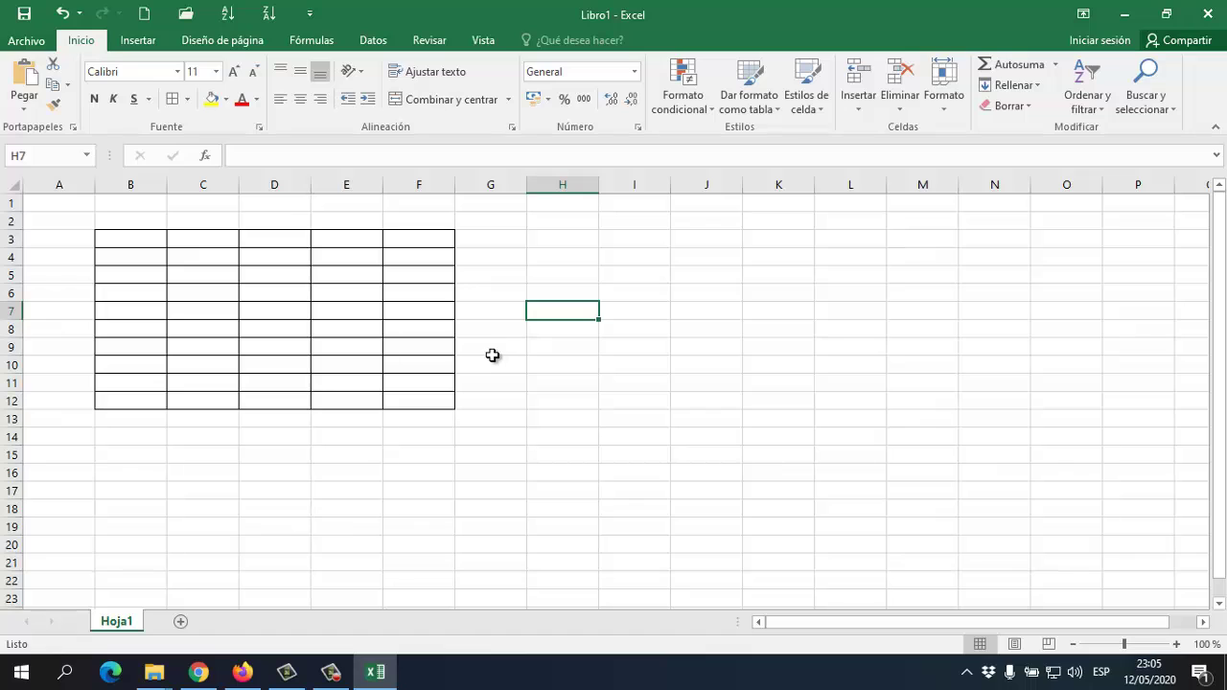
click(293, 323)
click(386, 333)
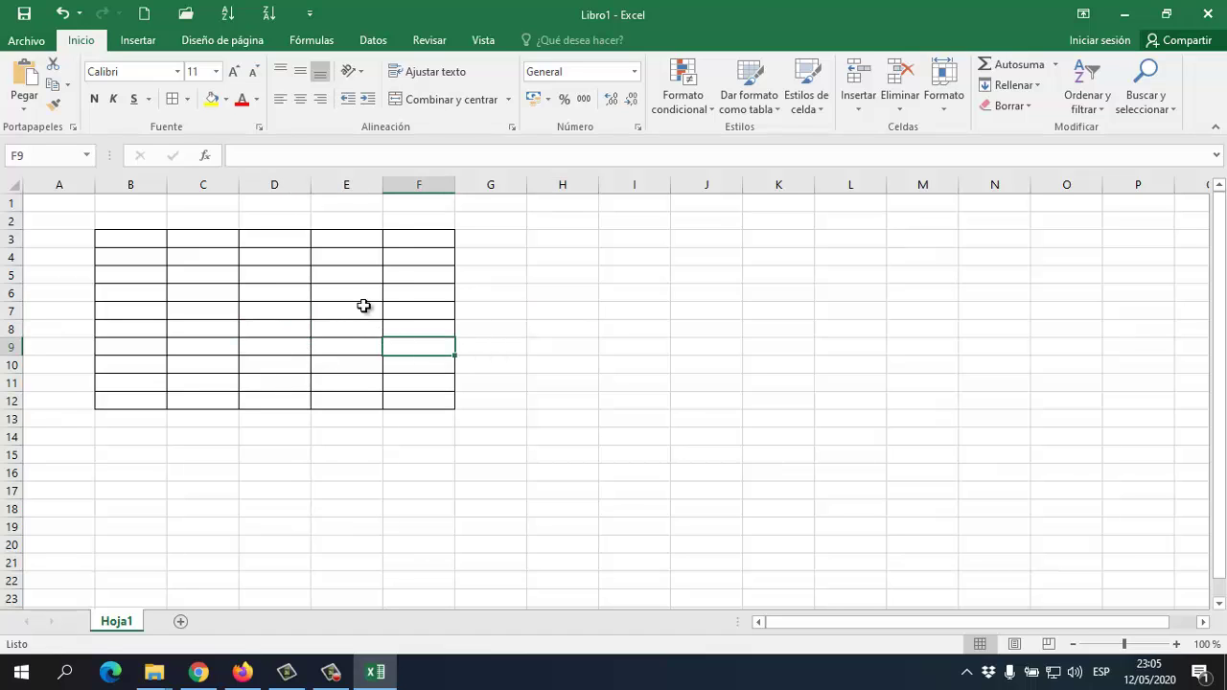
click(364, 307)
click(211, 285)
click(134, 257)
click(276, 311)
click(323, 335)
click(386, 346)
click(345, 329)
click(297, 297)
click(219, 277)
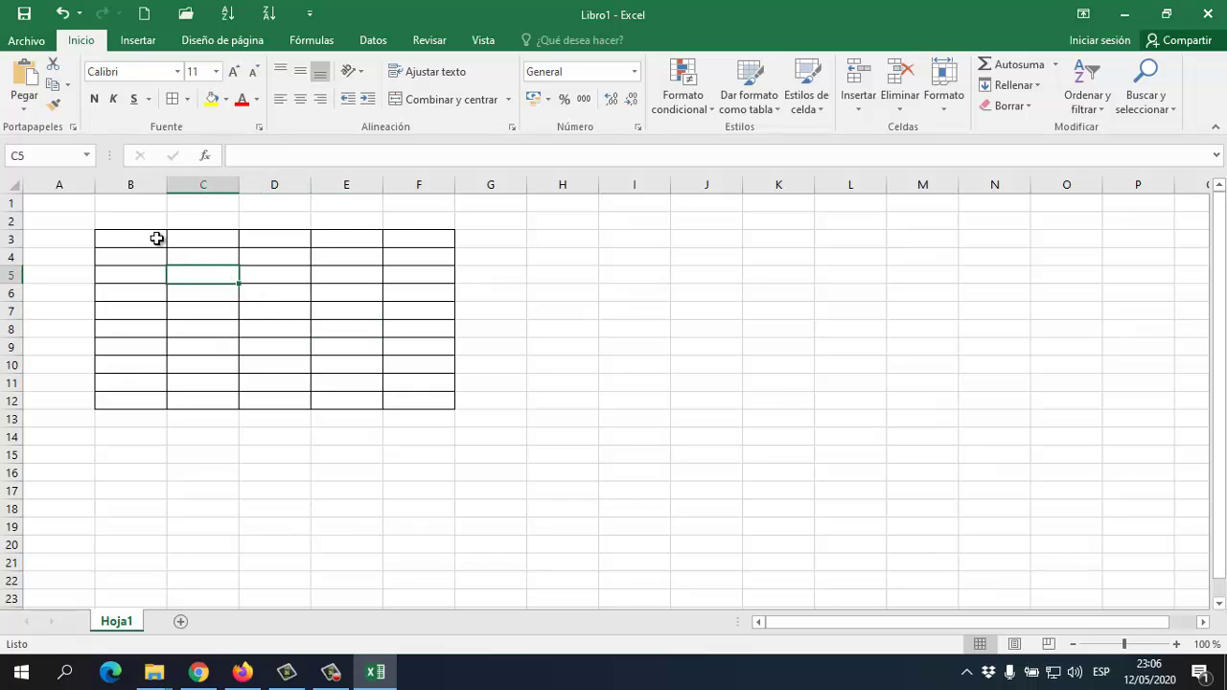
click(251, 310)
click(368, 342)
click(425, 317)
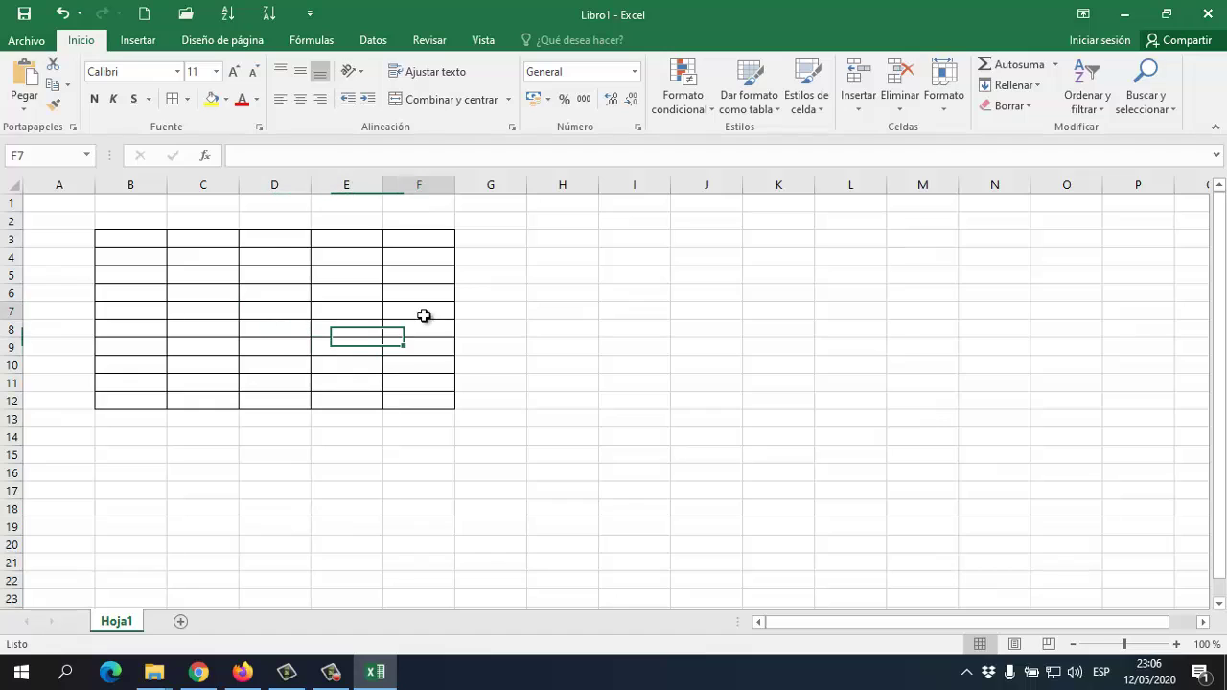
click(276, 240)
click(153, 278)
click(157, 241)
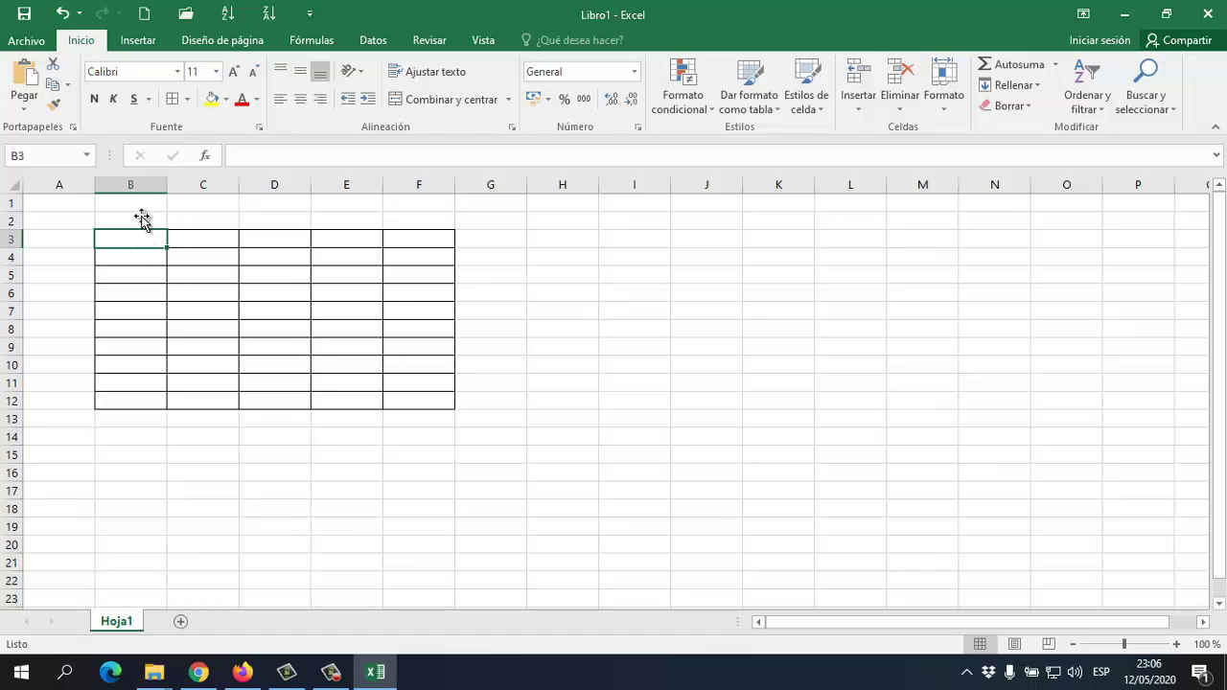
Set the border line colour to red and redraw edges at B3, C4, D8, D9, E6, E4, B10 and B11
click(187, 99)
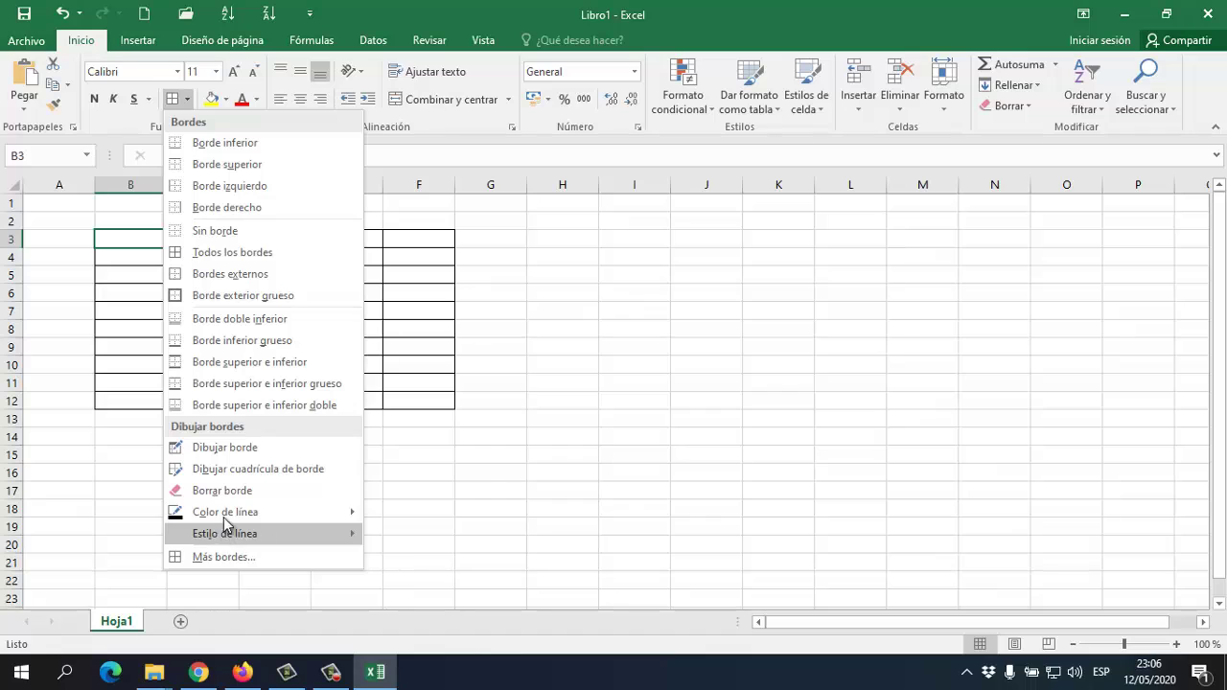
mouse_move(229, 521)
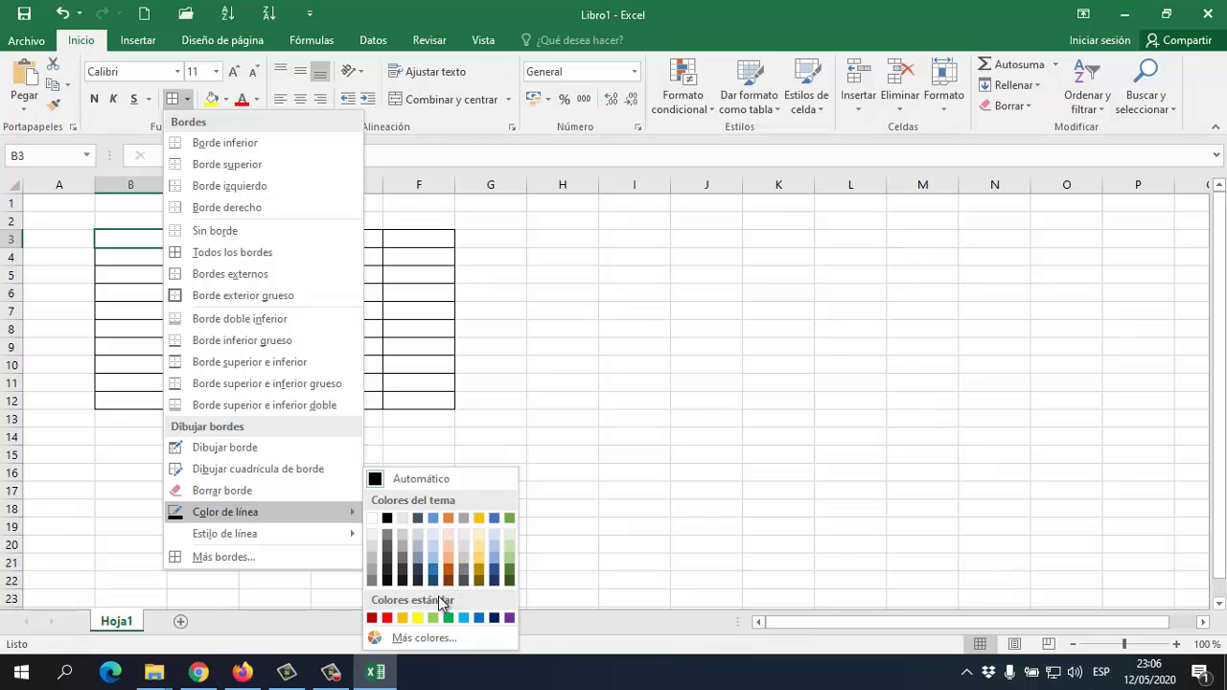
click(389, 619)
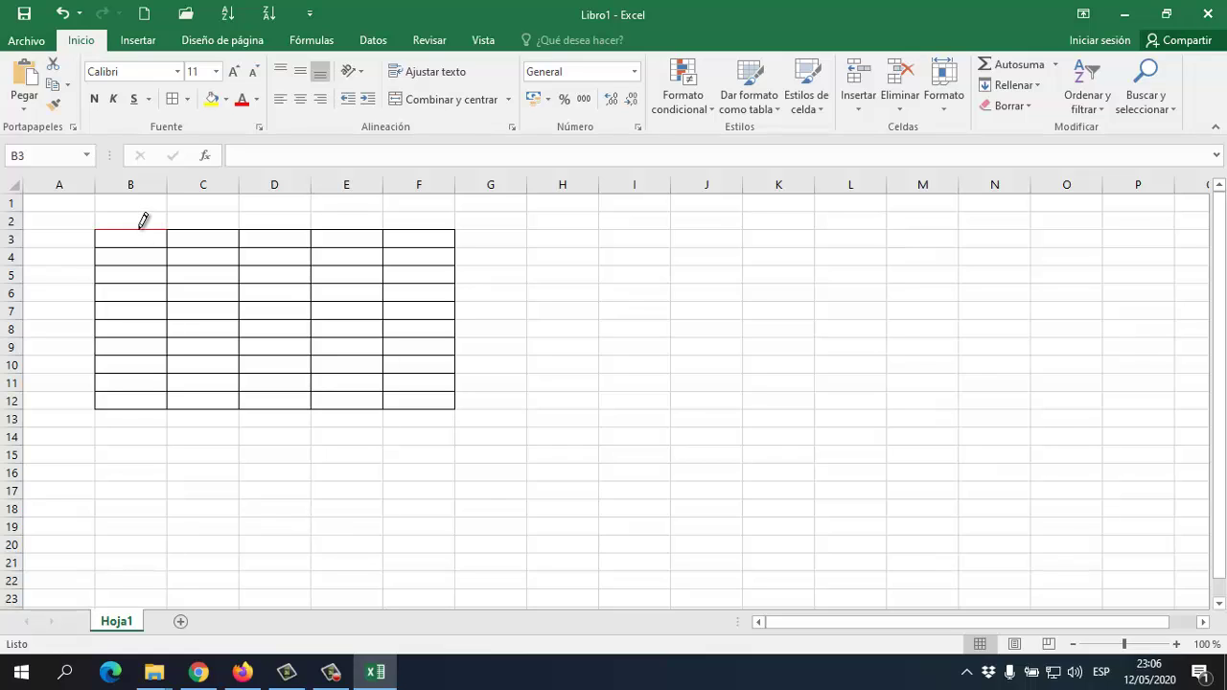
click(139, 246)
click(185, 265)
click(278, 355)
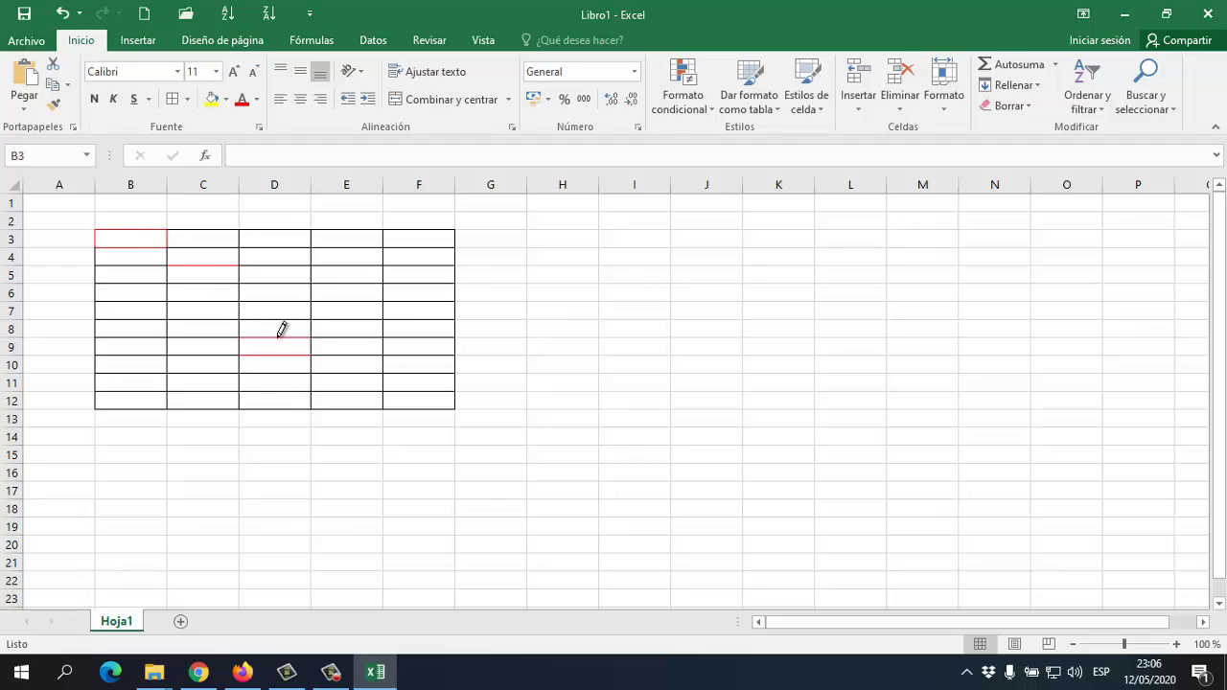
click(289, 319)
click(331, 301)
click(354, 265)
click(159, 373)
click(166, 381)
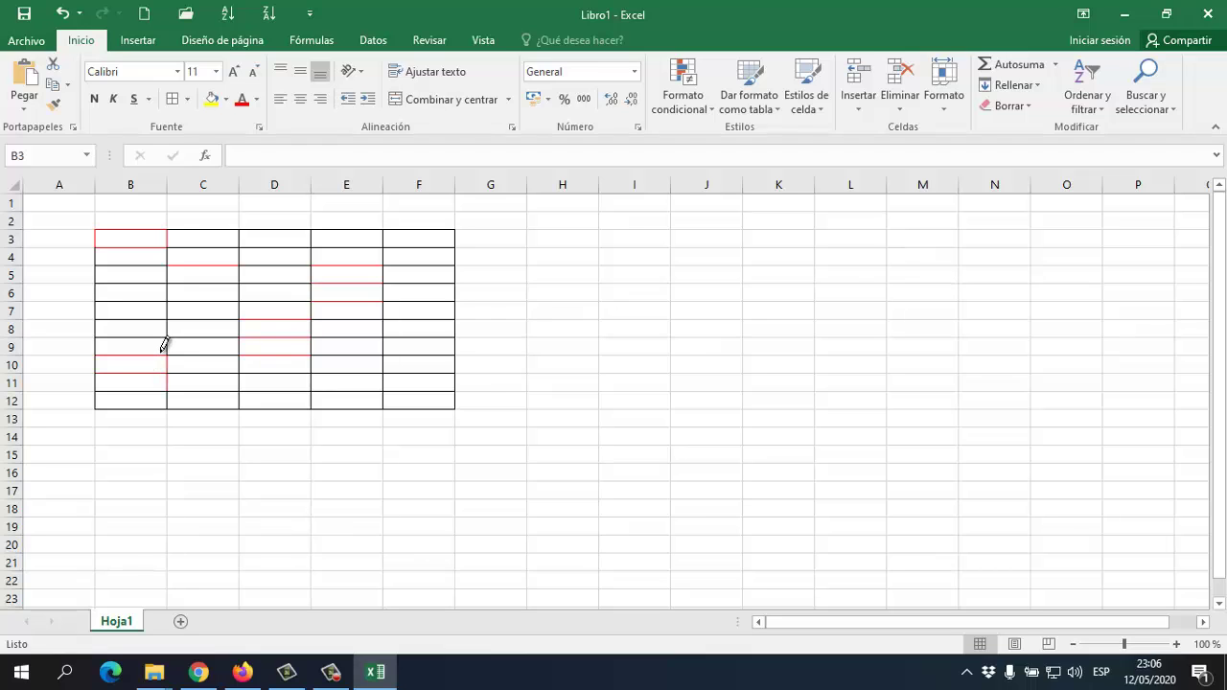
Reopen the border options, close them without changes, and select cell C7
click(188, 100)
mouse_move(312, 515)
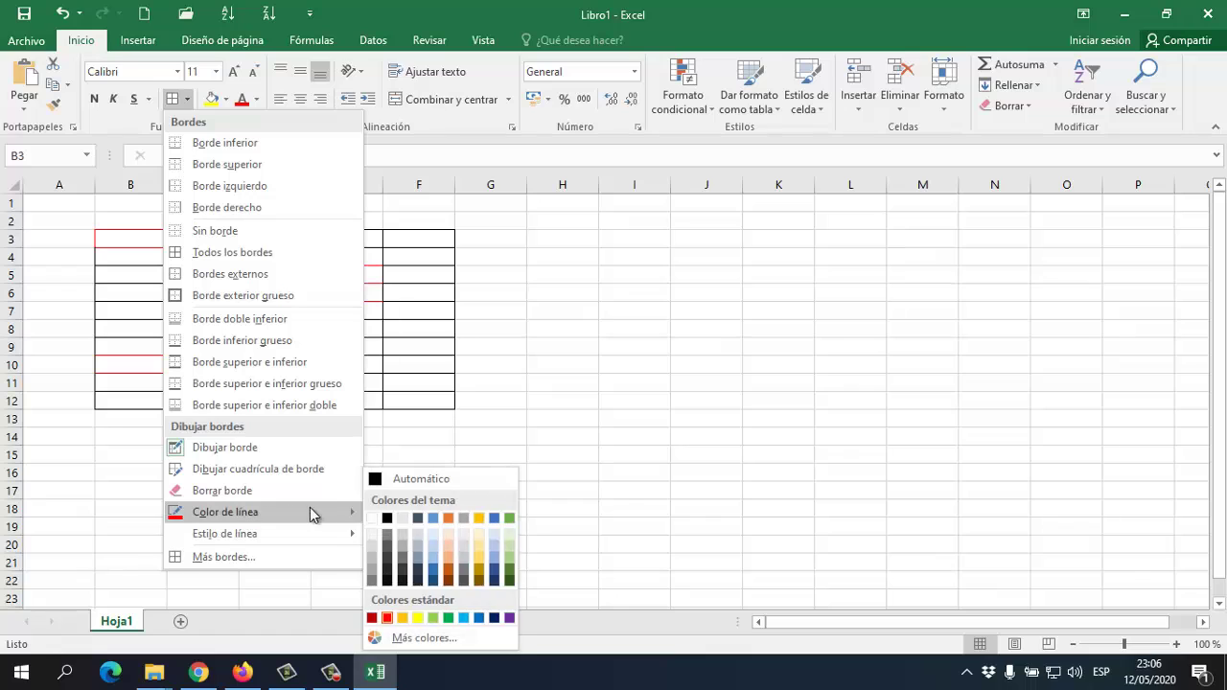
key(Escape)
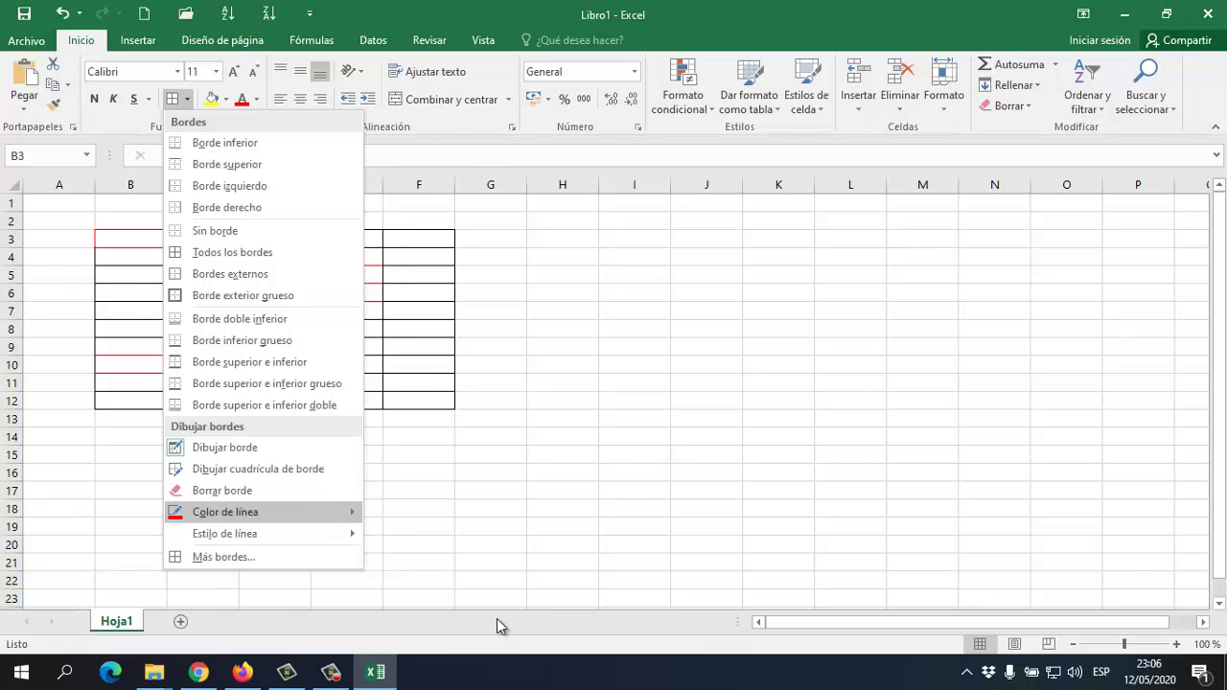
click(497, 626)
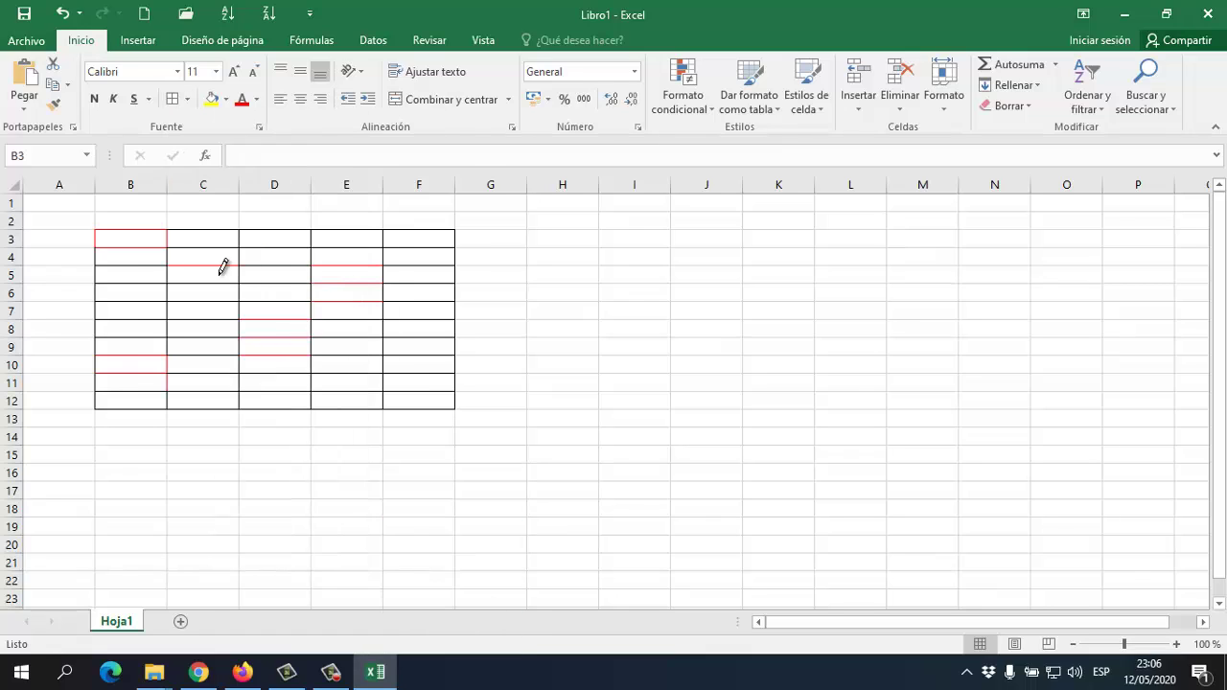
click(172, 316)
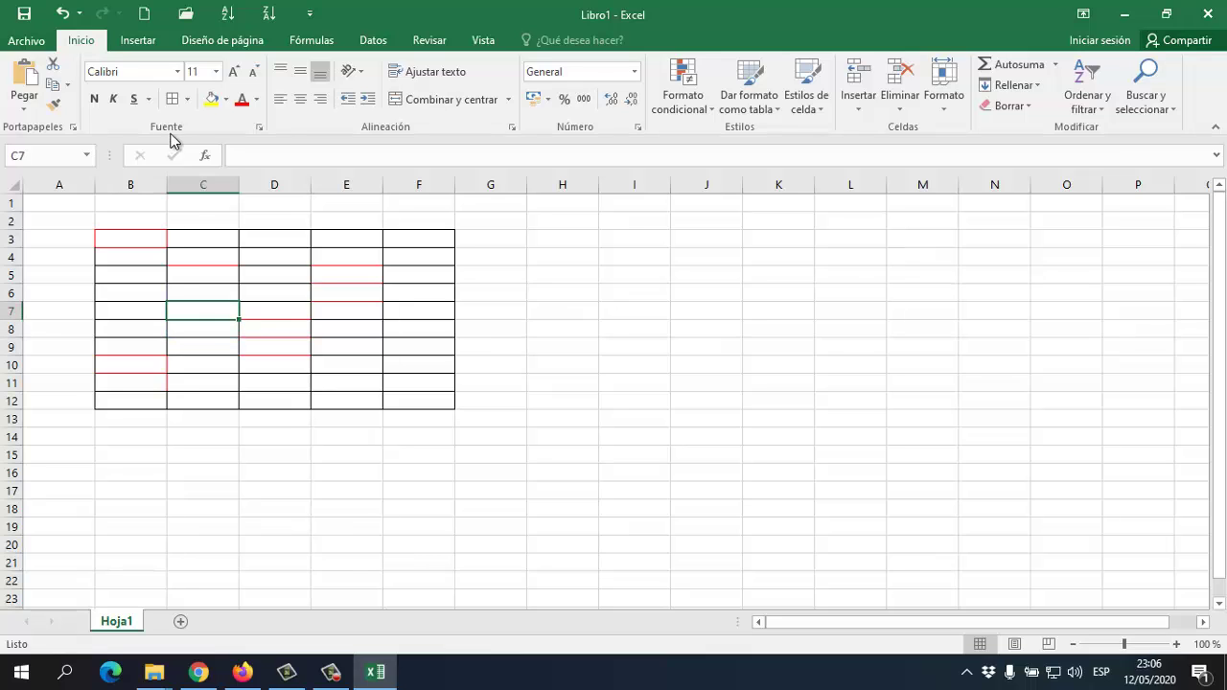
Switch the border line colour to yellow and draw the top and bottom edges of B8
click(186, 100)
mouse_move(275, 517)
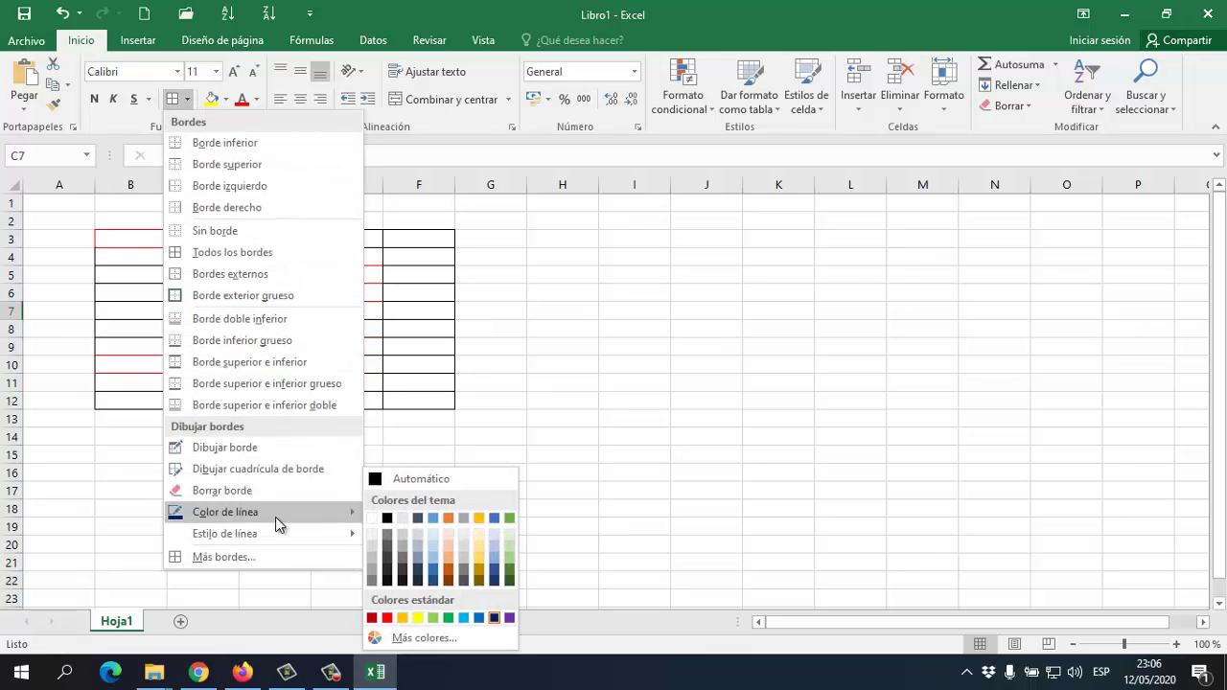
click(417, 617)
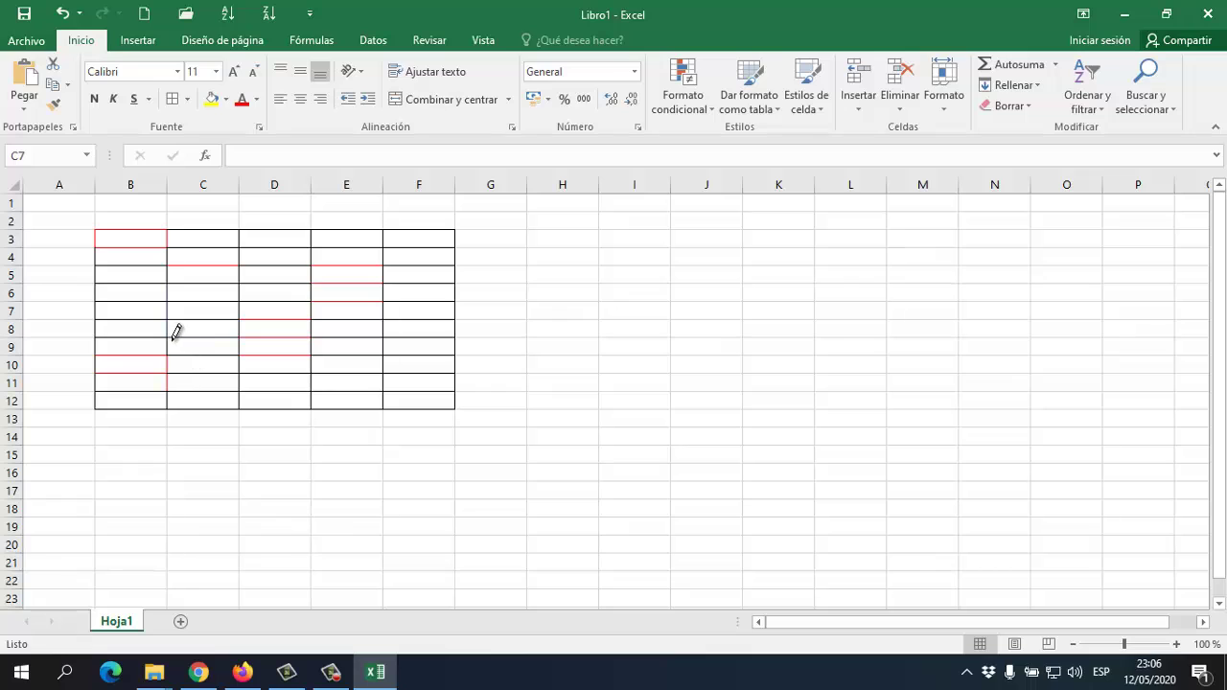
click(171, 331)
click(165, 317)
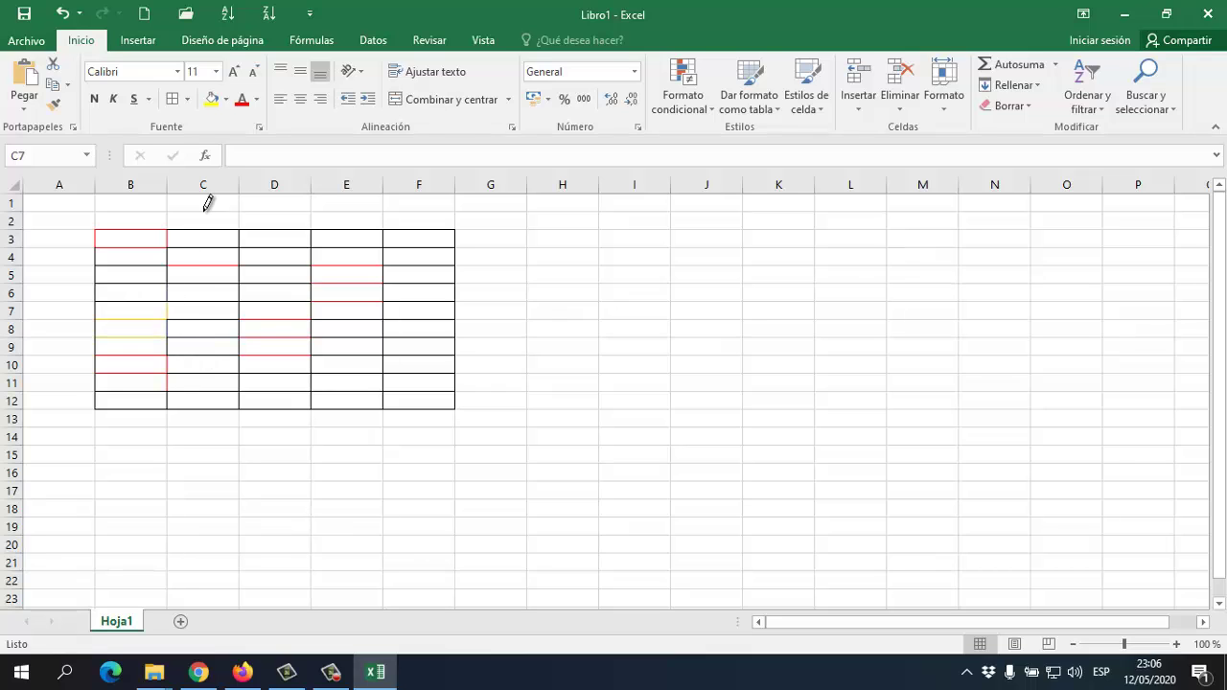
Switch to green and draw column C's right edge plus the B4/B5, B6/B7 and B10/B11 edges
click(186, 100)
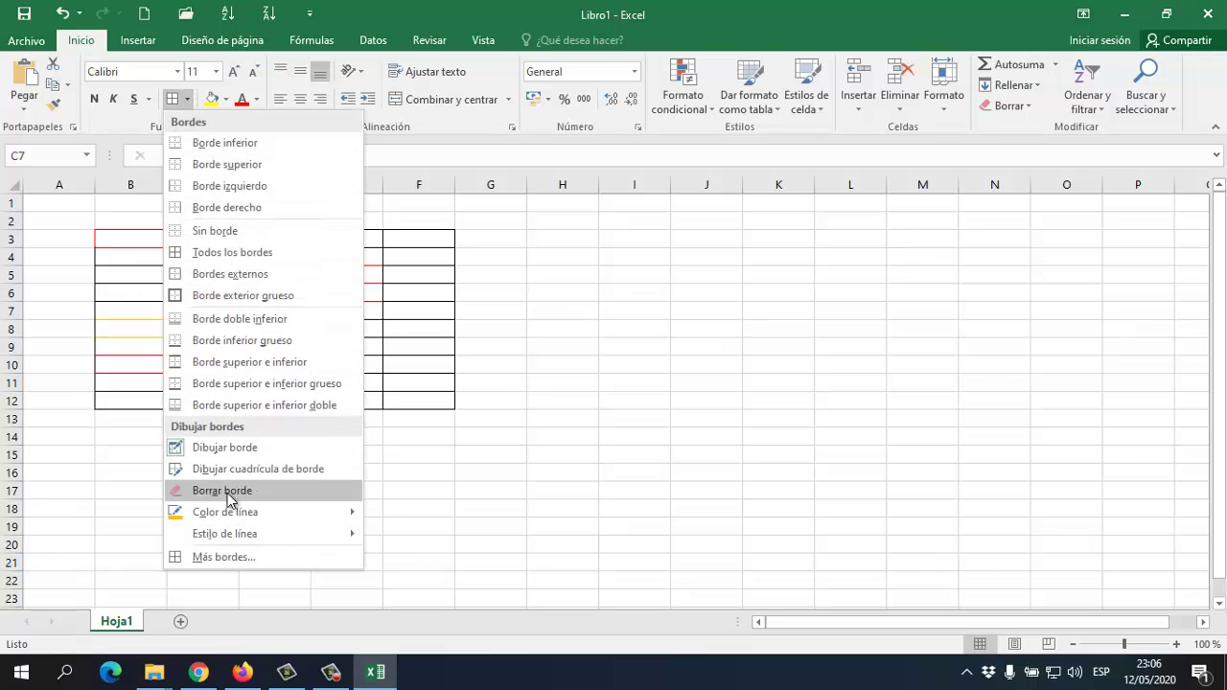
mouse_move(260, 512)
click(450, 619)
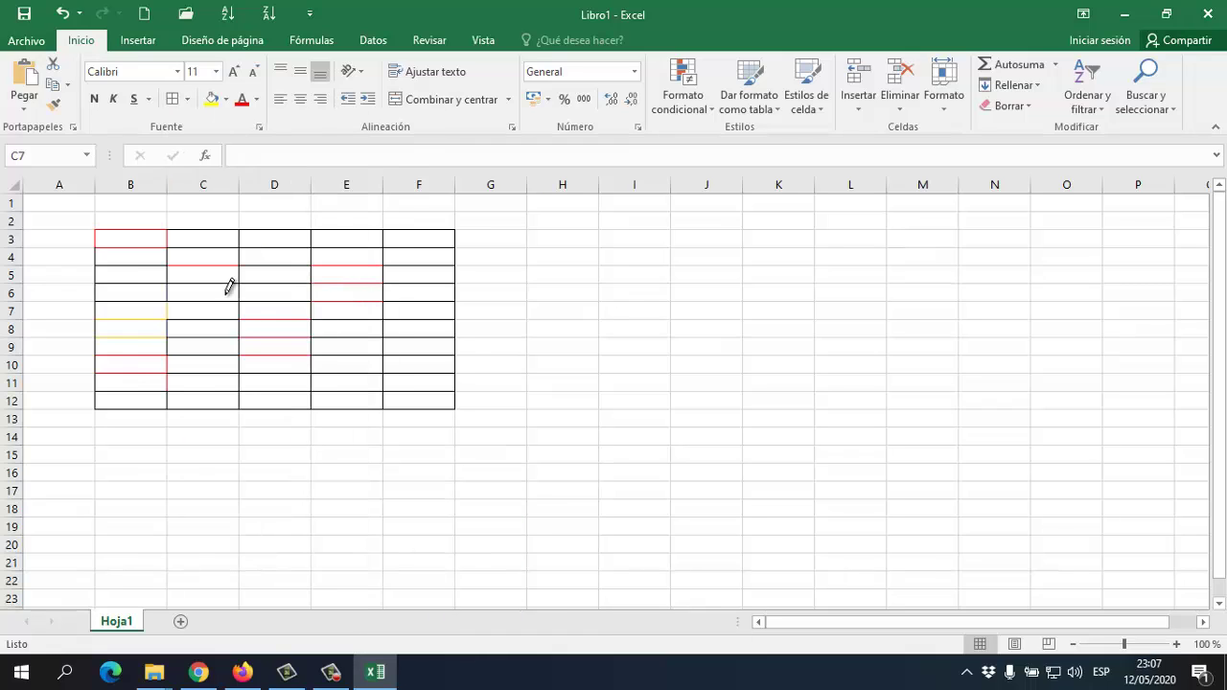
mouse_move(227, 282)
mouse_down()
mouse_move(227, 394)
mouse_move(208, 278)
mouse_move(147, 274)
mouse_up()
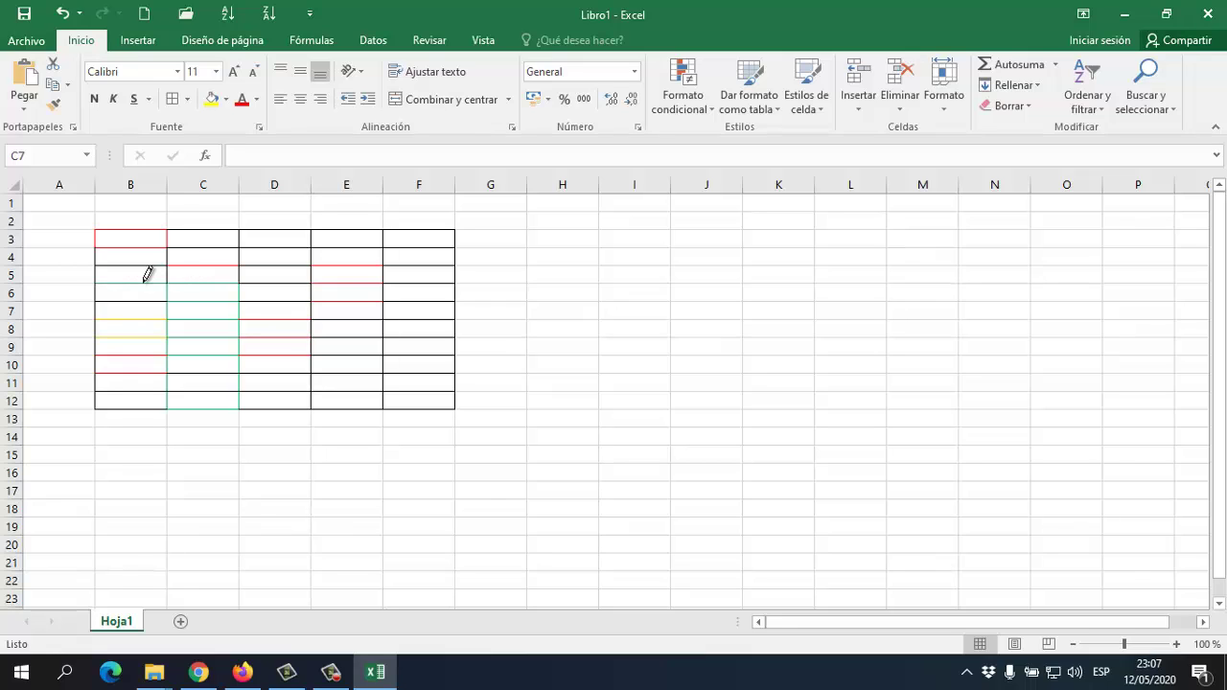
mouse_move(149, 263)
mouse_down()
mouse_move(167, 266)
mouse_move(166, 284)
mouse_up()
click(161, 302)
click(131, 372)
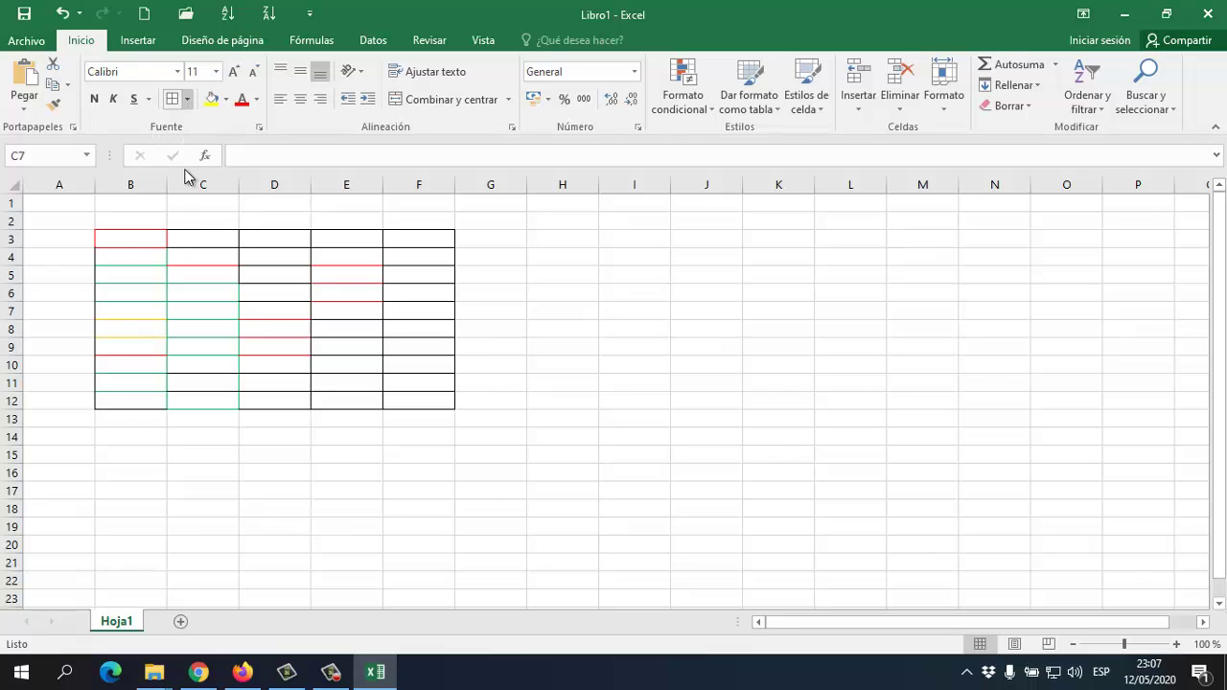
key(Escape)
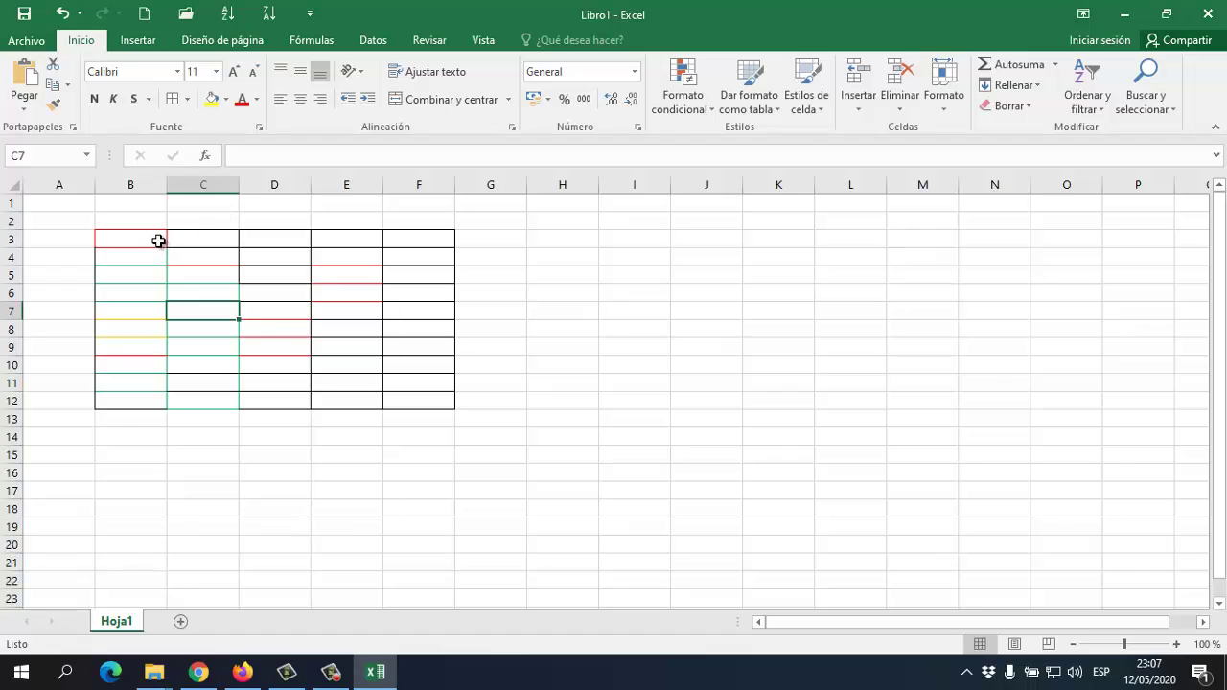
Select B3:F12 and apply All Borders so every cell gets green edges
drag(160, 238, 419, 400)
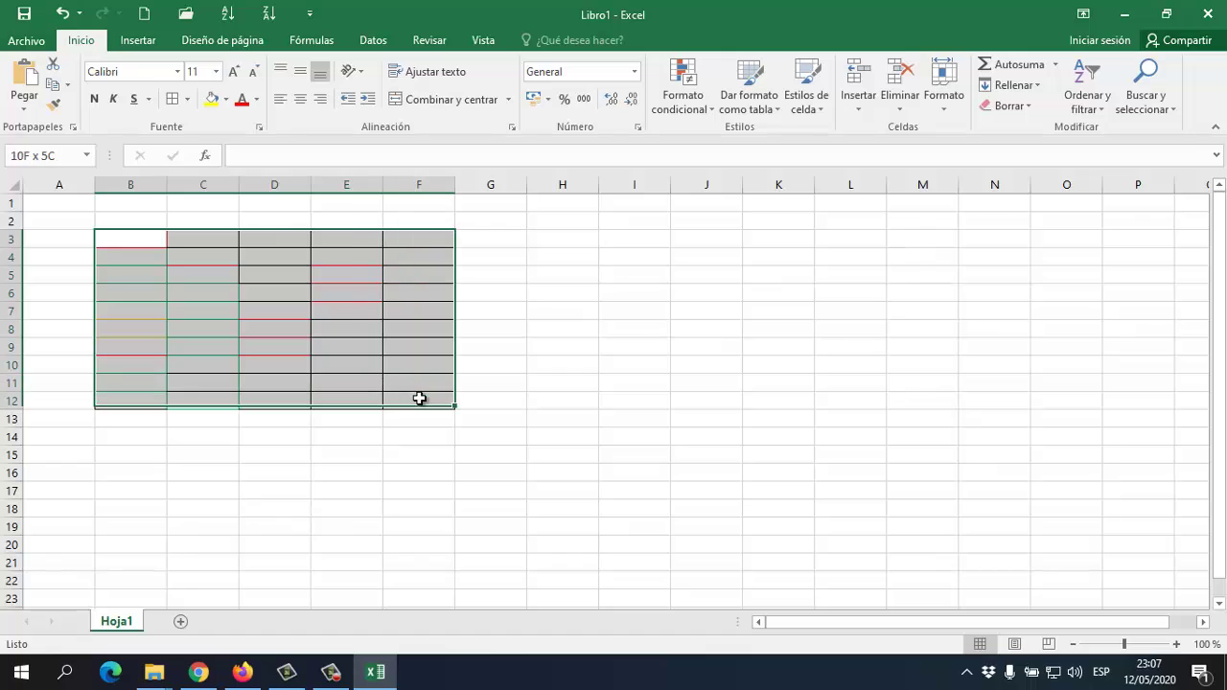
click(187, 99)
click(217, 251)
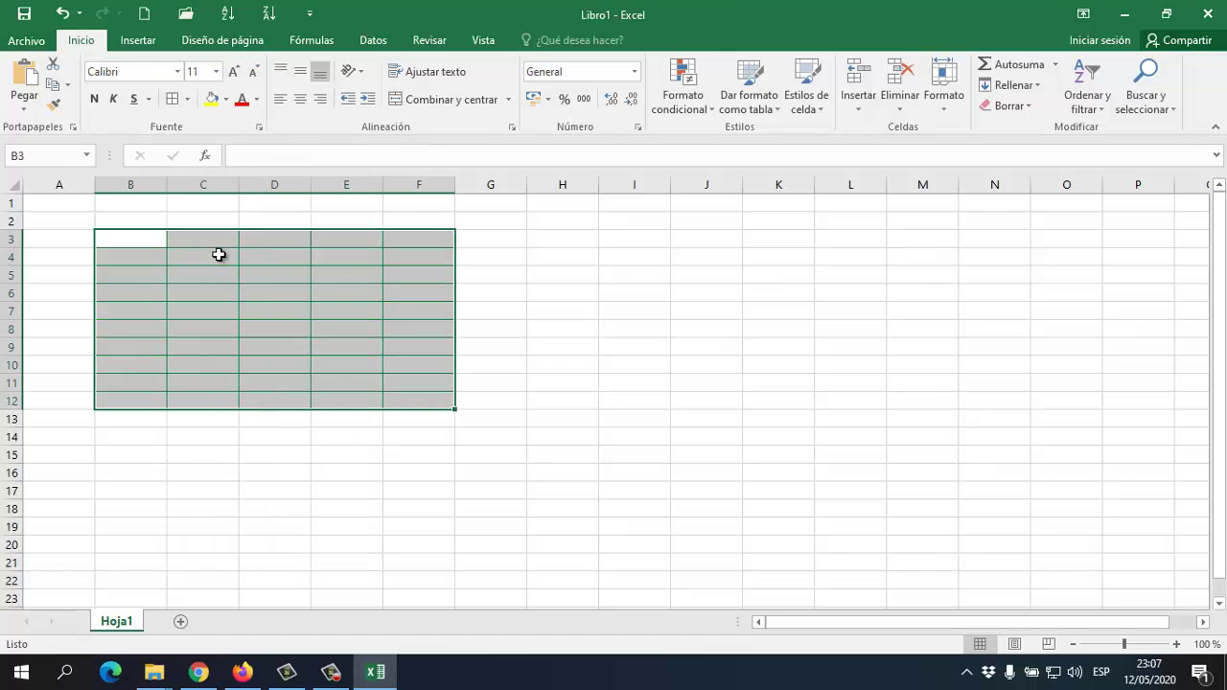
click(503, 274)
click(179, 293)
click(142, 257)
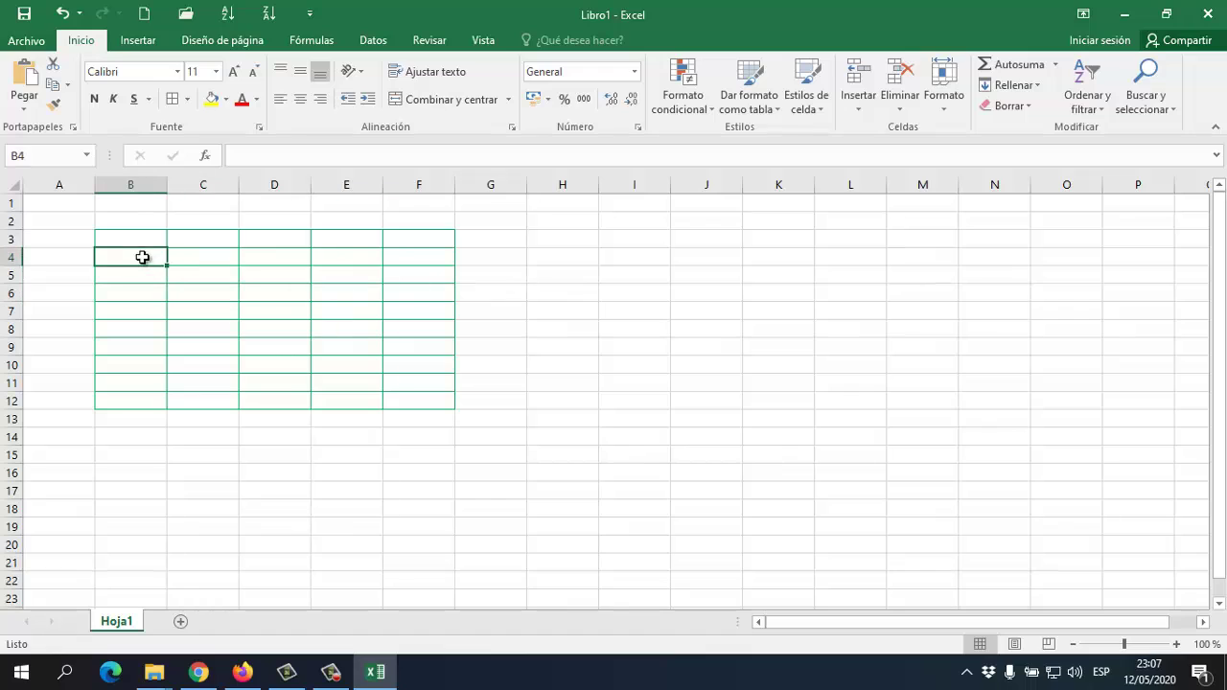
click(380, 370)
click(293, 317)
click(138, 240)
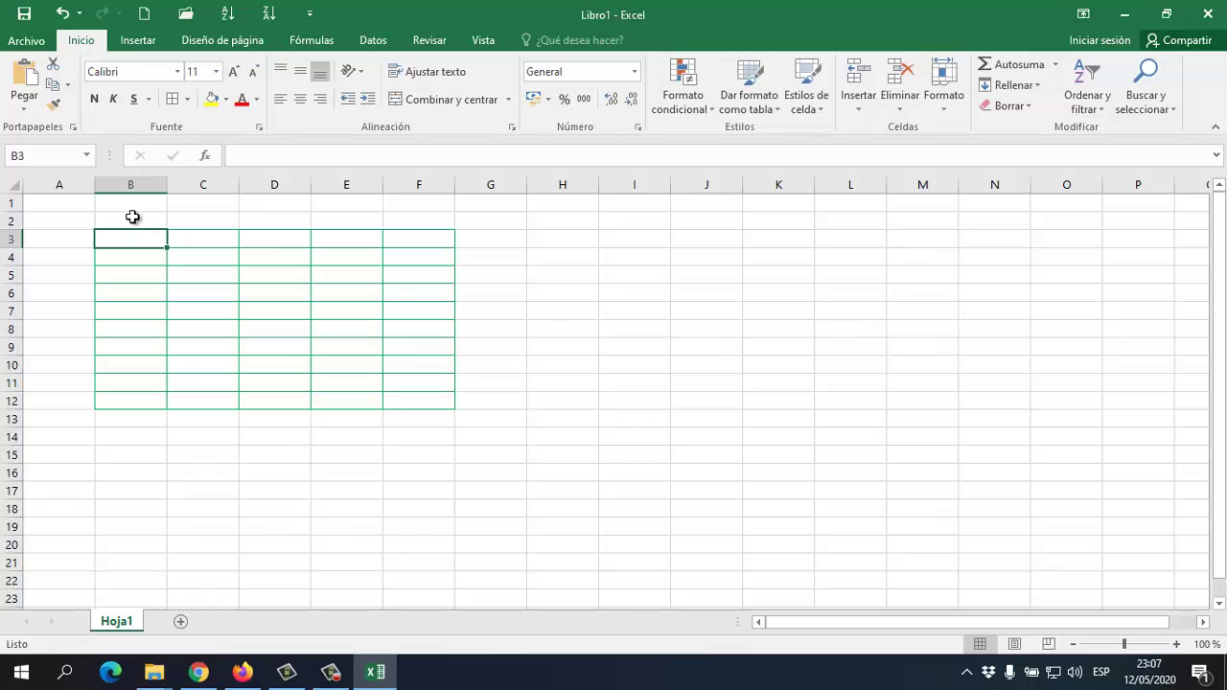
Set the border line colour to red and leave border-drawing mode
click(186, 99)
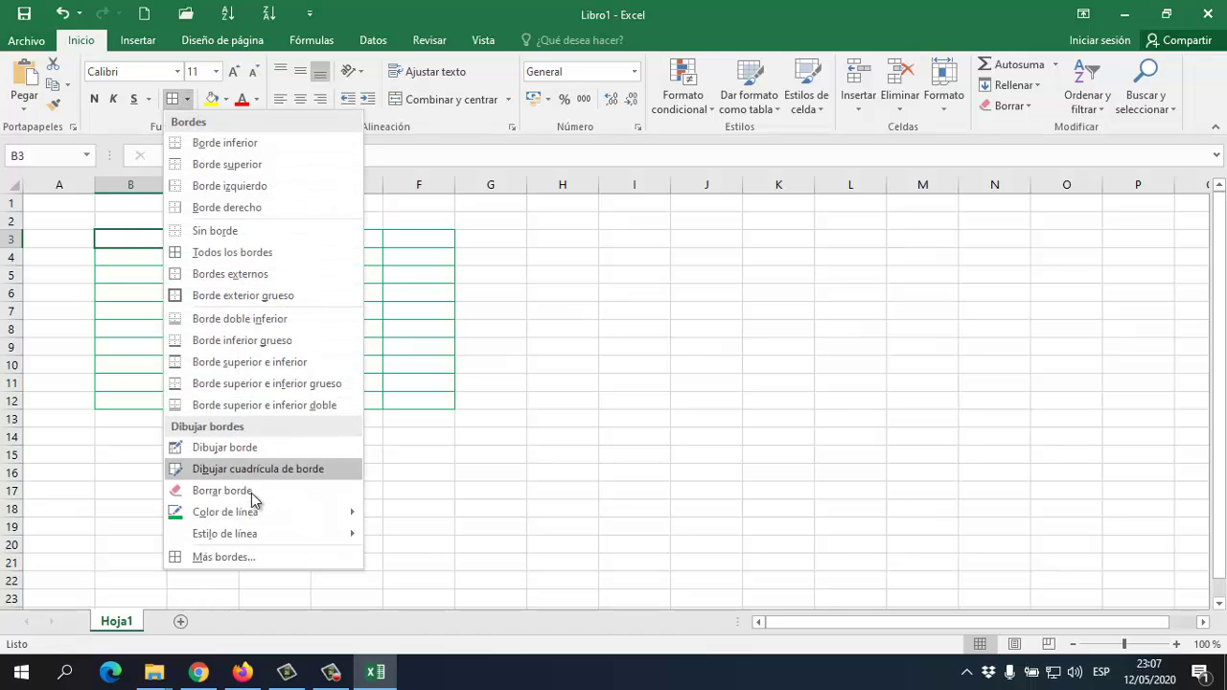
mouse_move(254, 514)
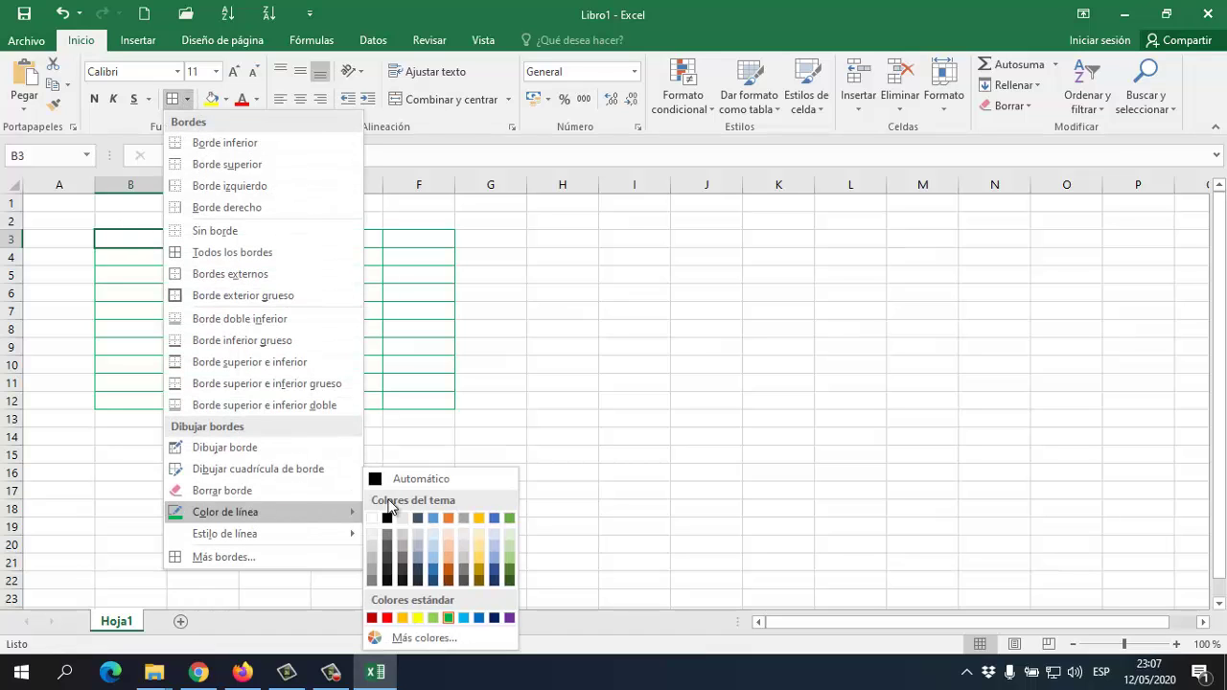
click(403, 619)
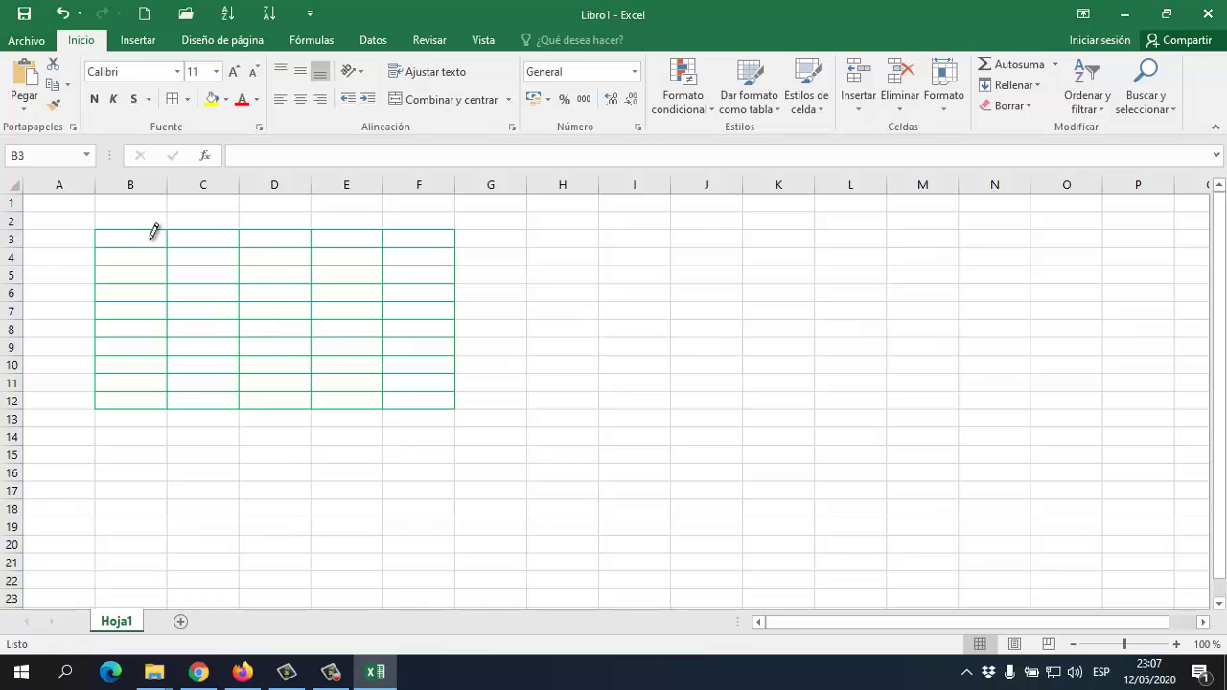
key(Escape)
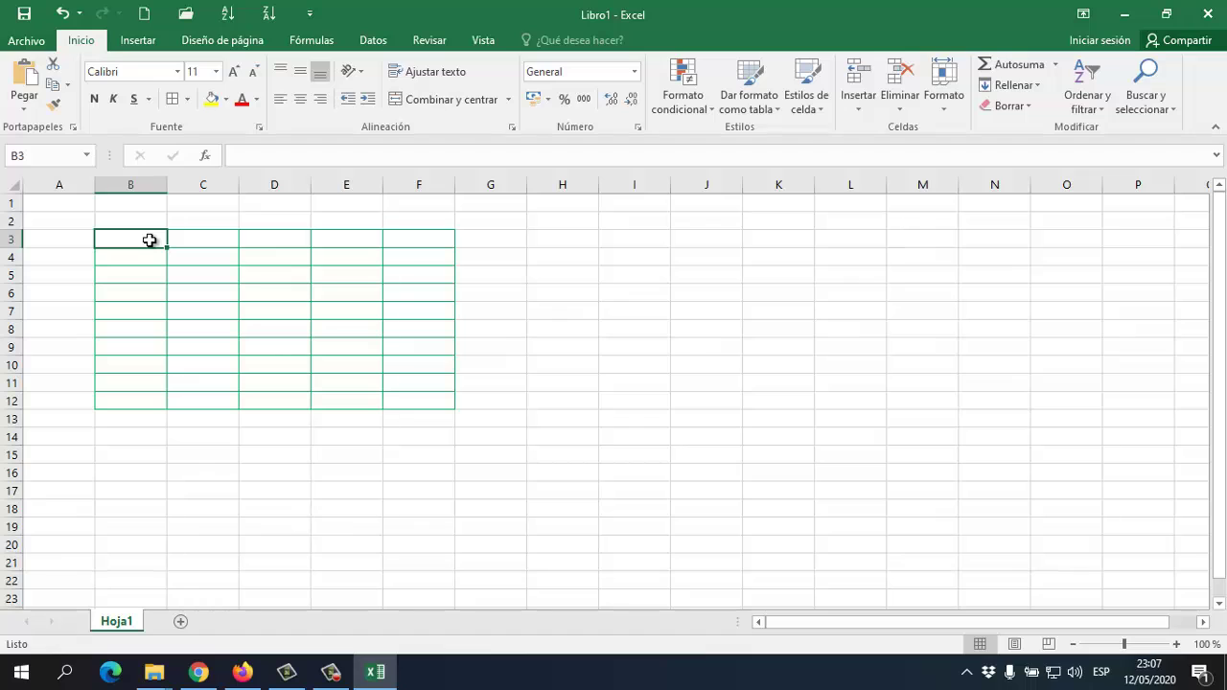
Apply All Borders to B3:B12 in red, then click away to check the result
drag(150, 240, 135, 402)
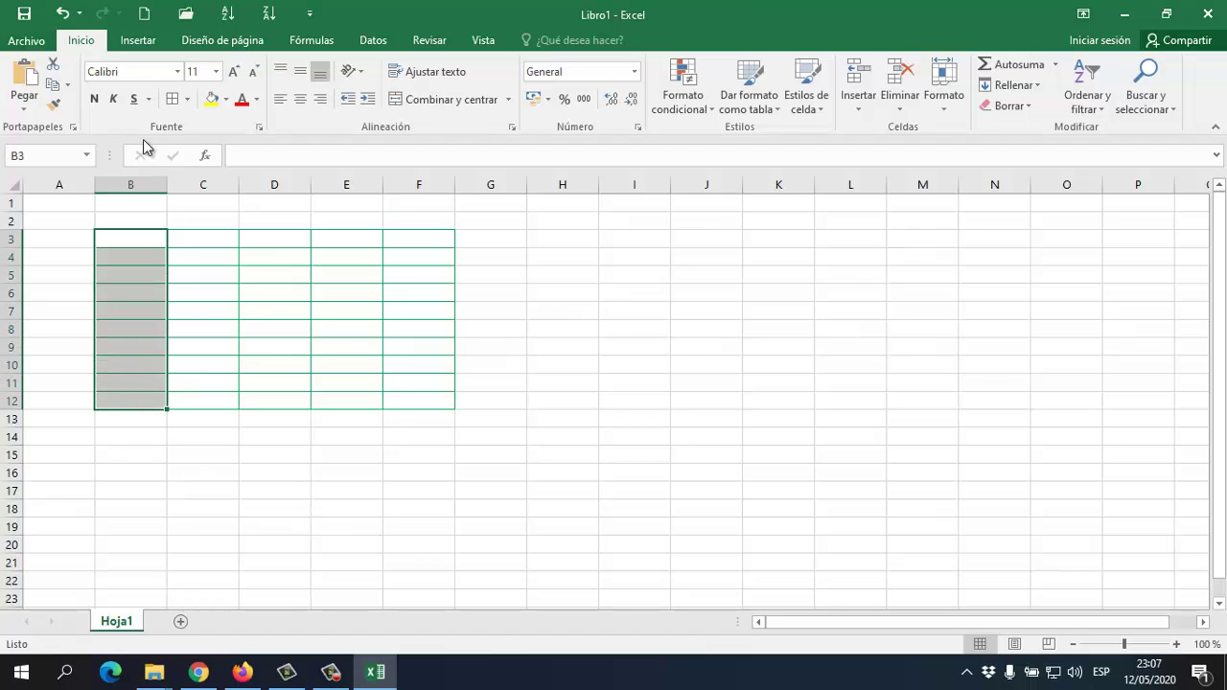
click(187, 98)
click(192, 246)
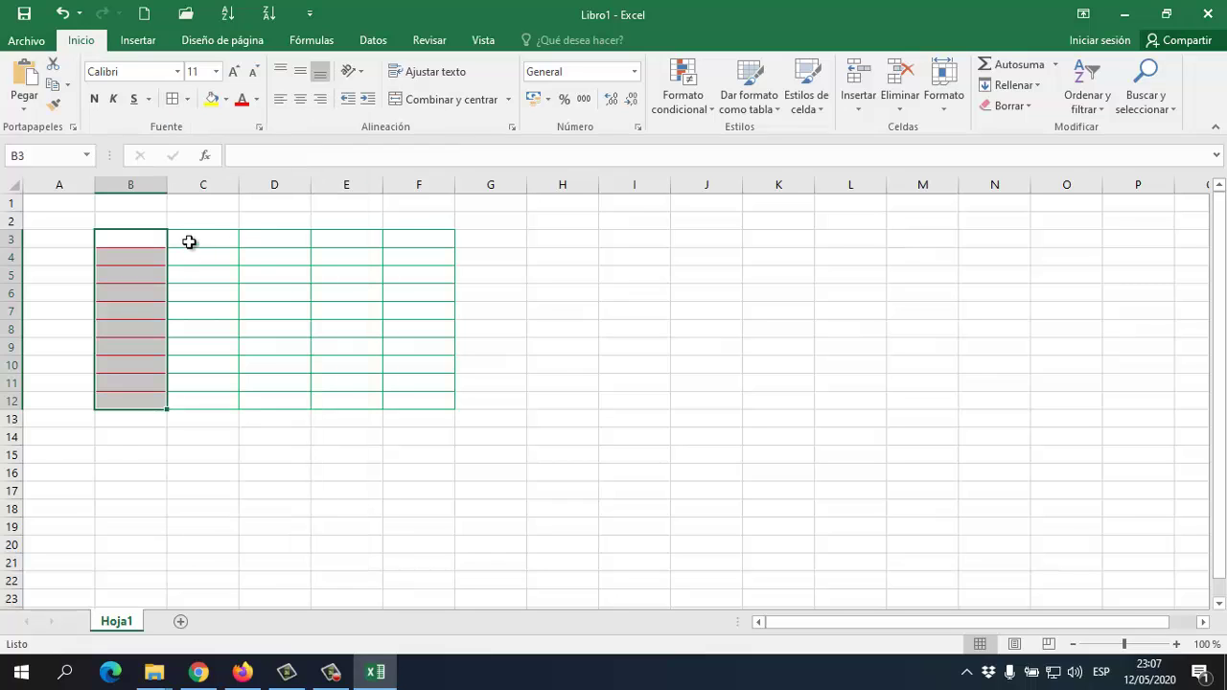
click(213, 256)
key(Right)
key(Right)
key(Down)
key(Down)
click(244, 330)
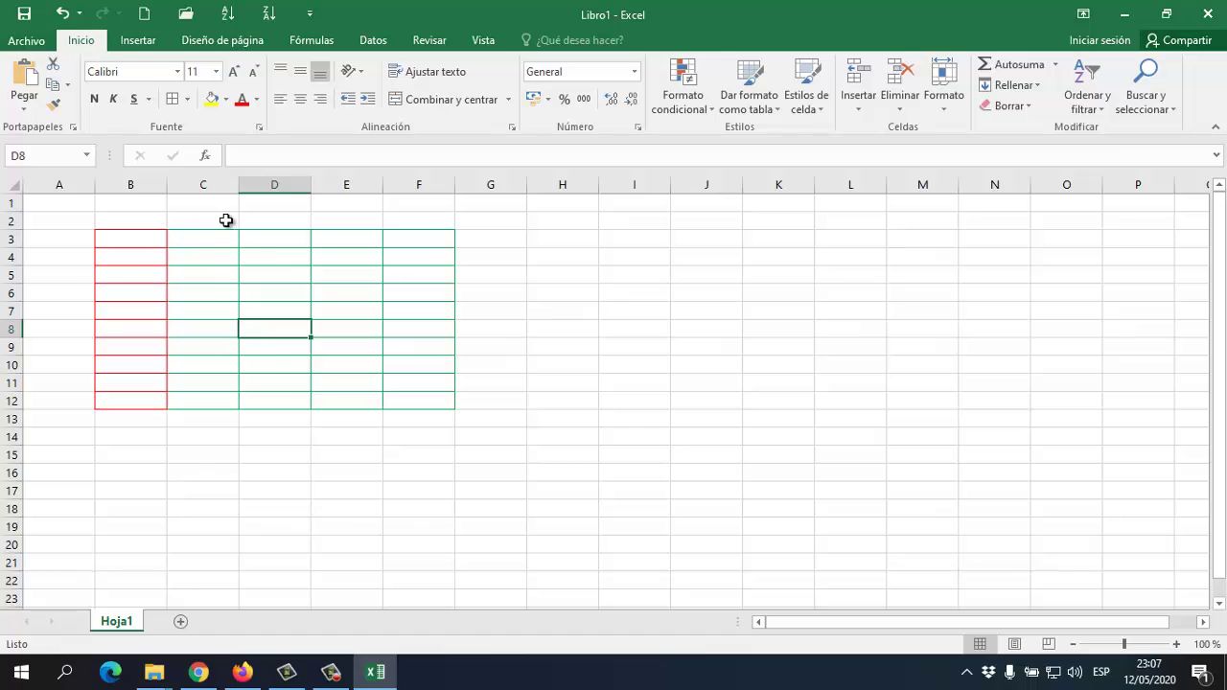
mouse_move(226, 239)
mouse_down()
mouse_move(224, 284)
mouse_move(214, 241)
mouse_up()
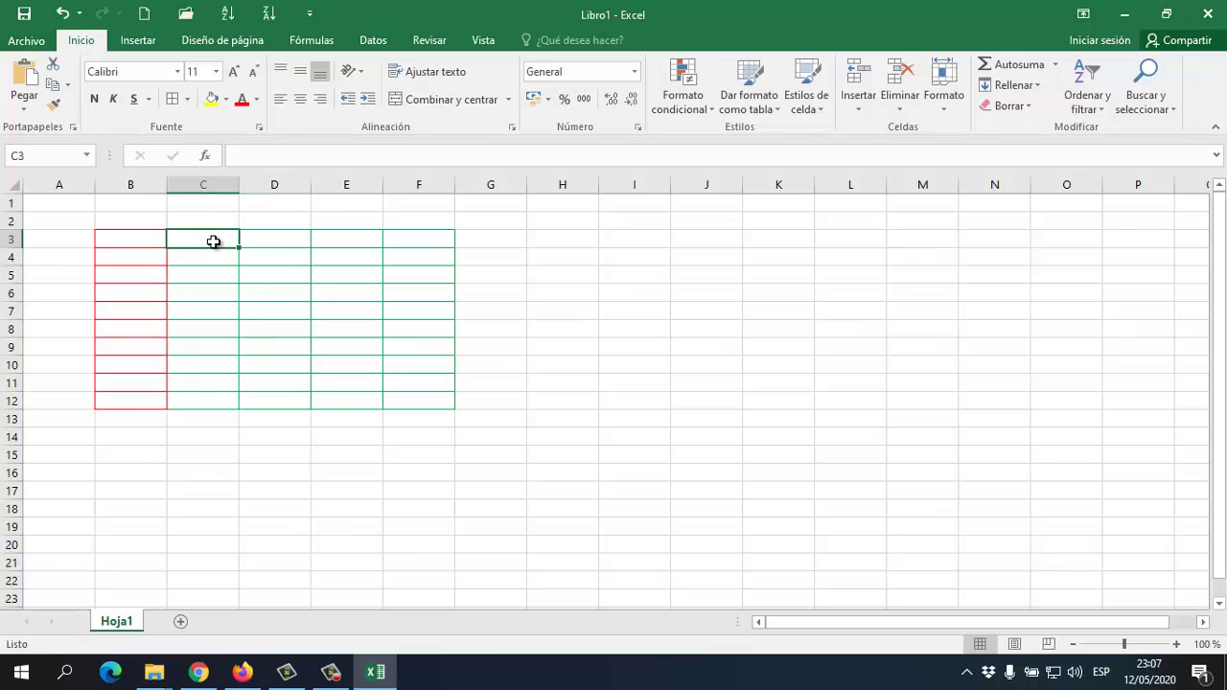
Set the border line colour to yellow and leave border-drawing mode
click(186, 98)
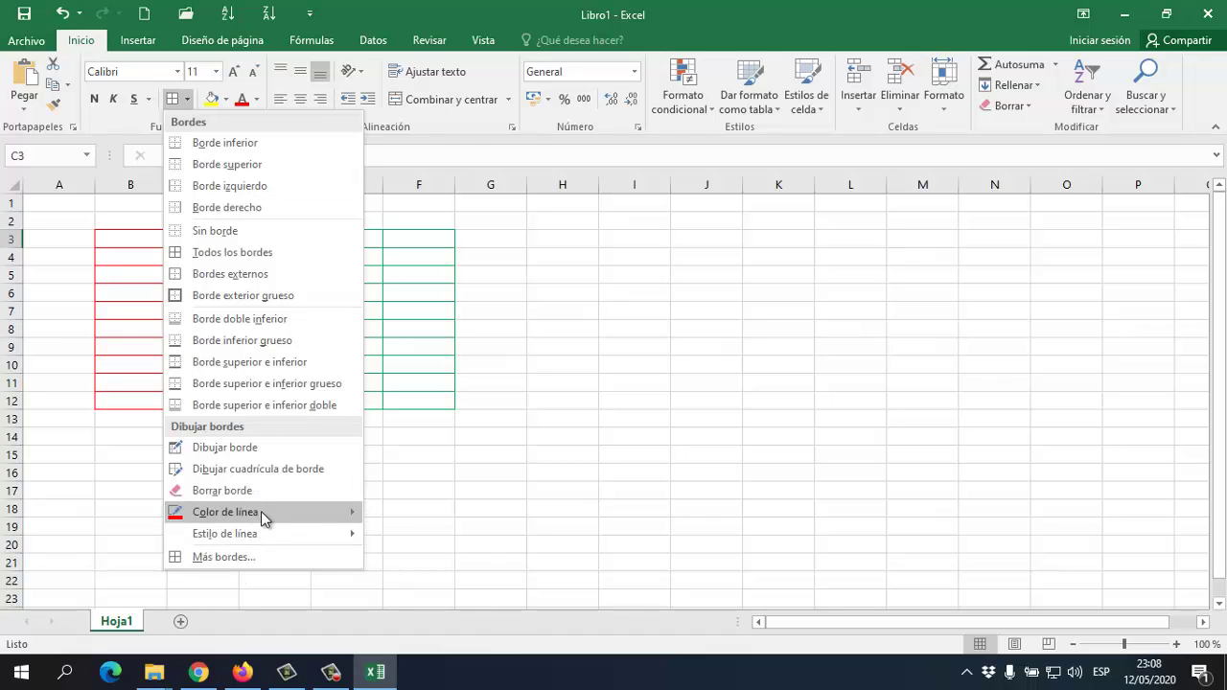
mouse_move(261, 511)
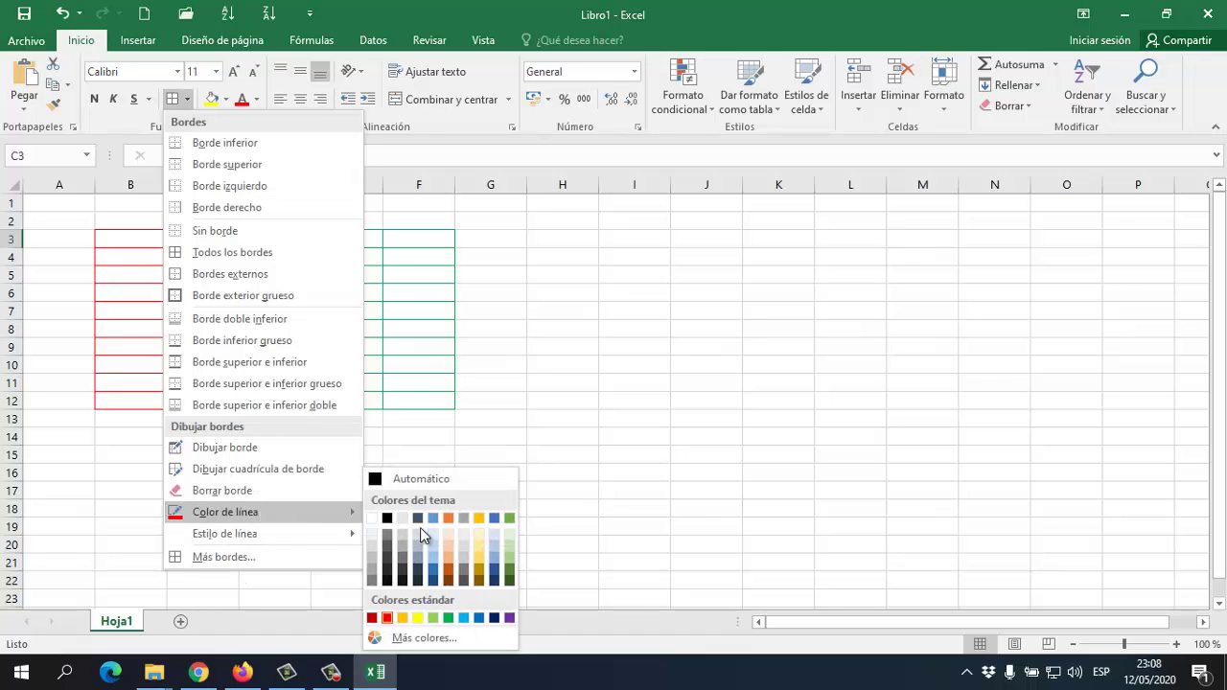
click(423, 614)
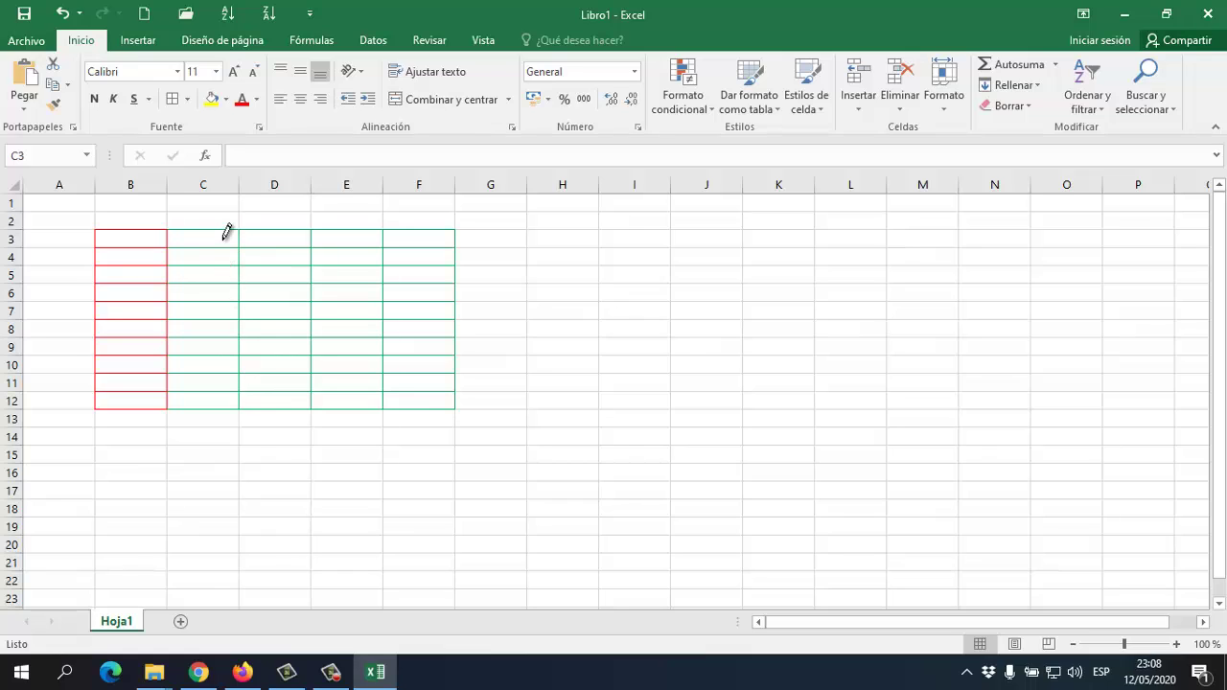
key(Escape)
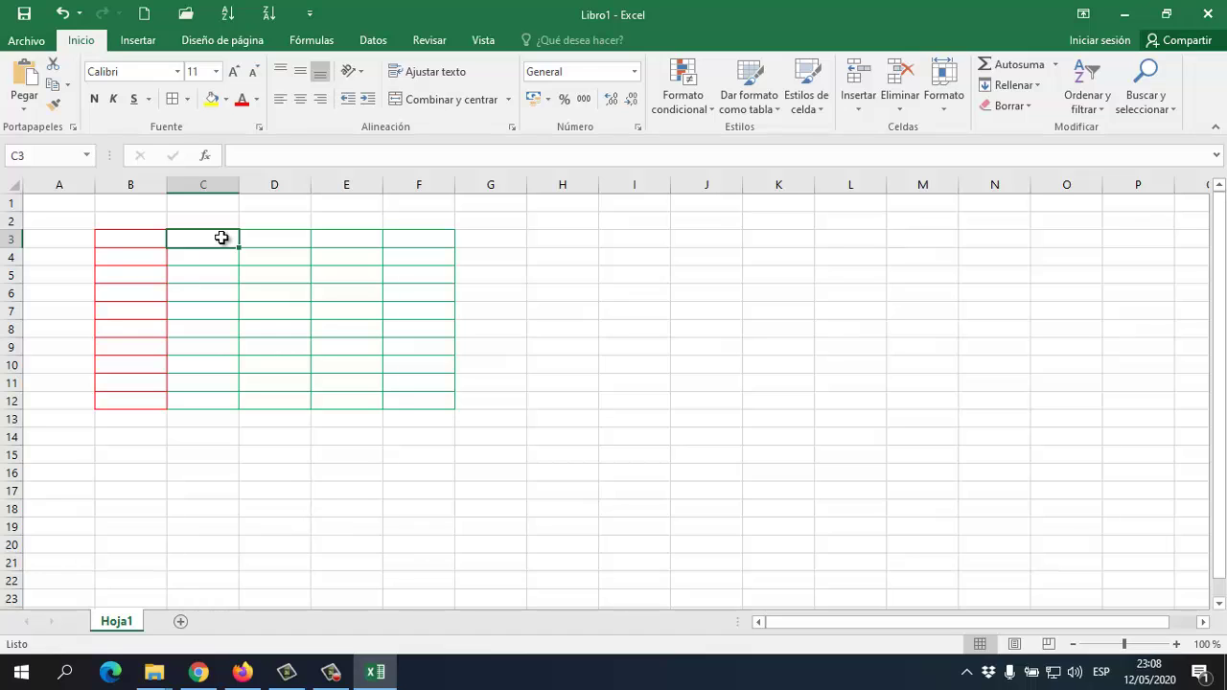
click(188, 100)
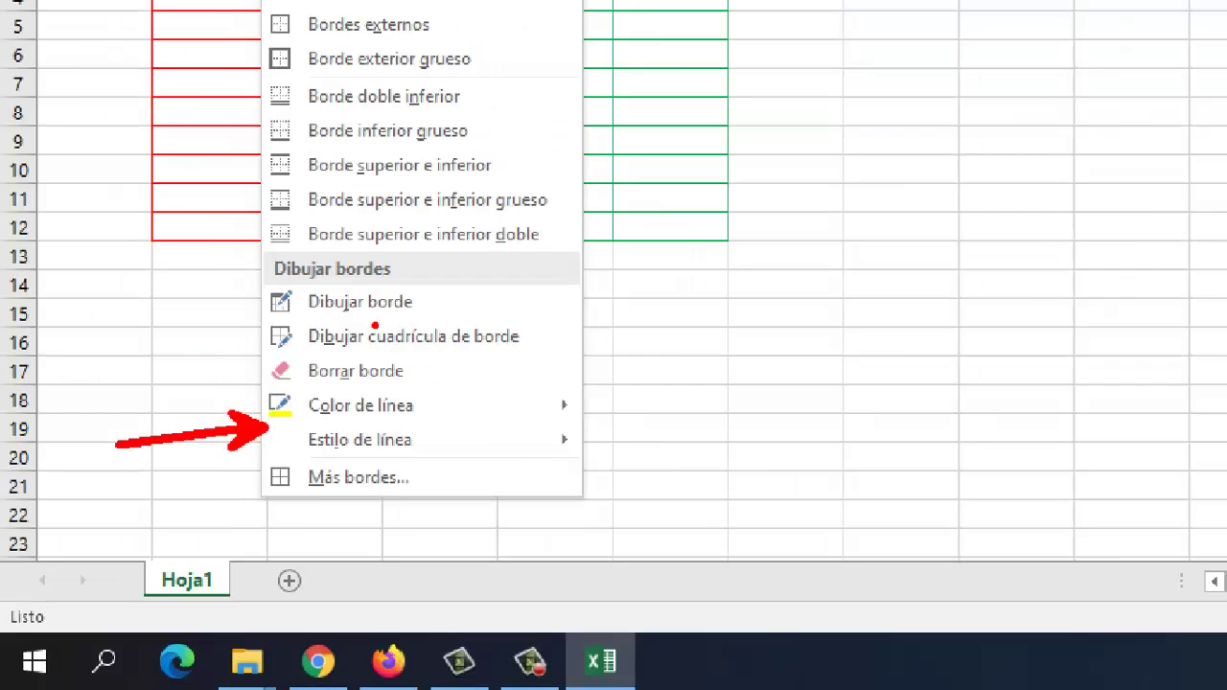
key(Escape)
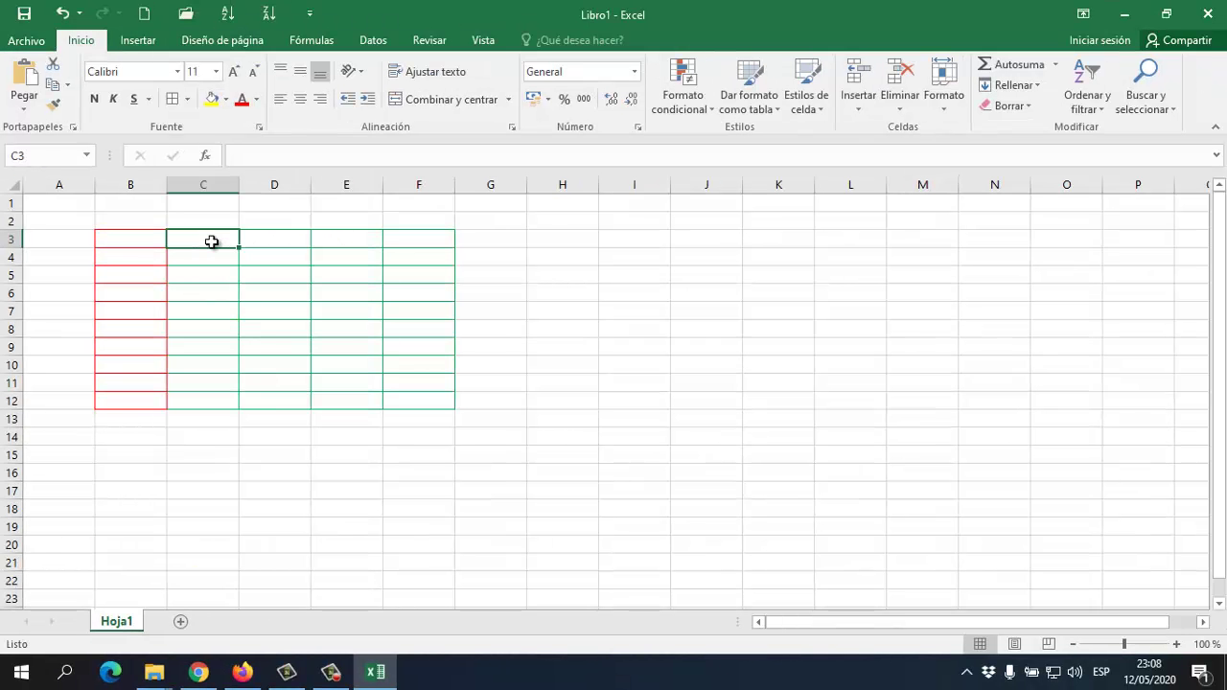
Apply All Borders to C3:C12 in yellow, then click empty cells to inspect it
drag(211, 242, 211, 399)
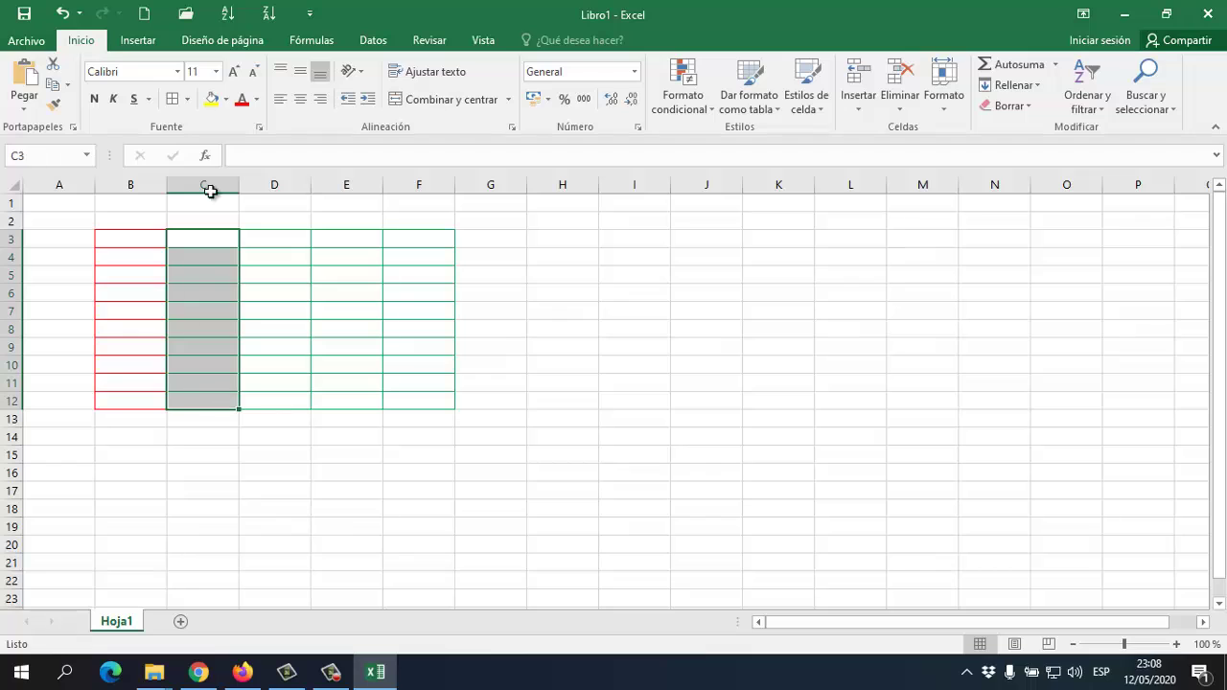
click(186, 98)
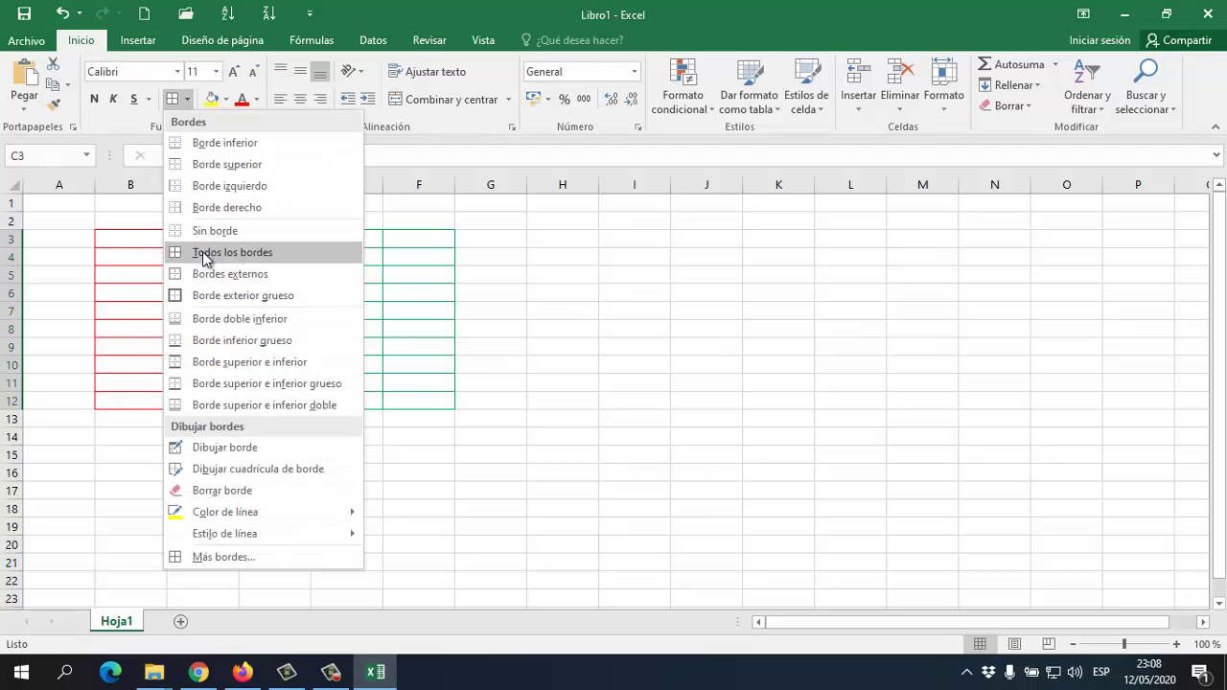
click(204, 254)
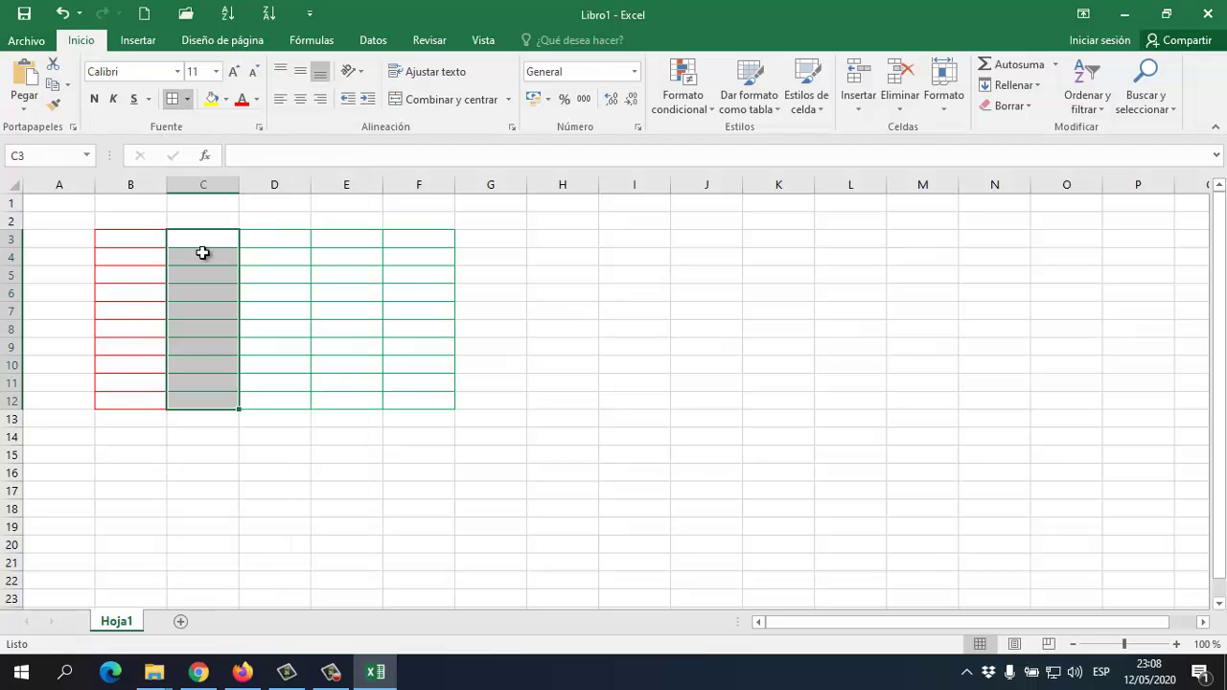
click(283, 263)
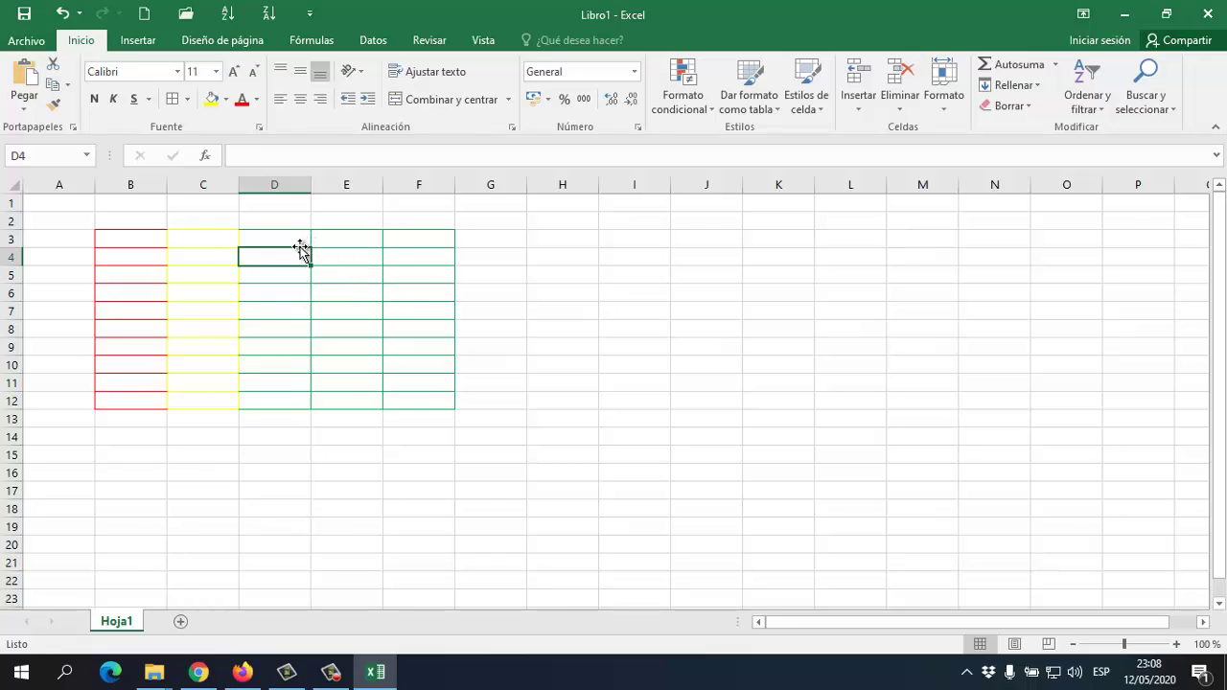
click(286, 238)
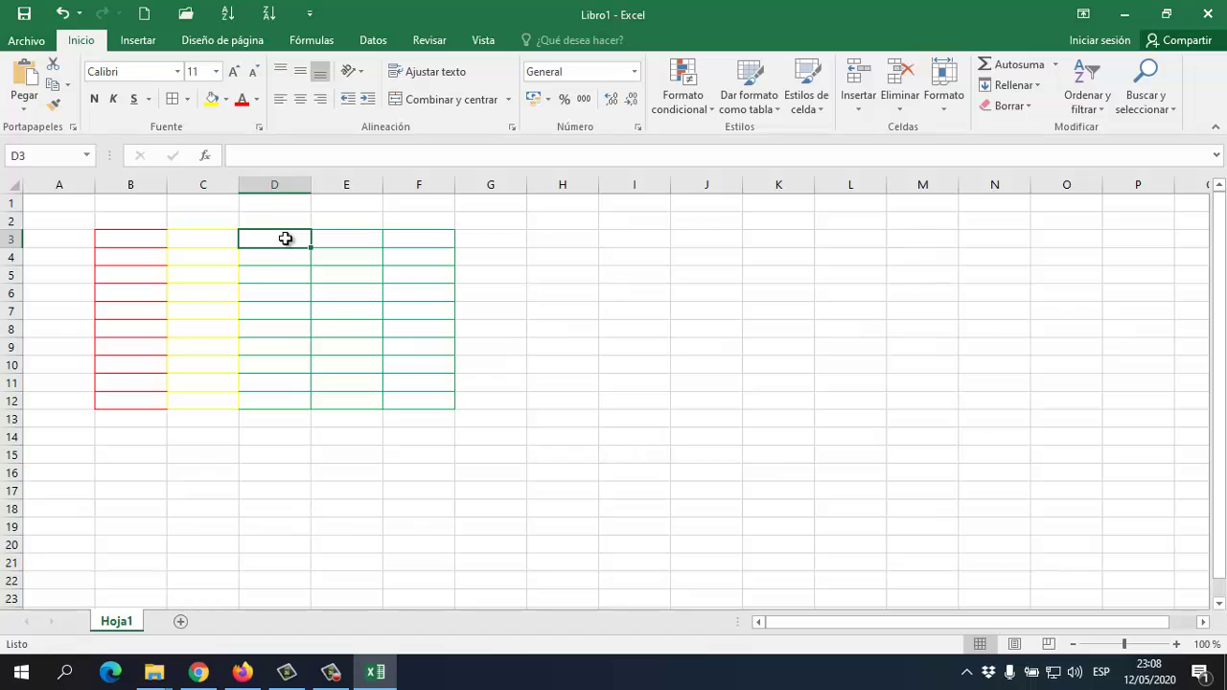
click(418, 305)
click(633, 382)
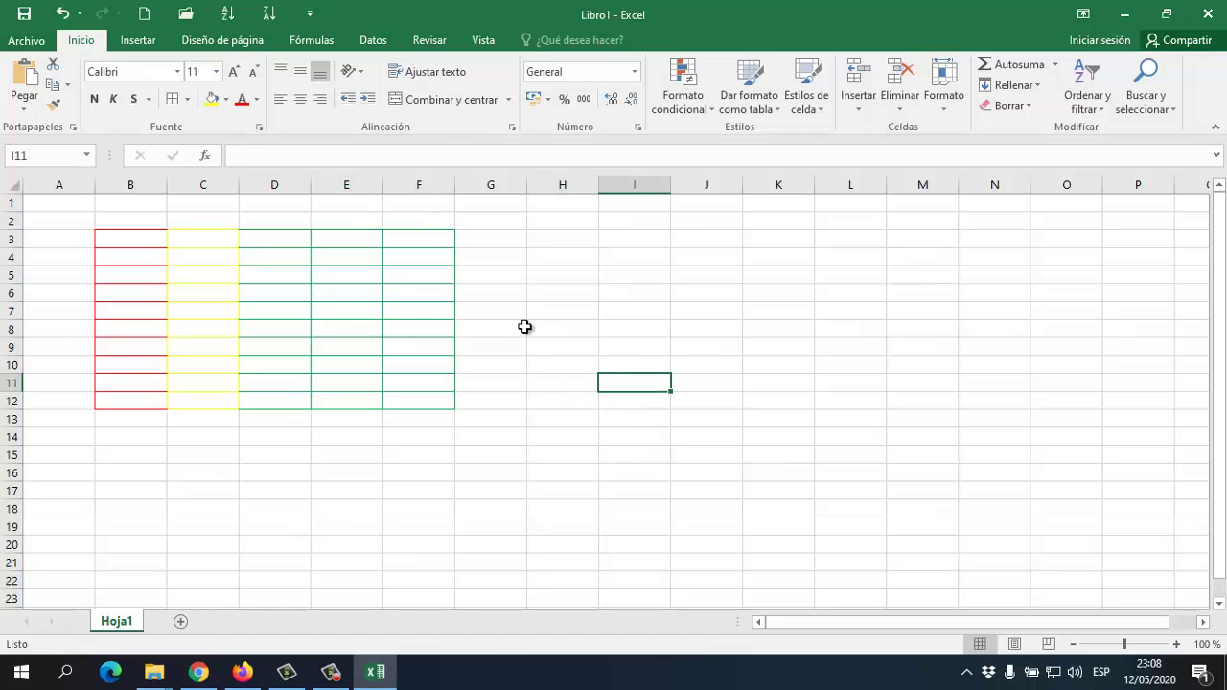
click(517, 364)
click(557, 402)
Set the border line colour to blue and leave border-drawing mode
click(186, 99)
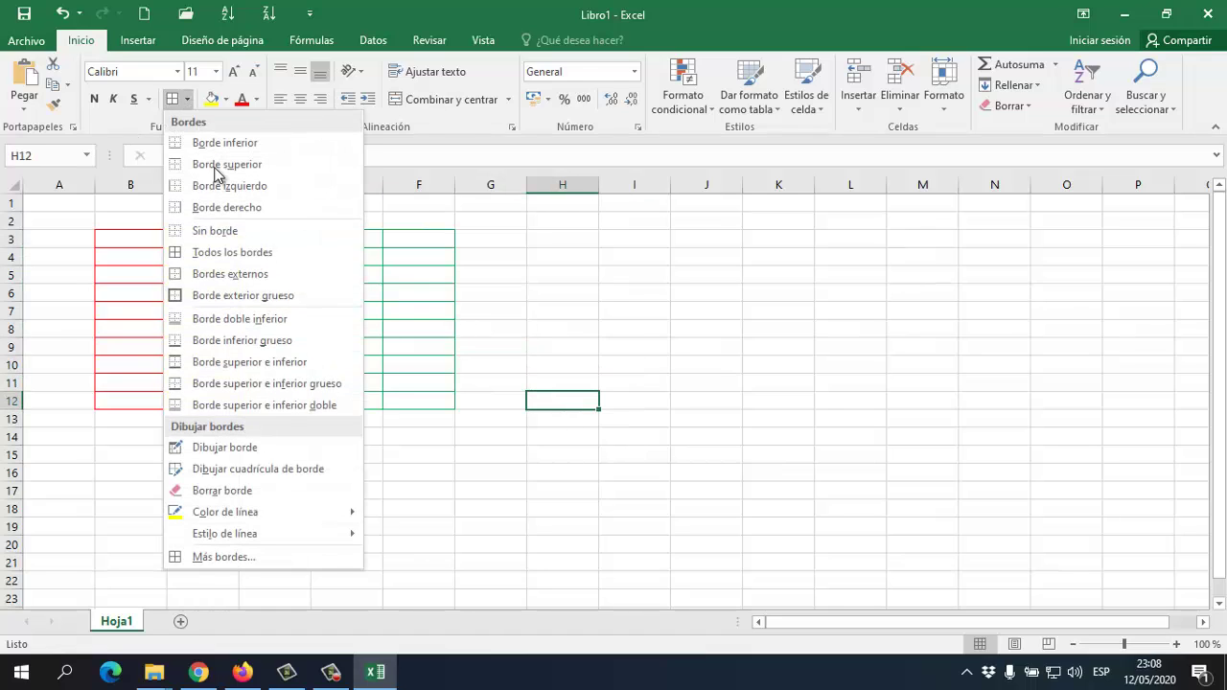
mouse_move(351, 512)
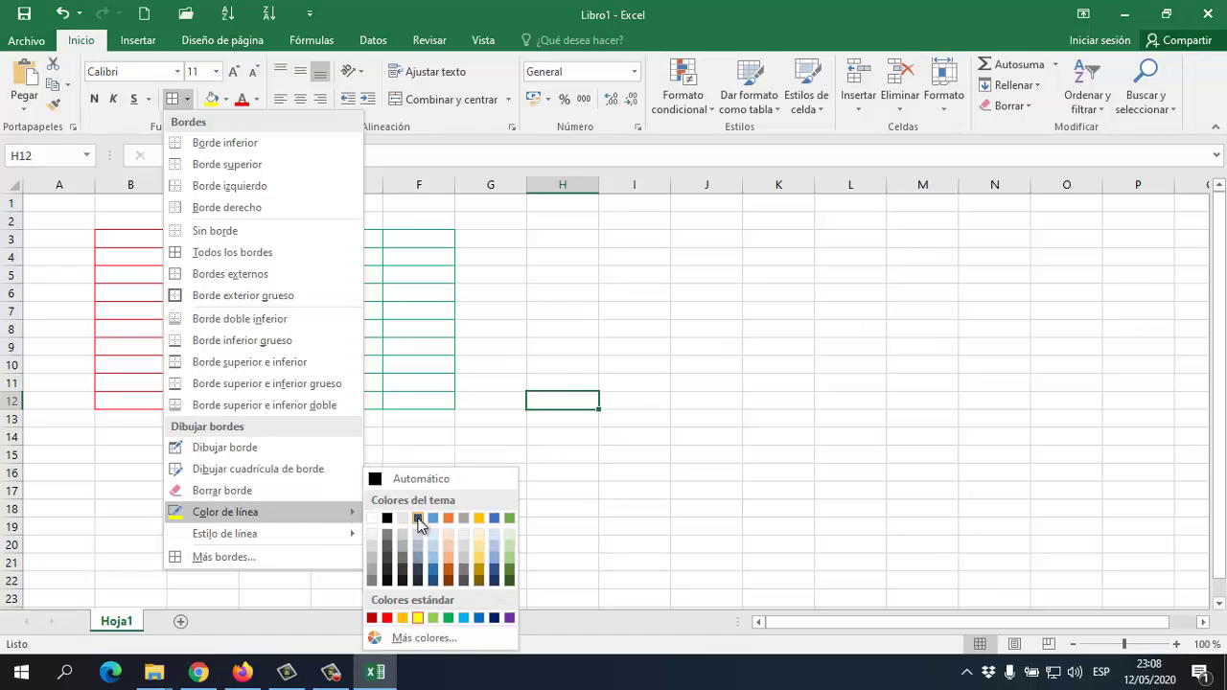
click(464, 618)
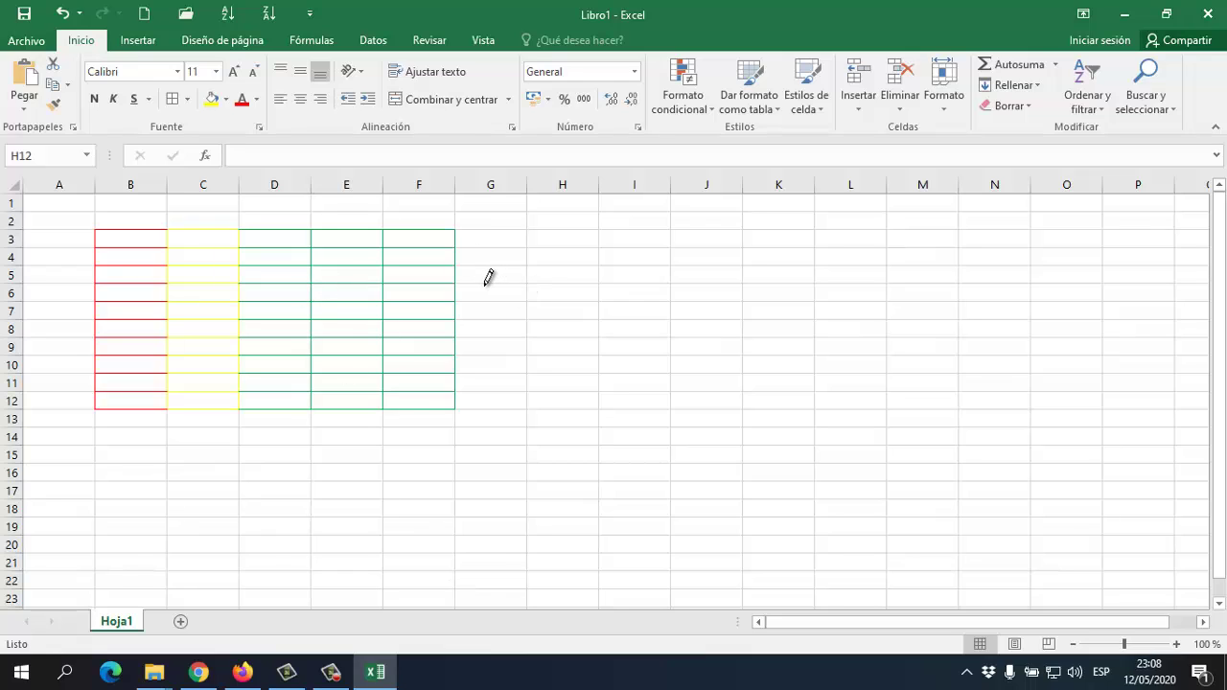
key(Escape)
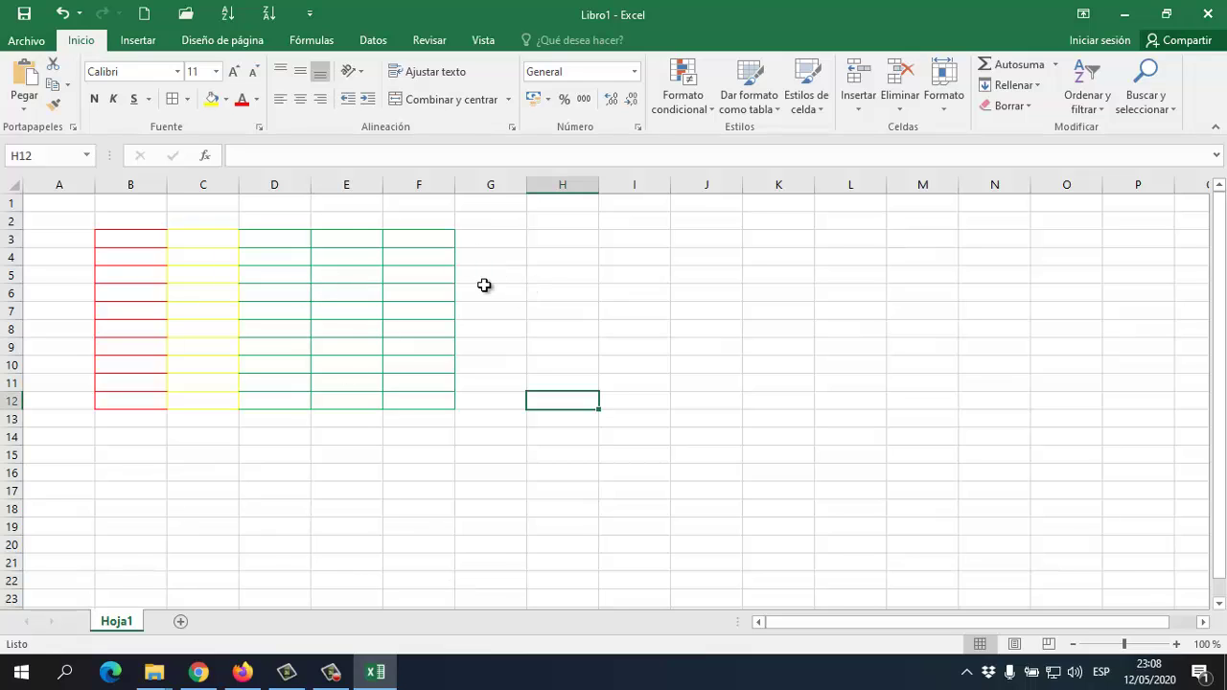
Apply All Borders to D3:D12 in blue, then pick cell E4 in the next column
drag(285, 240, 279, 402)
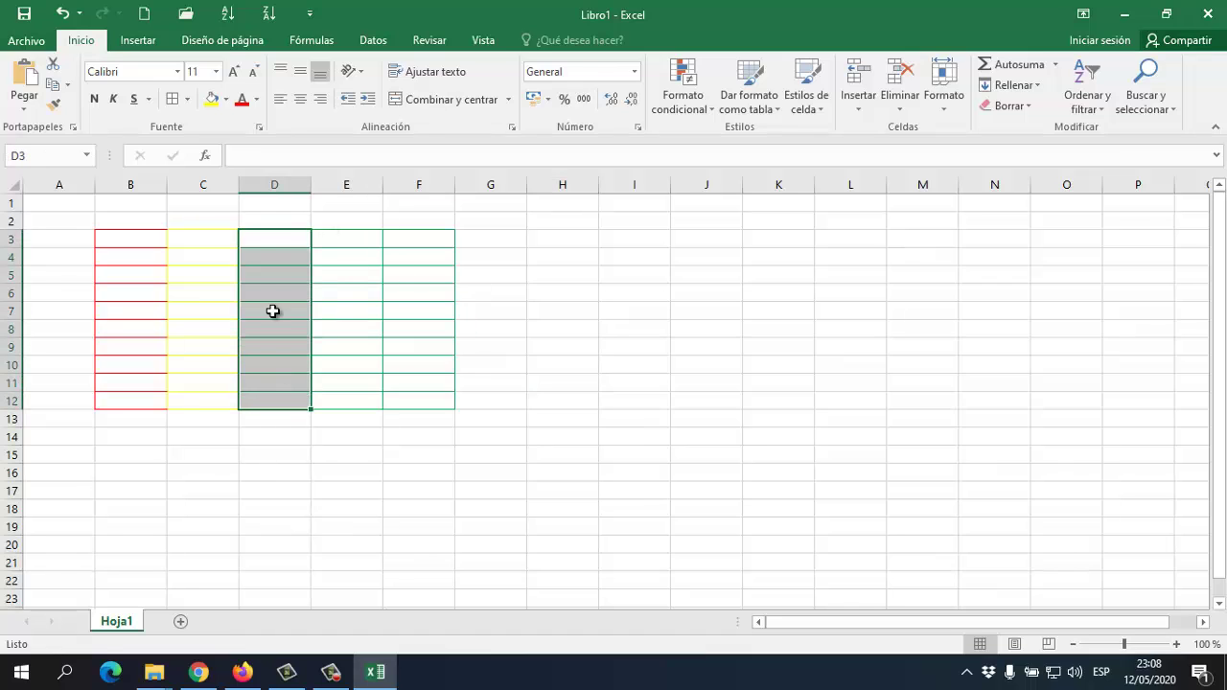
click(186, 100)
click(198, 256)
click(359, 271)
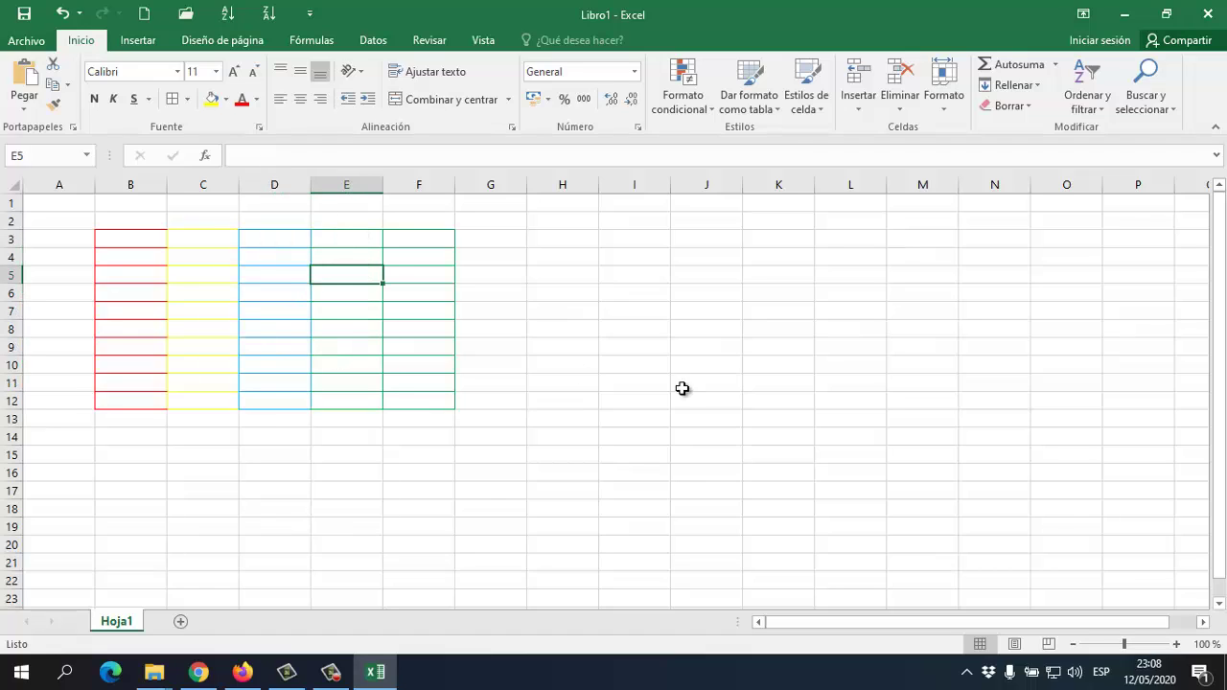
click(562, 275)
click(316, 351)
click(372, 259)
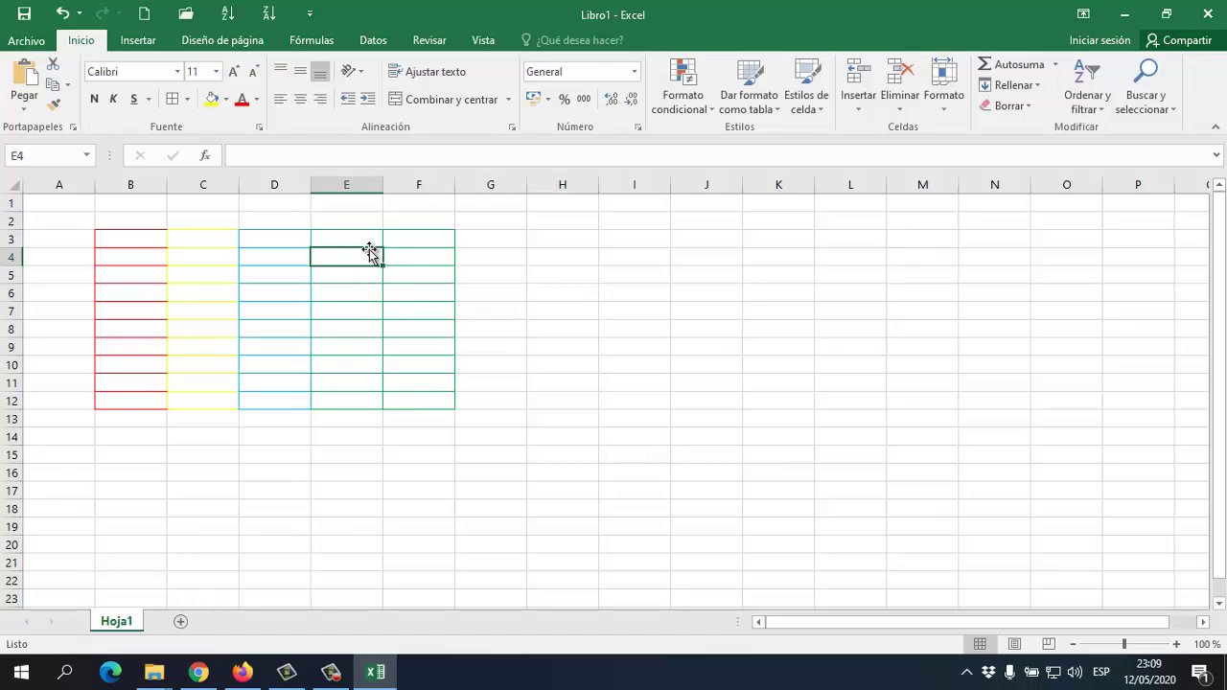
click(188, 99)
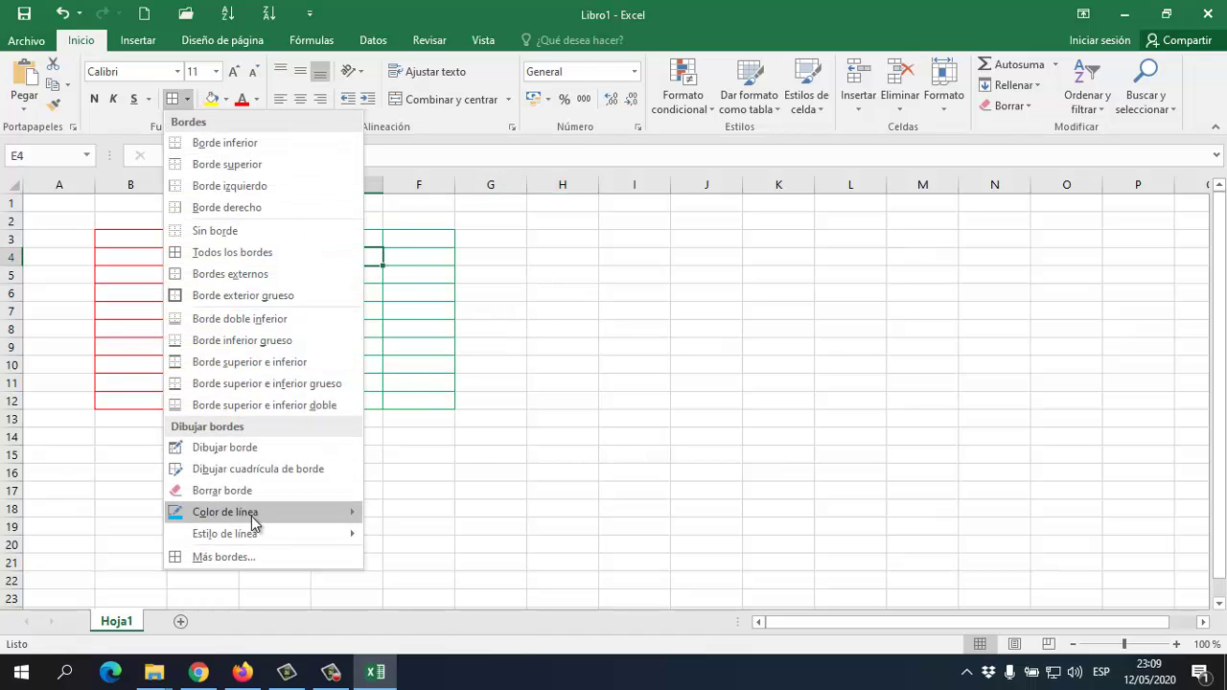
mouse_move(251, 514)
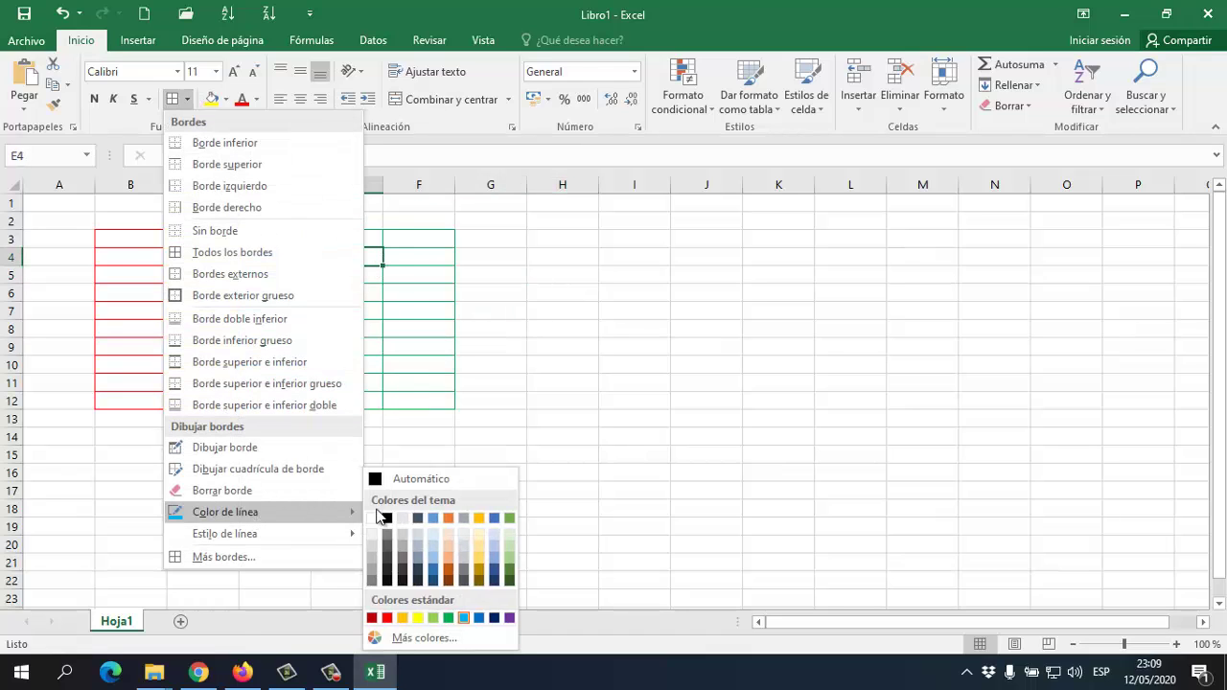
Set the border line colour to purple and leave border-drawing mode
click(432, 619)
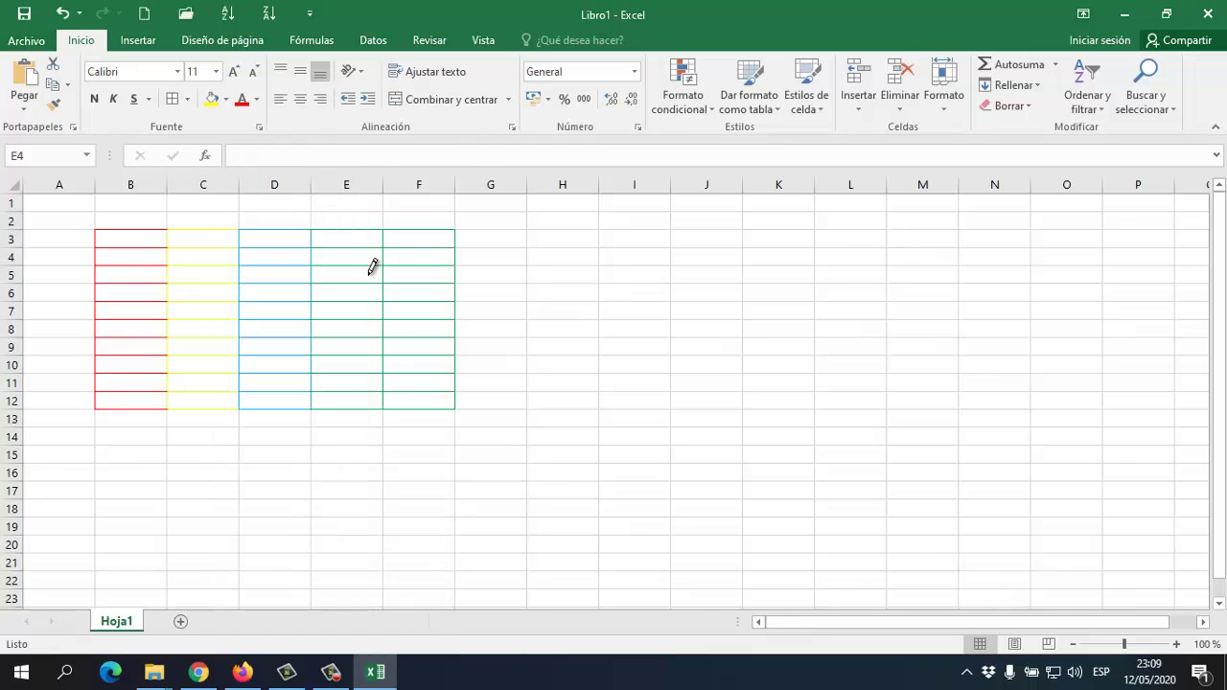
click(187, 101)
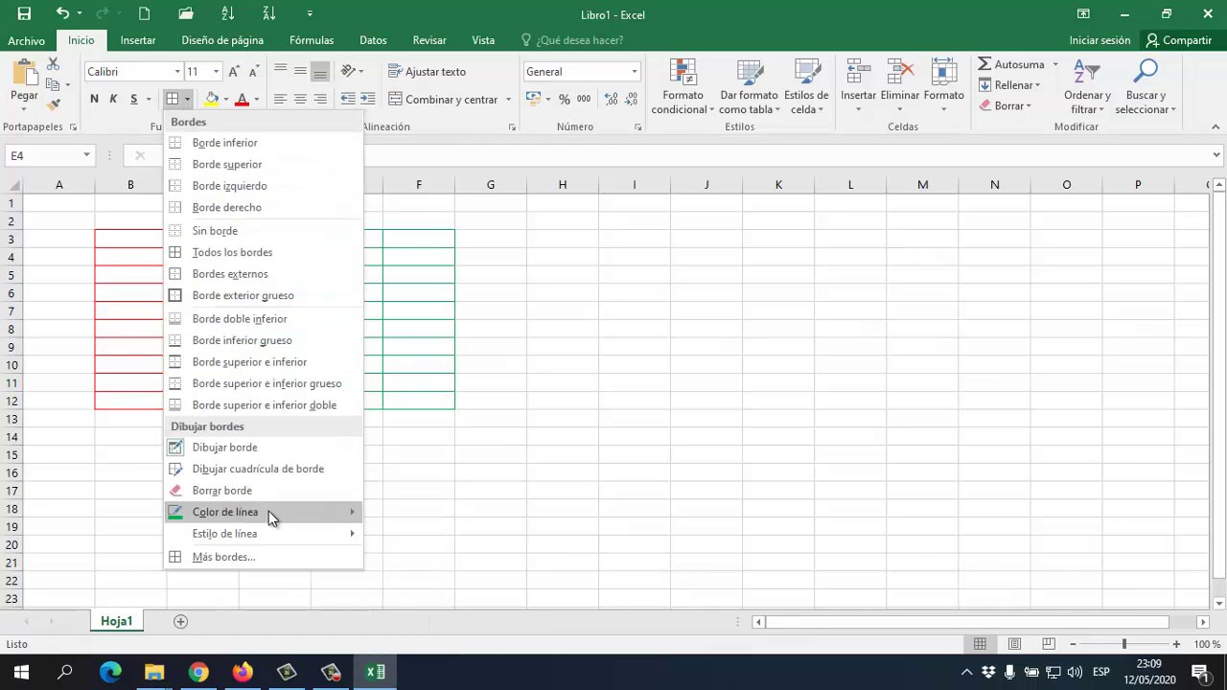
mouse_move(355, 522)
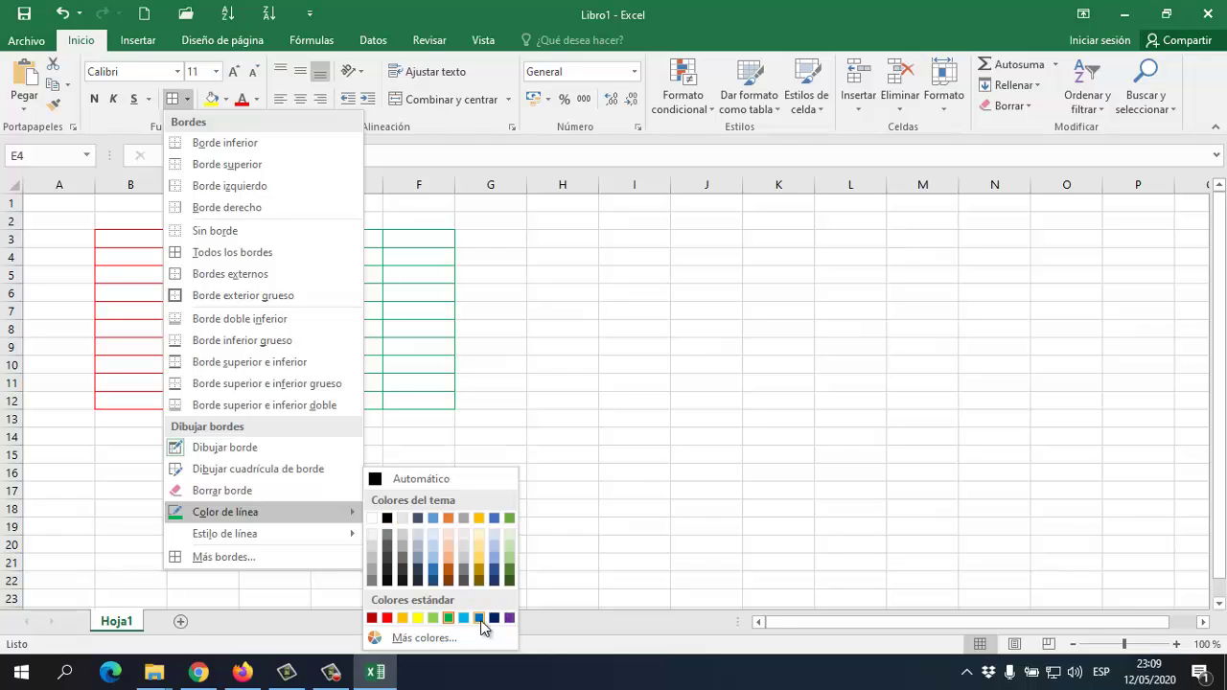
click(509, 617)
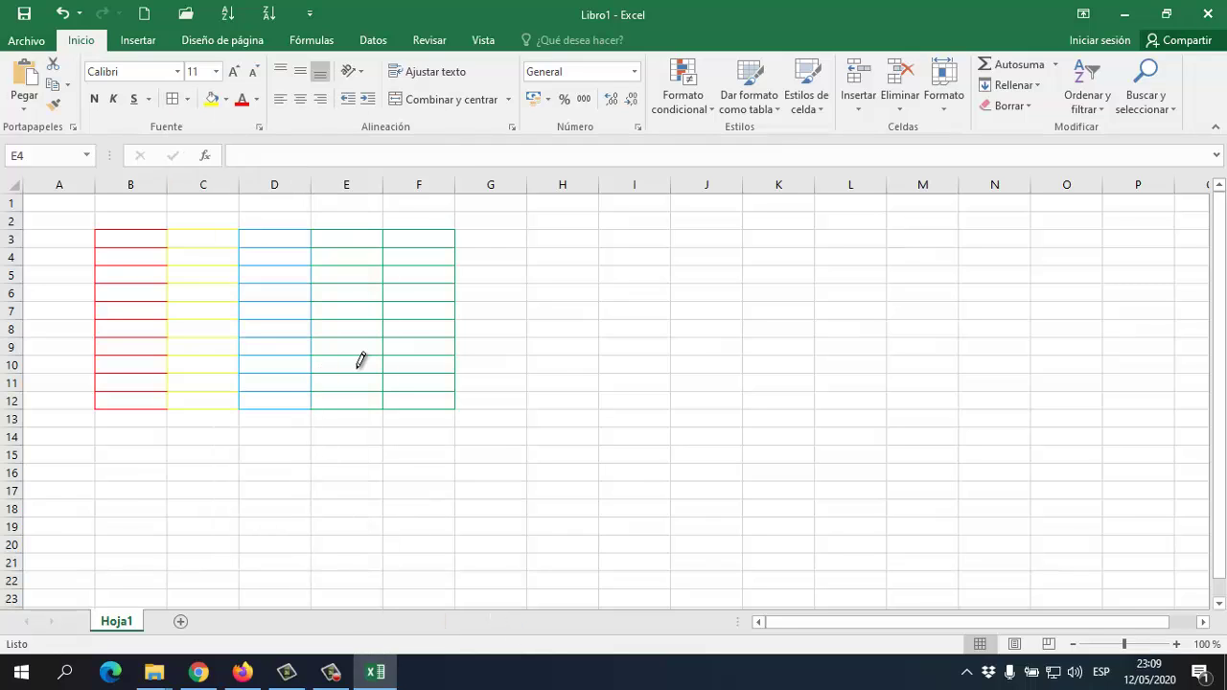
key(Escape)
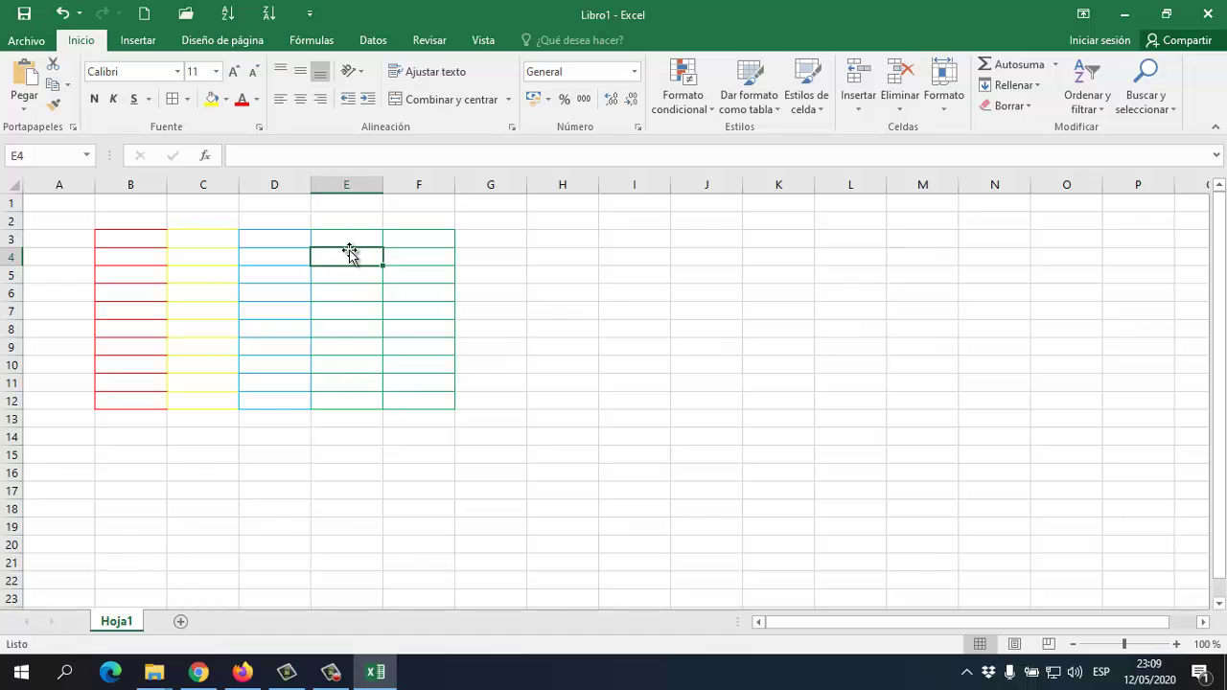
Apply All Borders to E3:E12 in purple, then deselect to view it
drag(350, 242, 342, 400)
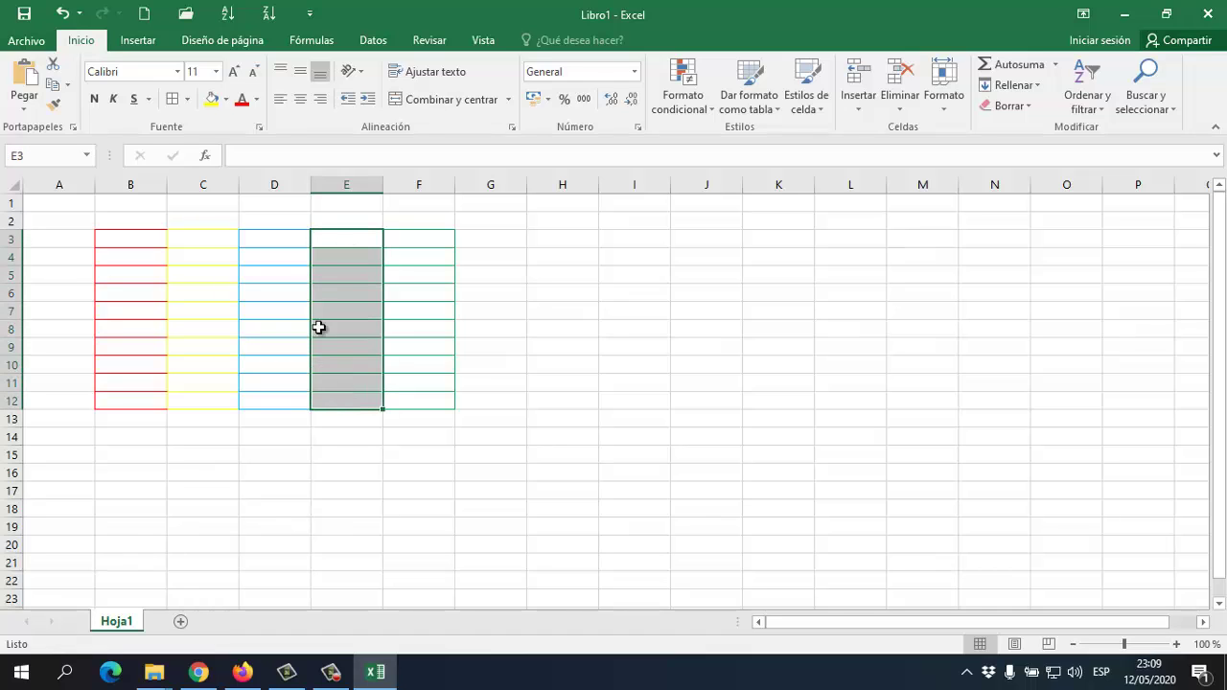
click(187, 100)
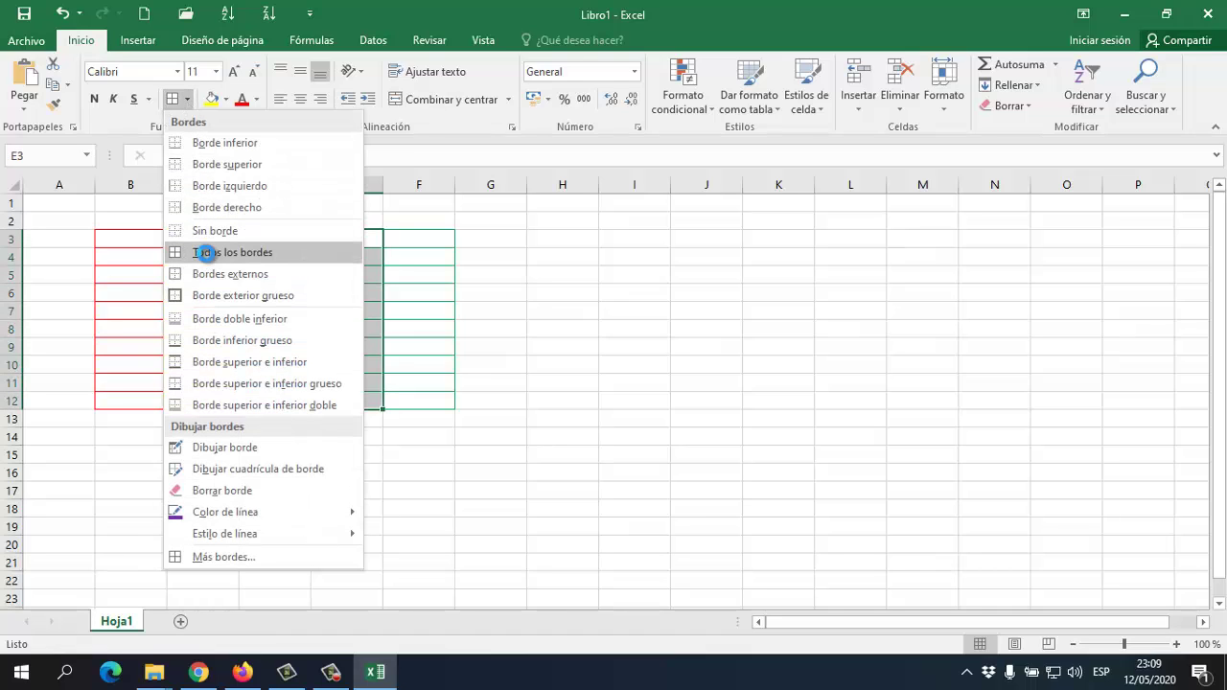
click(206, 252)
click(501, 336)
click(278, 219)
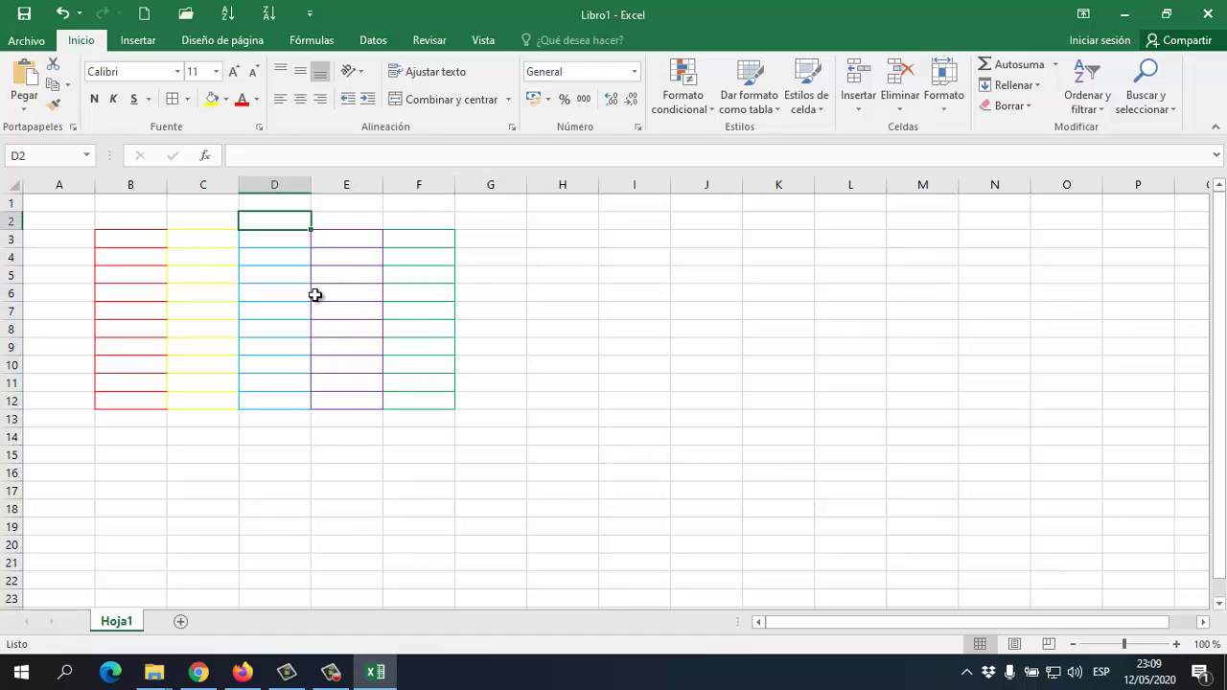
click(322, 293)
Give cell E5 the Borde exterior grueso thick outer border
click(461, 295)
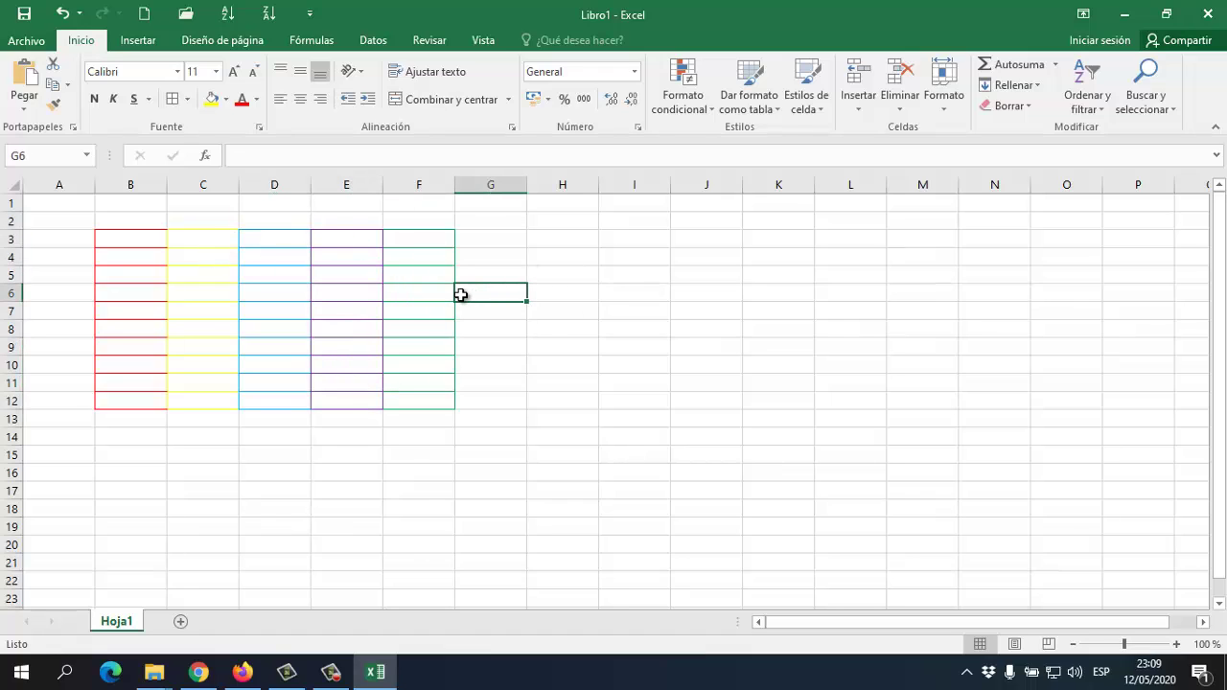
click(199, 241)
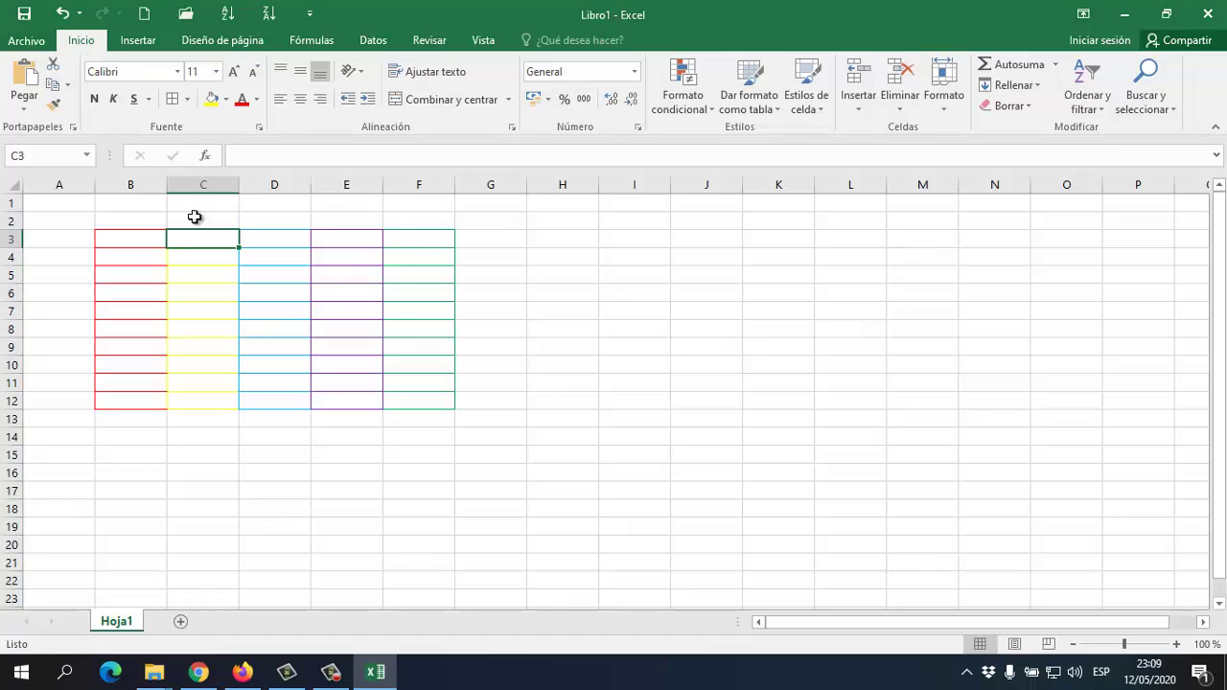
click(343, 270)
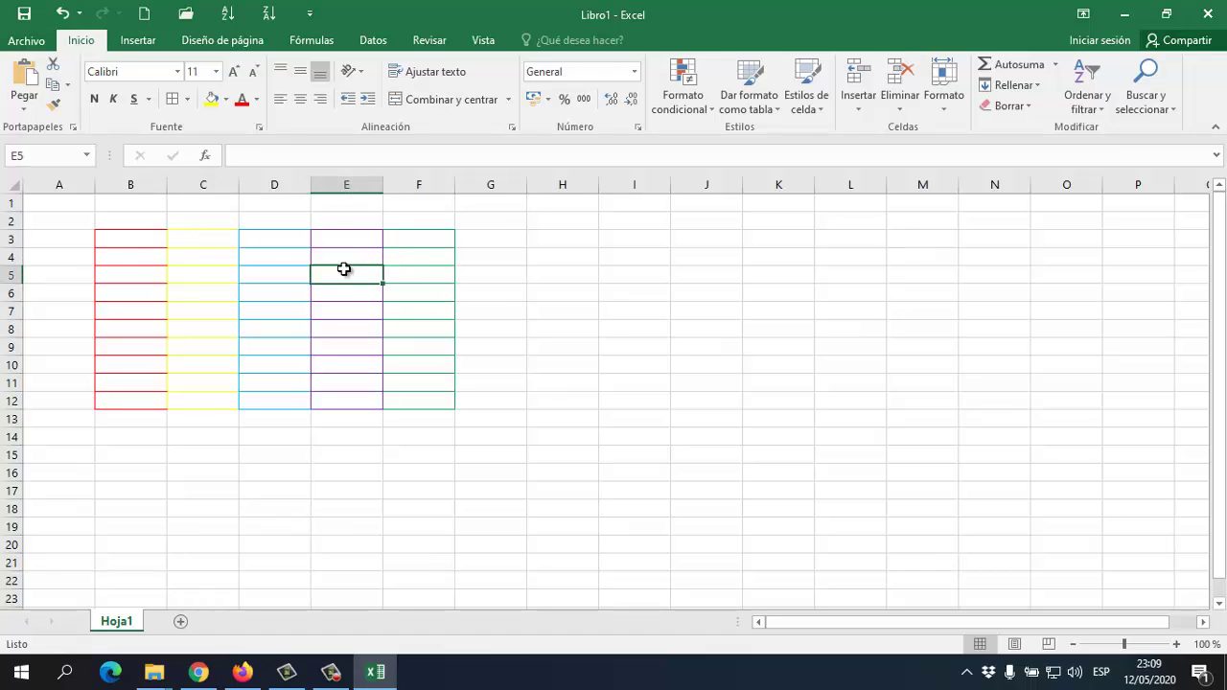
click(187, 99)
click(228, 303)
click(518, 314)
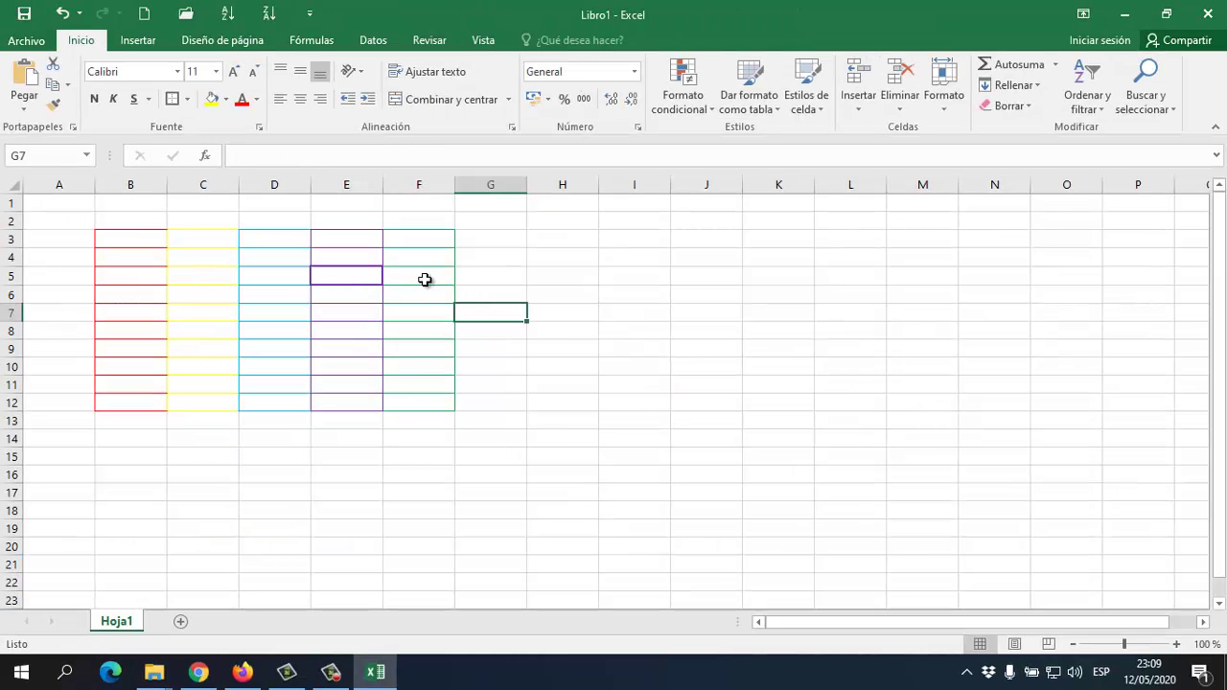
Reselect E5 and click around the table to check its new border
click(573, 298)
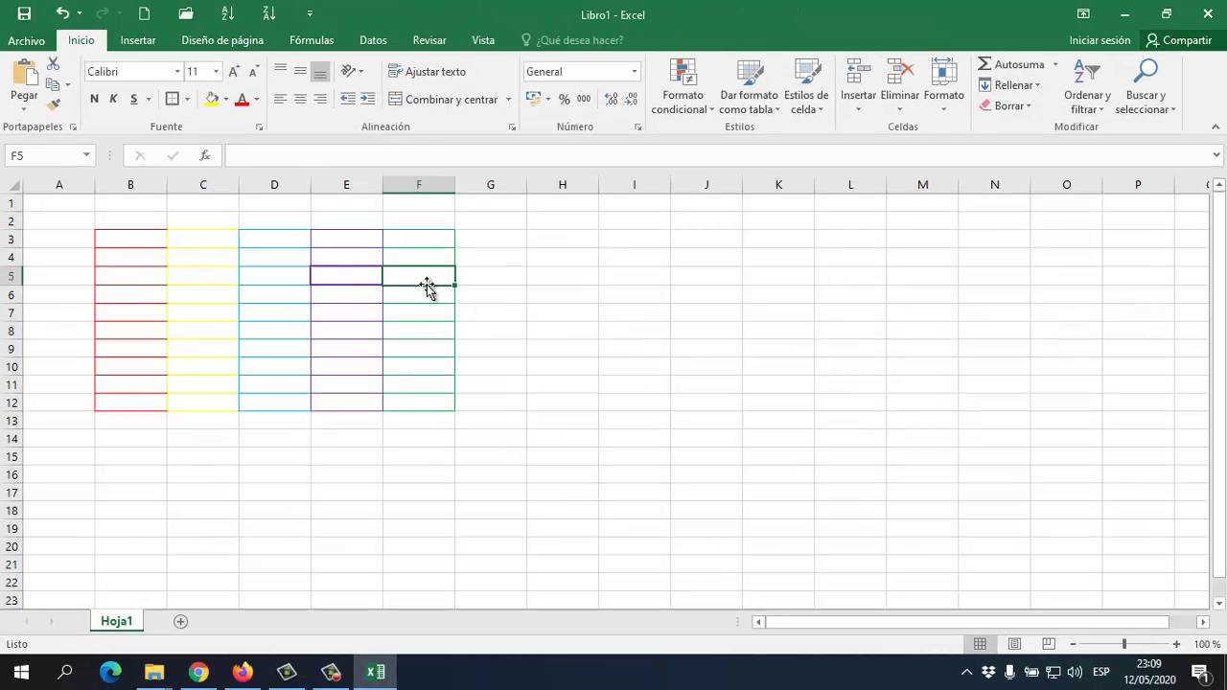
click(380, 300)
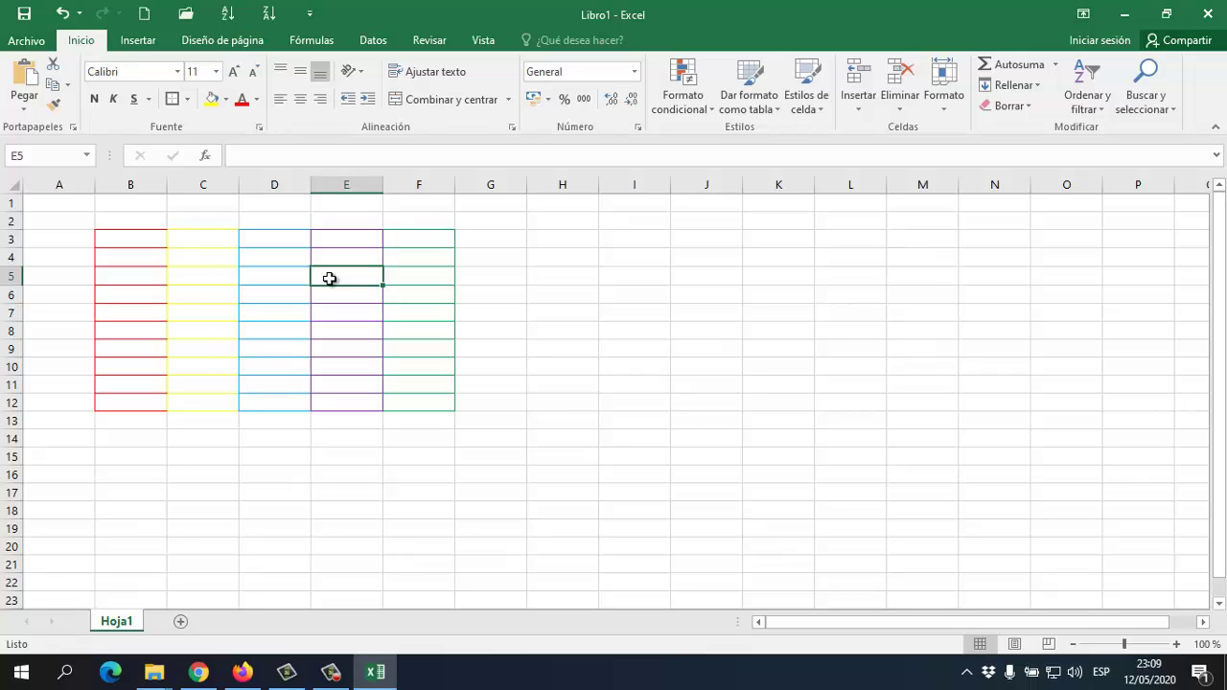
click(316, 294)
click(201, 275)
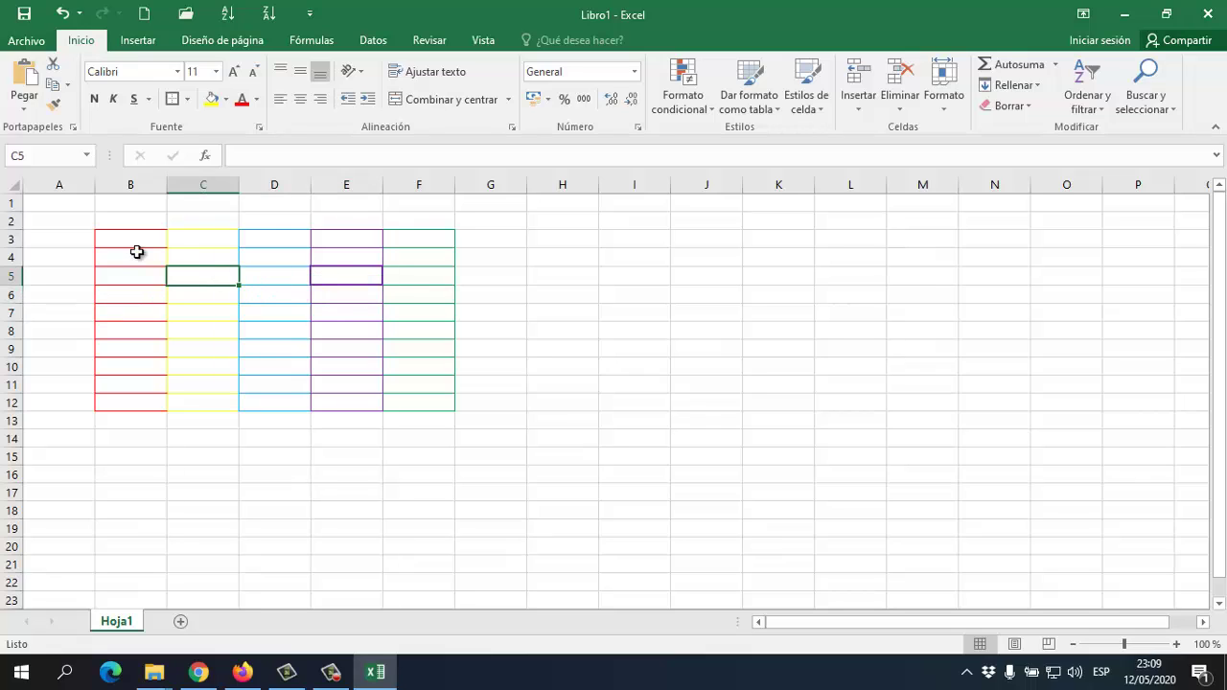
click(129, 252)
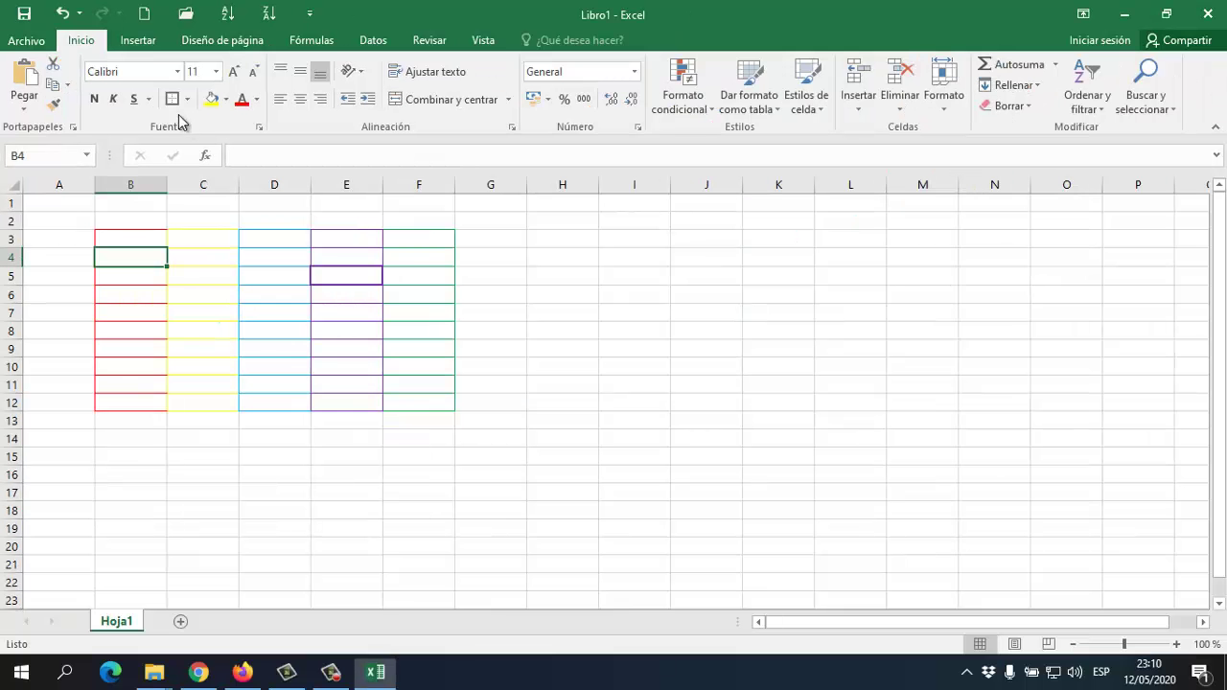
click(211, 111)
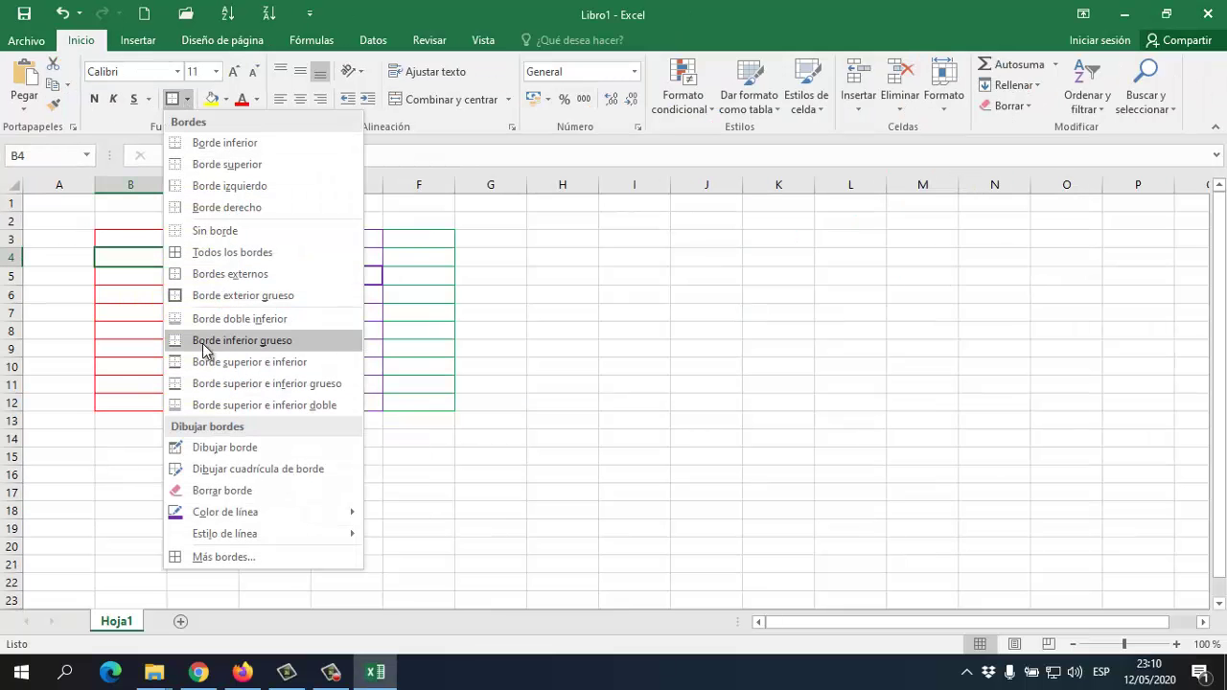
click(636, 255)
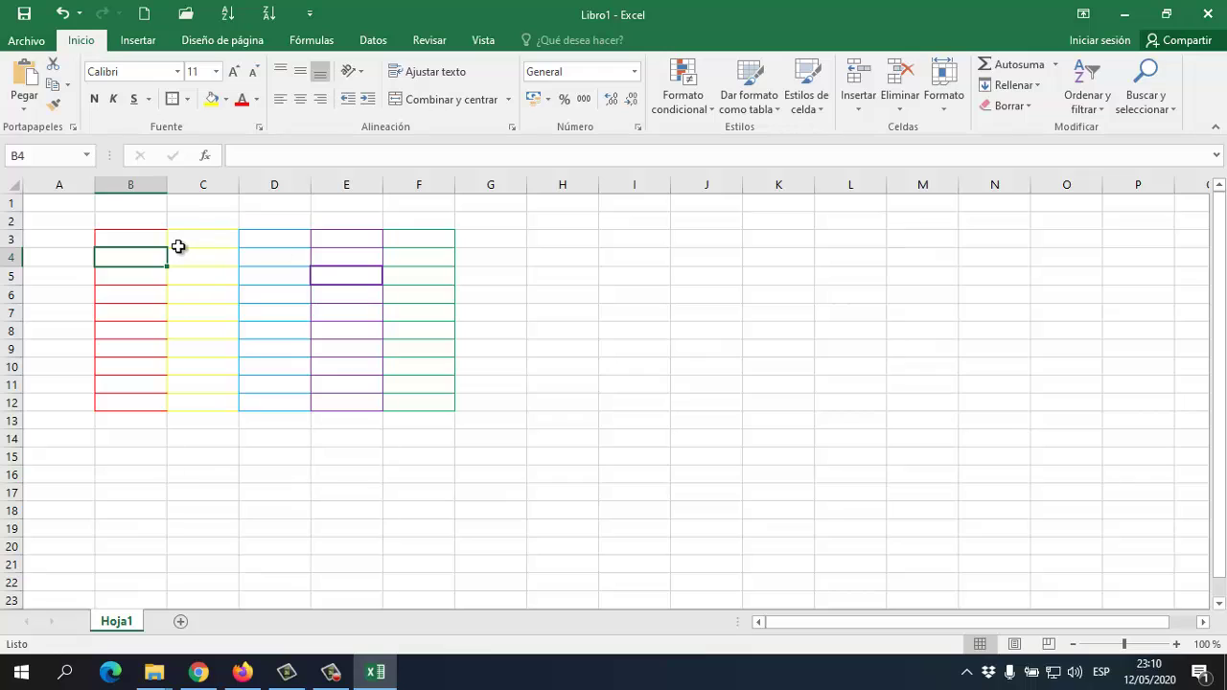
click(816, 112)
Preview cell styles on C3, then select B3:B12 and bring up the cell styles gallery
click(822, 108)
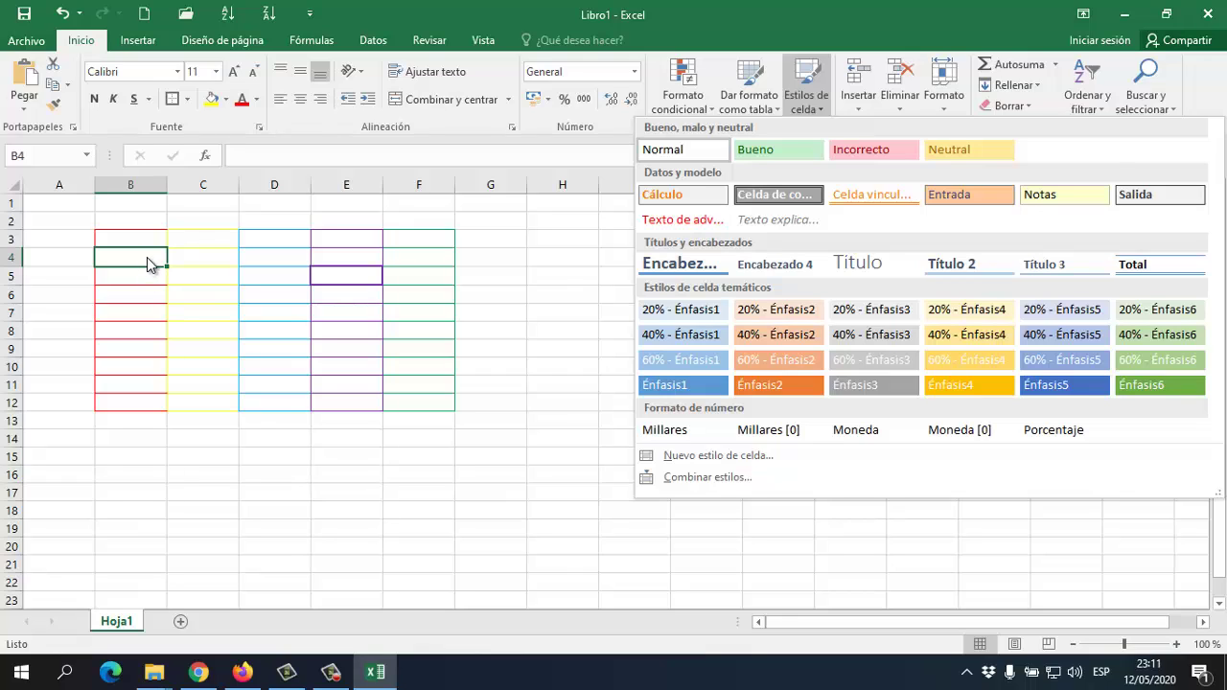
click(199, 245)
click(203, 239)
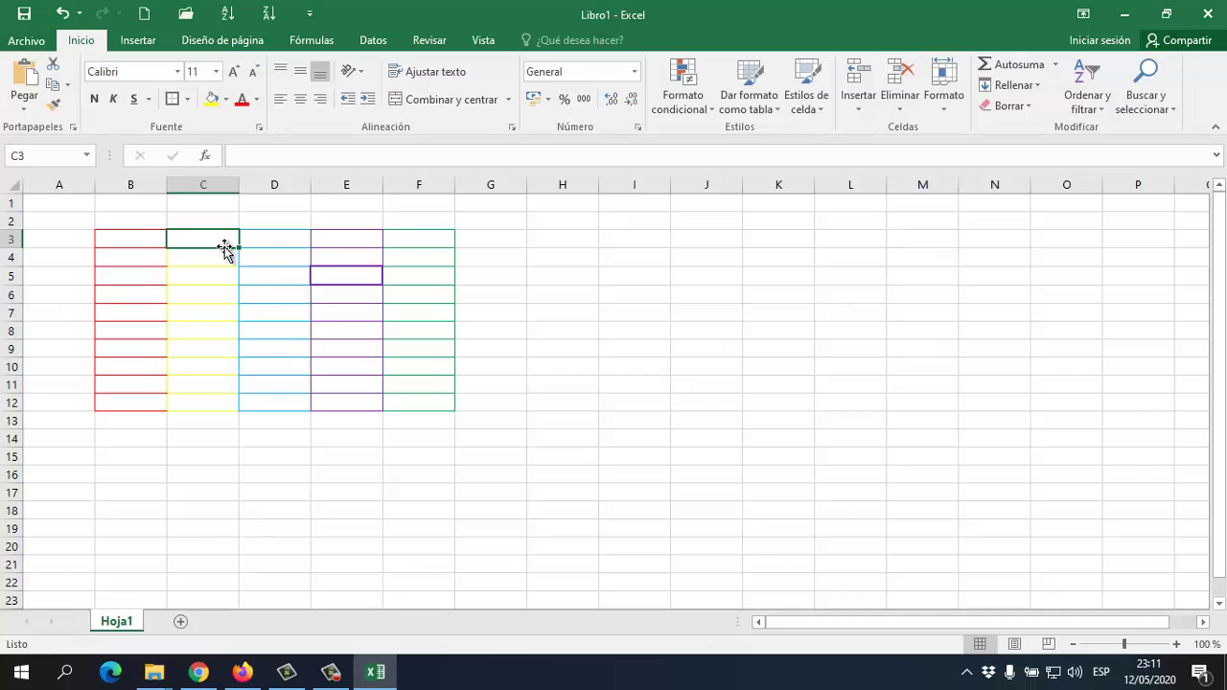
click(817, 106)
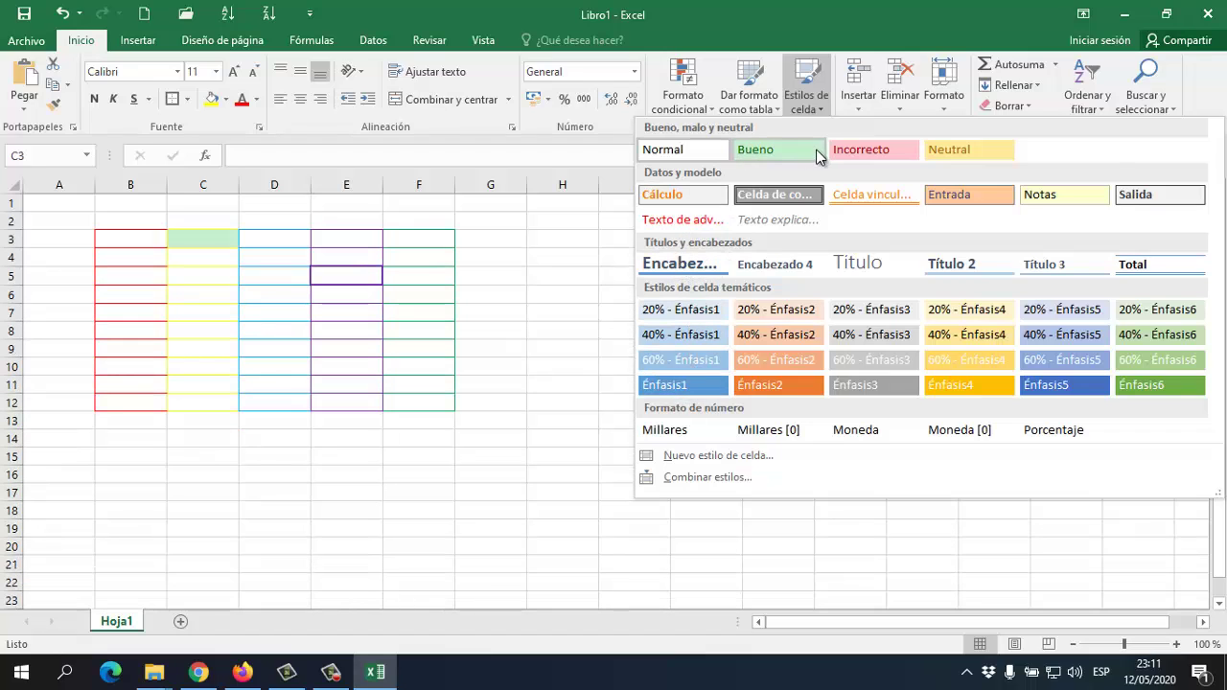
click(112, 223)
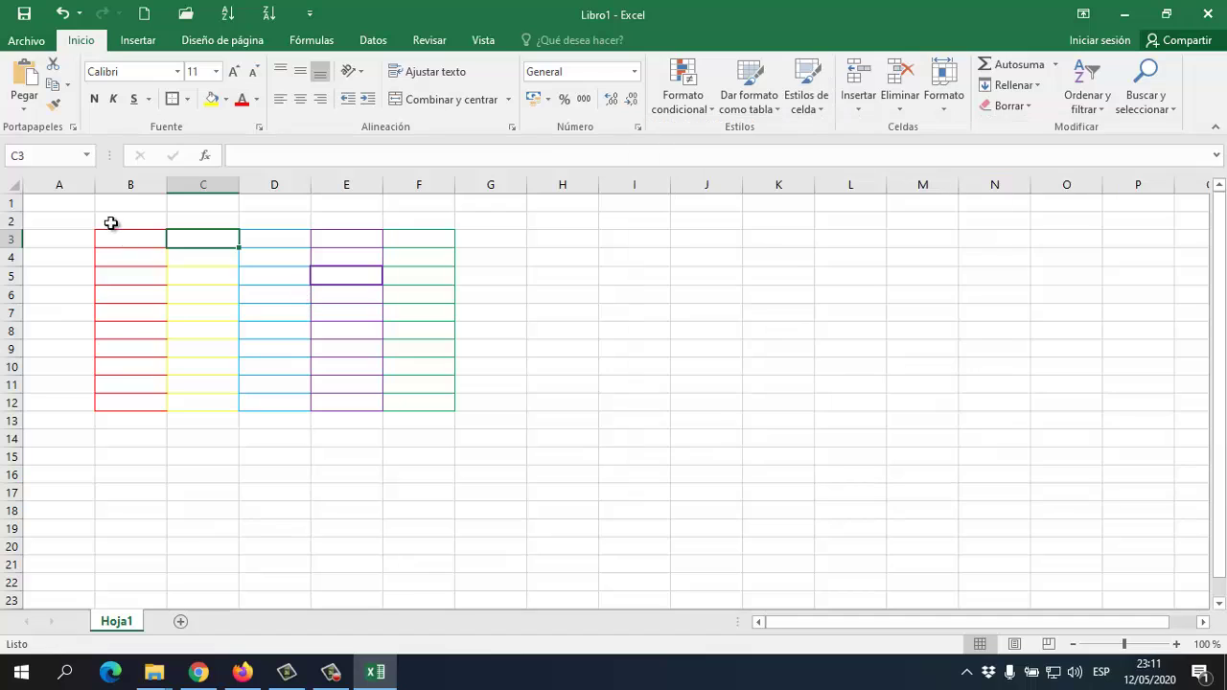
drag(131, 236, 150, 408)
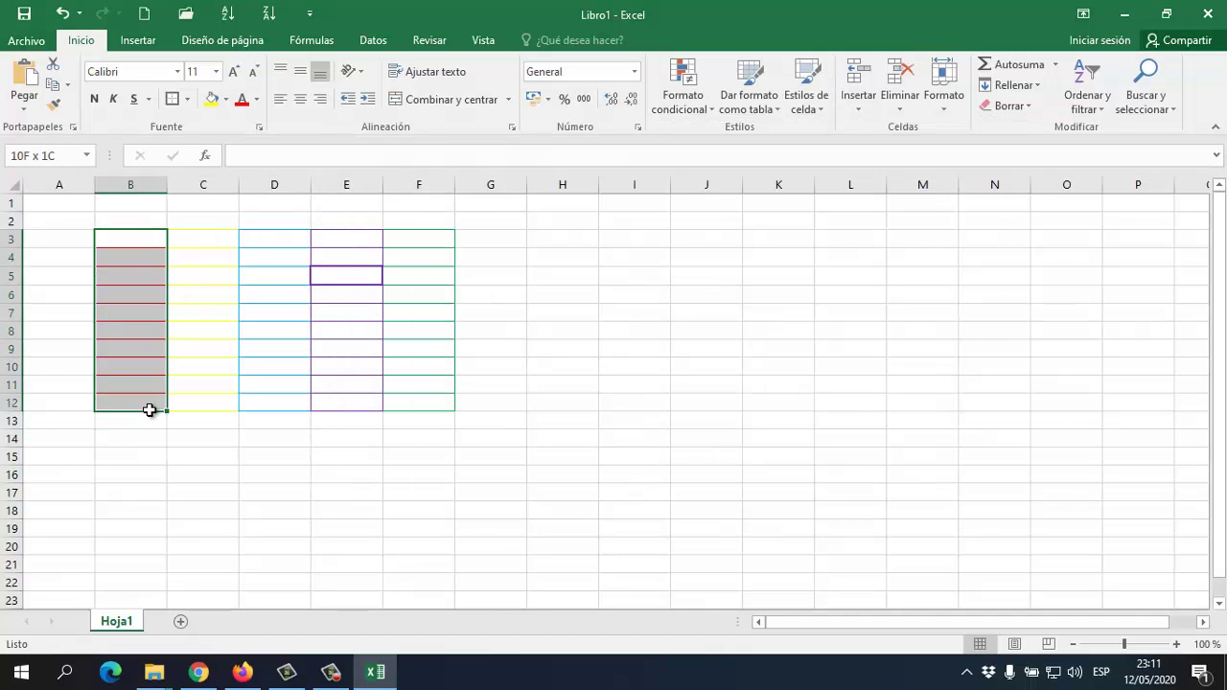
click(814, 110)
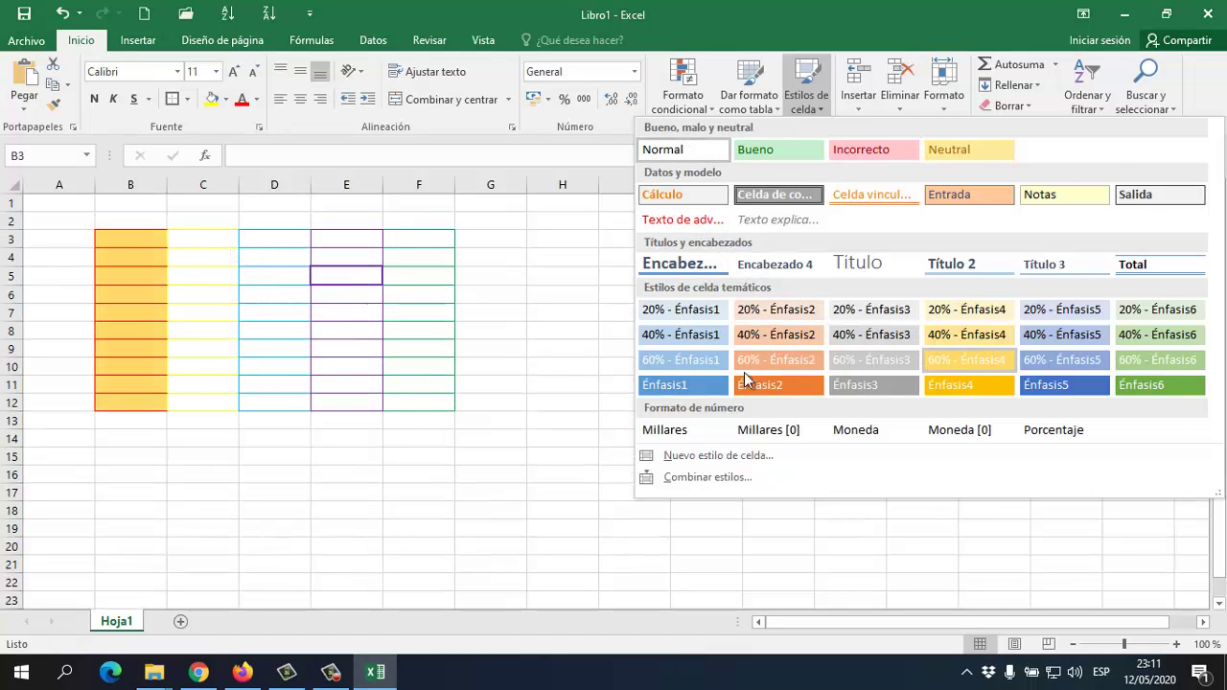
Apply 40% - Énfasis1 to column B and Celda vinculada to C3:C12
click(684, 336)
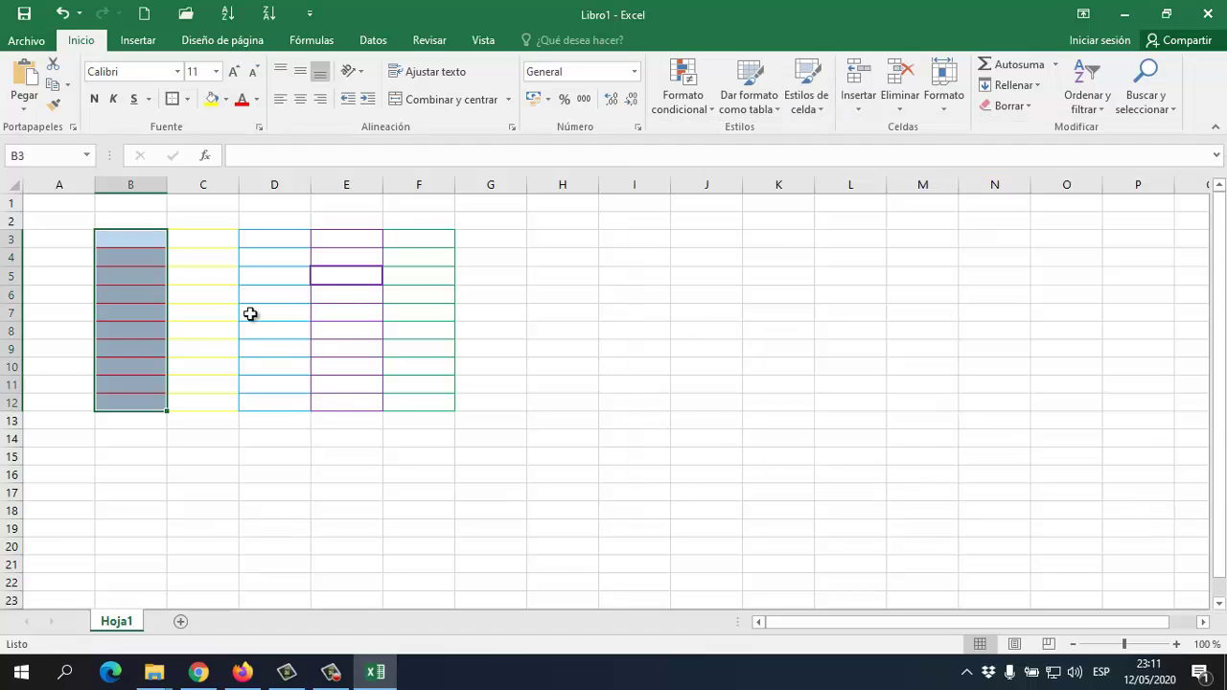
drag(211, 245, 209, 400)
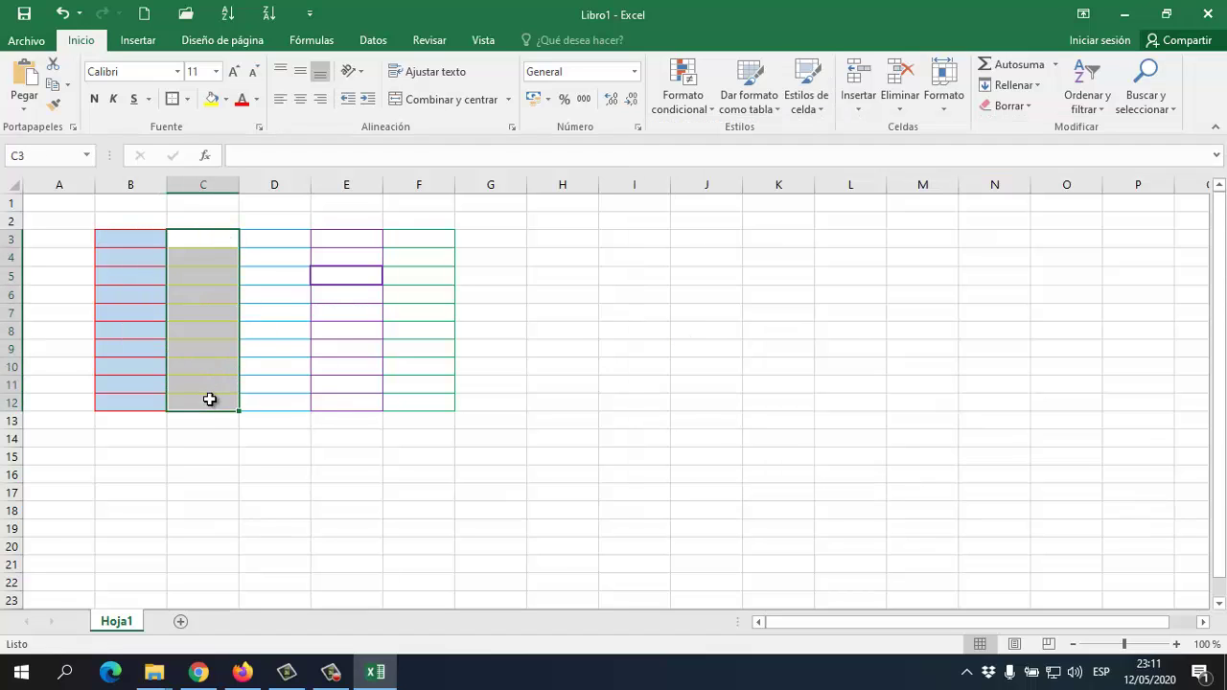
click(808, 102)
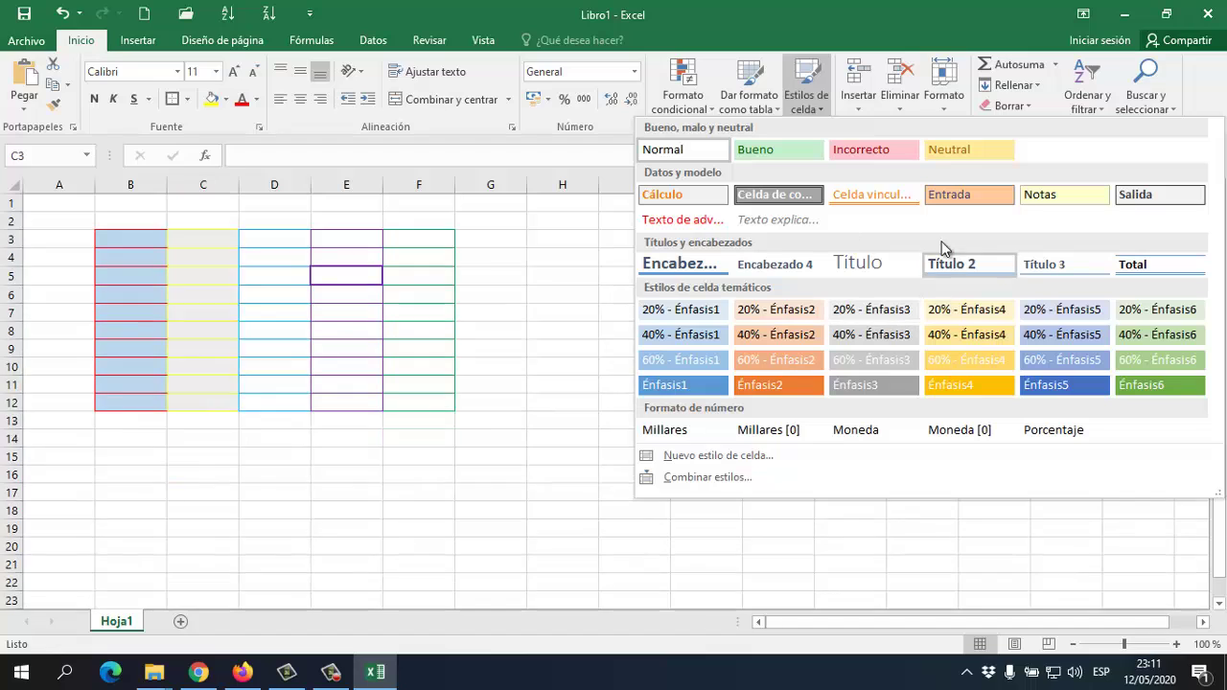
click(875, 194)
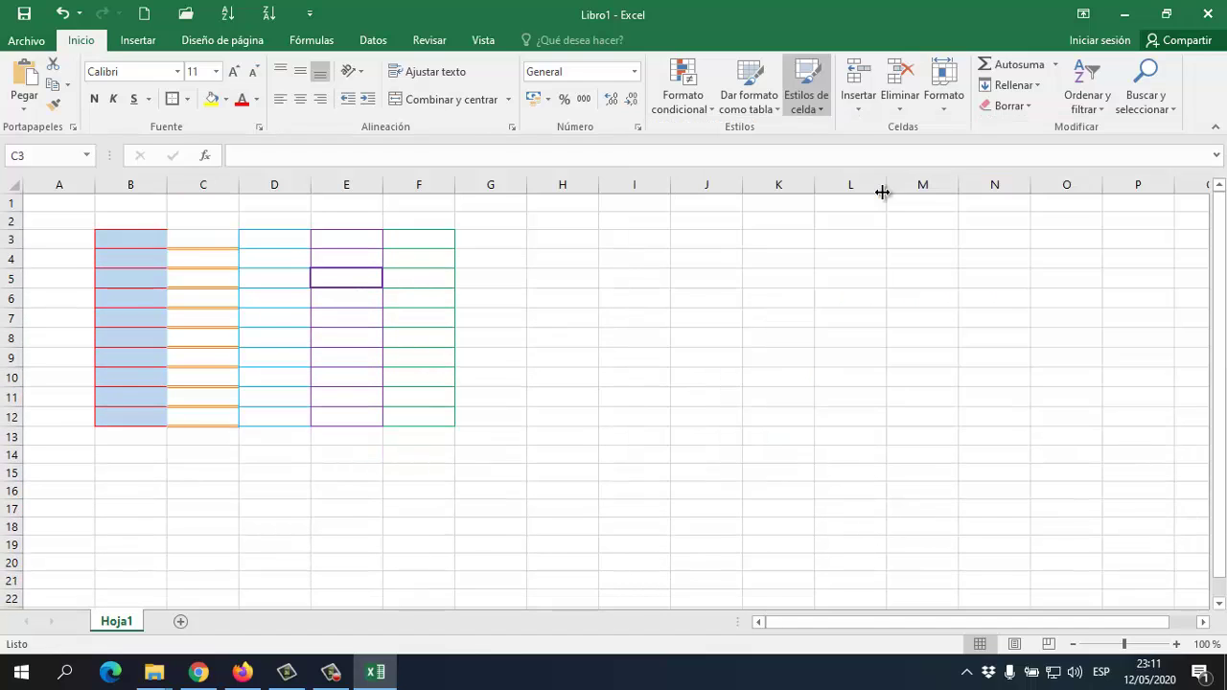
Fill D3:D12 with green Énfasis6 and E3:E12 with gold Énfasis4
drag(262, 236, 269, 413)
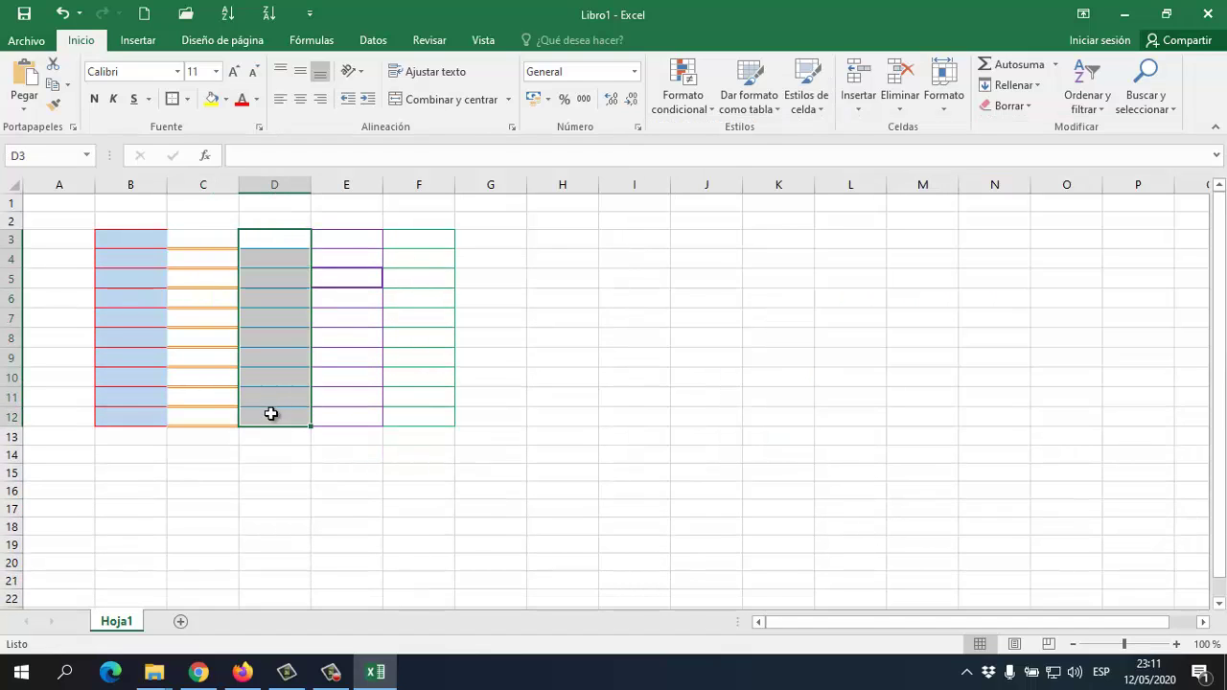
click(806, 96)
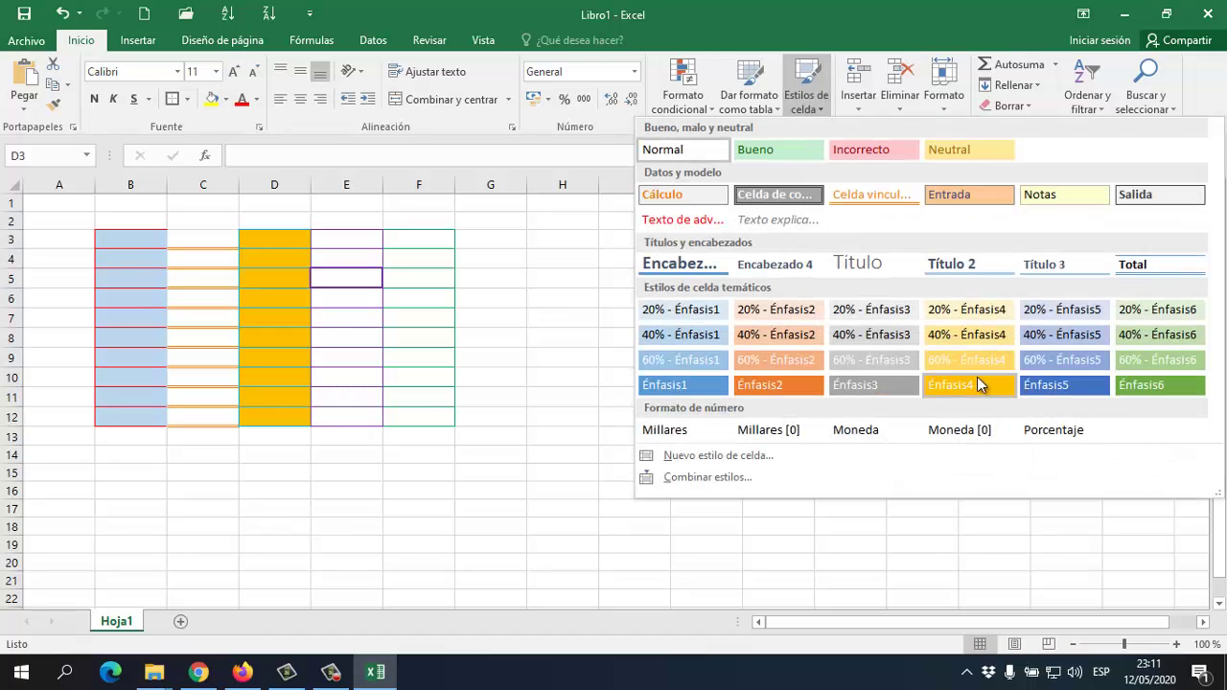
click(1133, 392)
drag(373, 241, 373, 422)
click(806, 100)
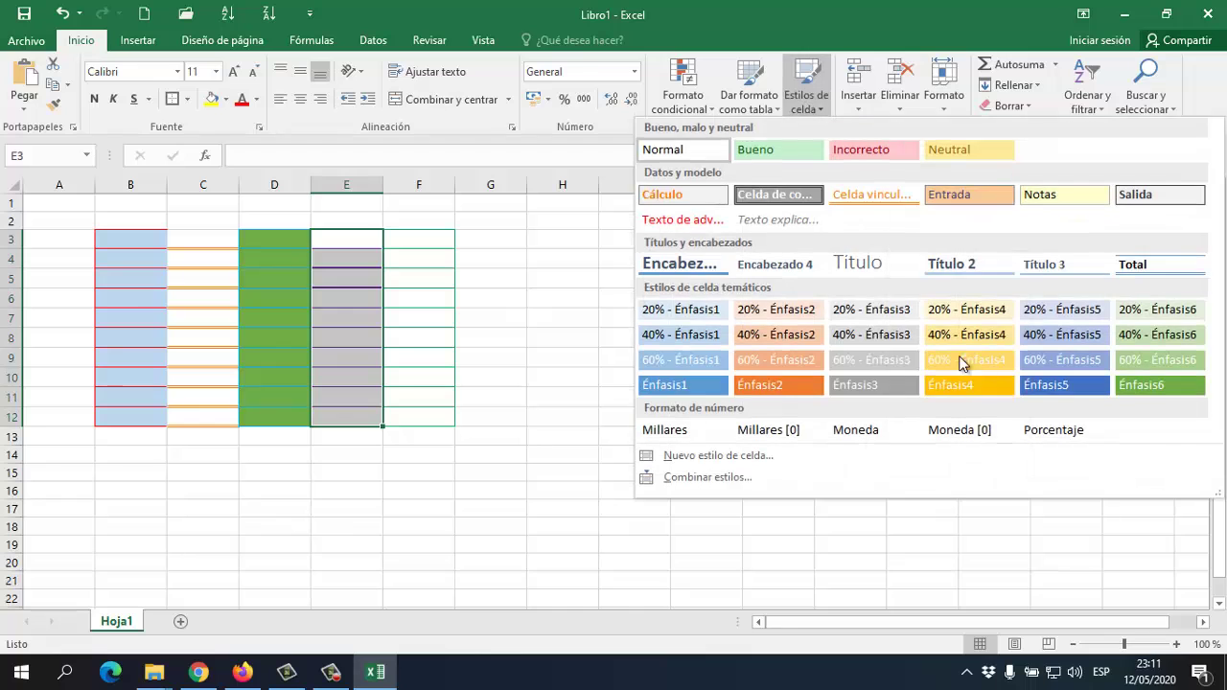
click(978, 392)
Give F3:F12 the grey Énfasis3 cell style
drag(437, 239, 425, 420)
click(811, 99)
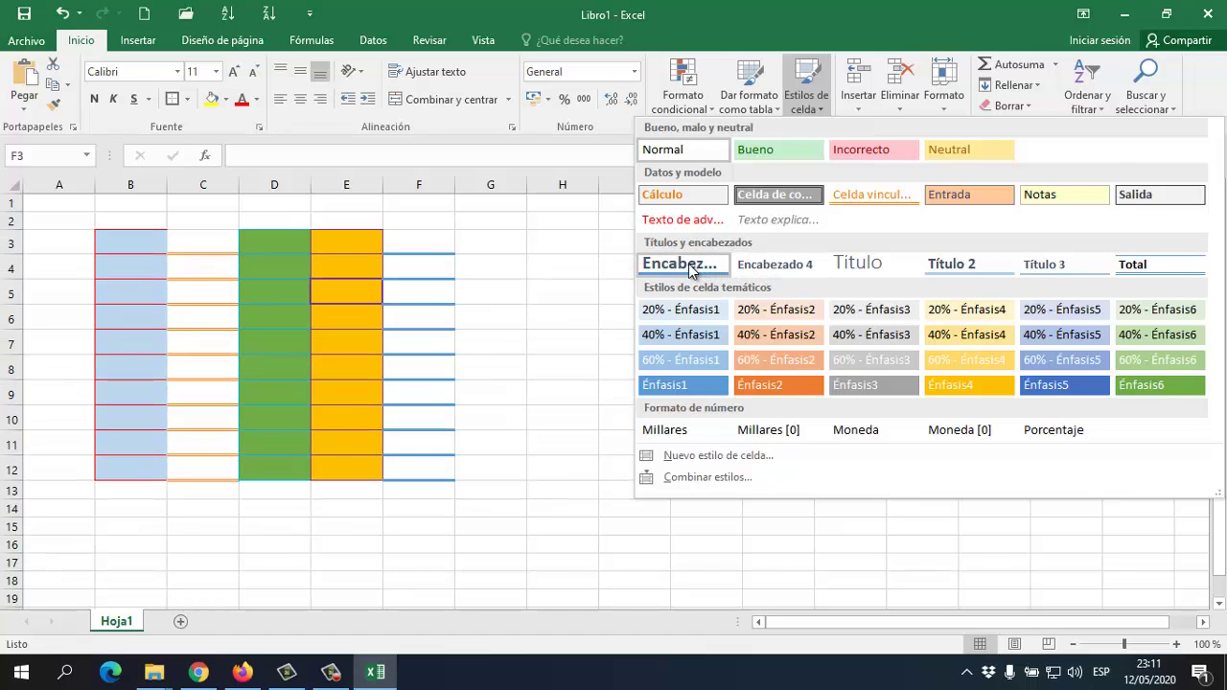
click(873, 384)
click(225, 263)
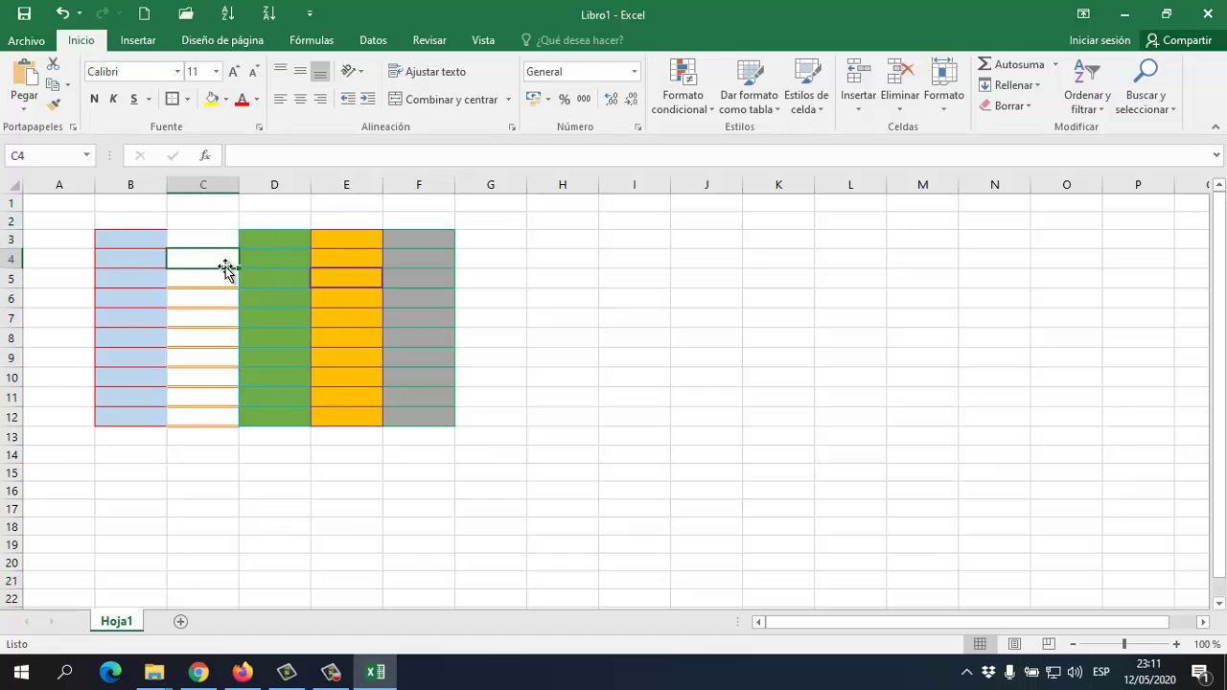
click(159, 314)
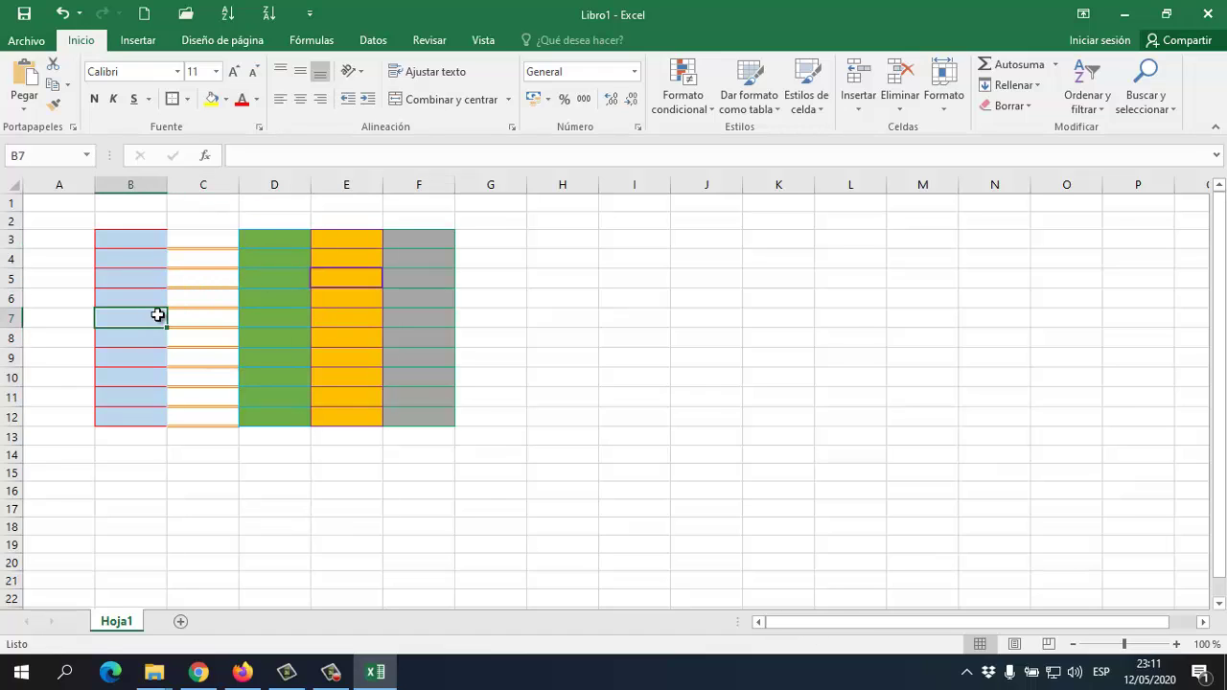
Apply Celda vinculada to cell C3 and click around the table to check the fills
click(215, 299)
click(205, 244)
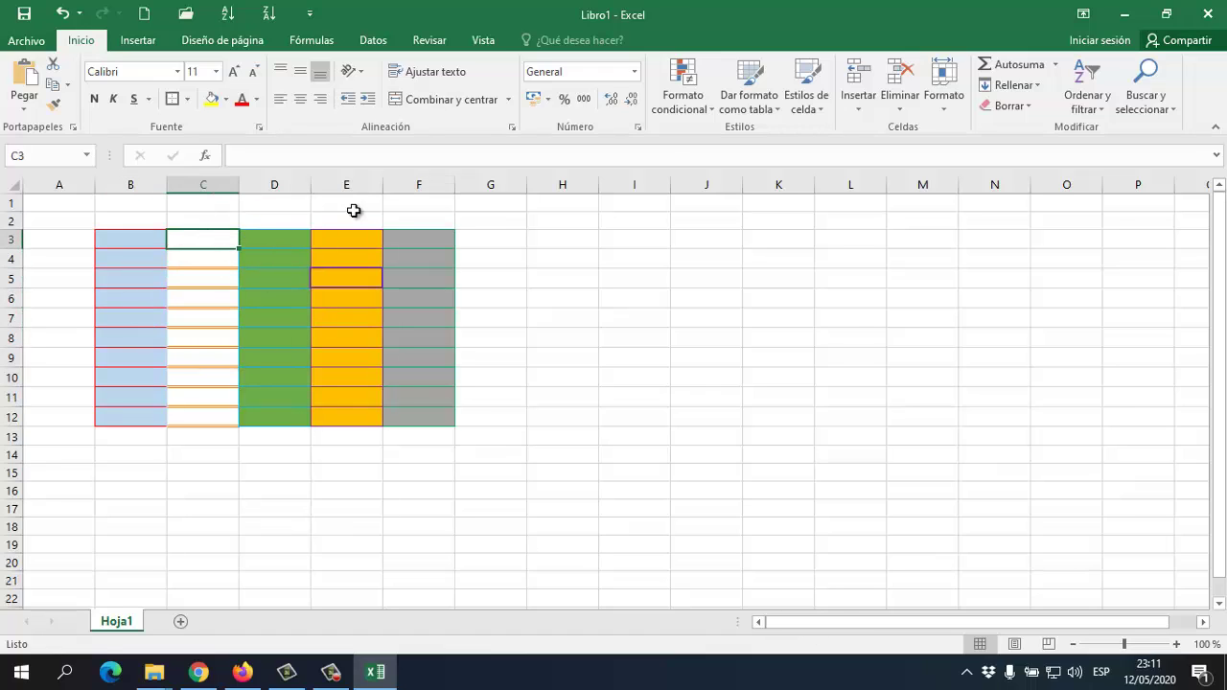
click(815, 102)
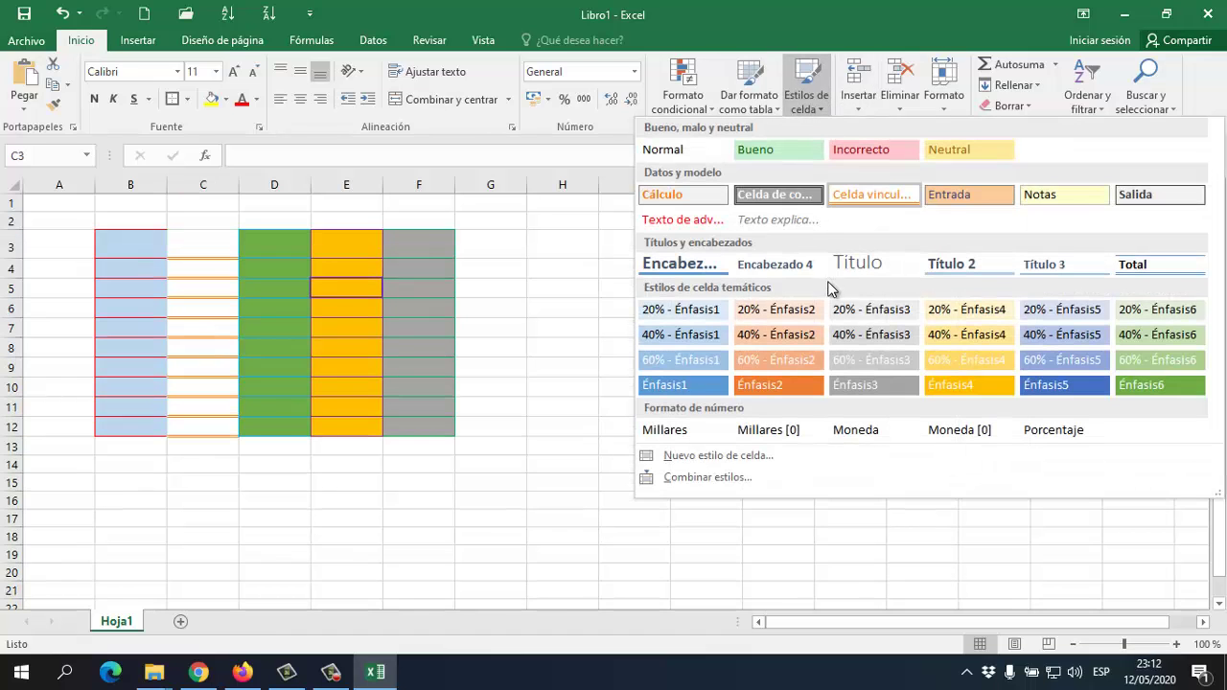
click(878, 196)
click(370, 316)
click(205, 355)
click(230, 296)
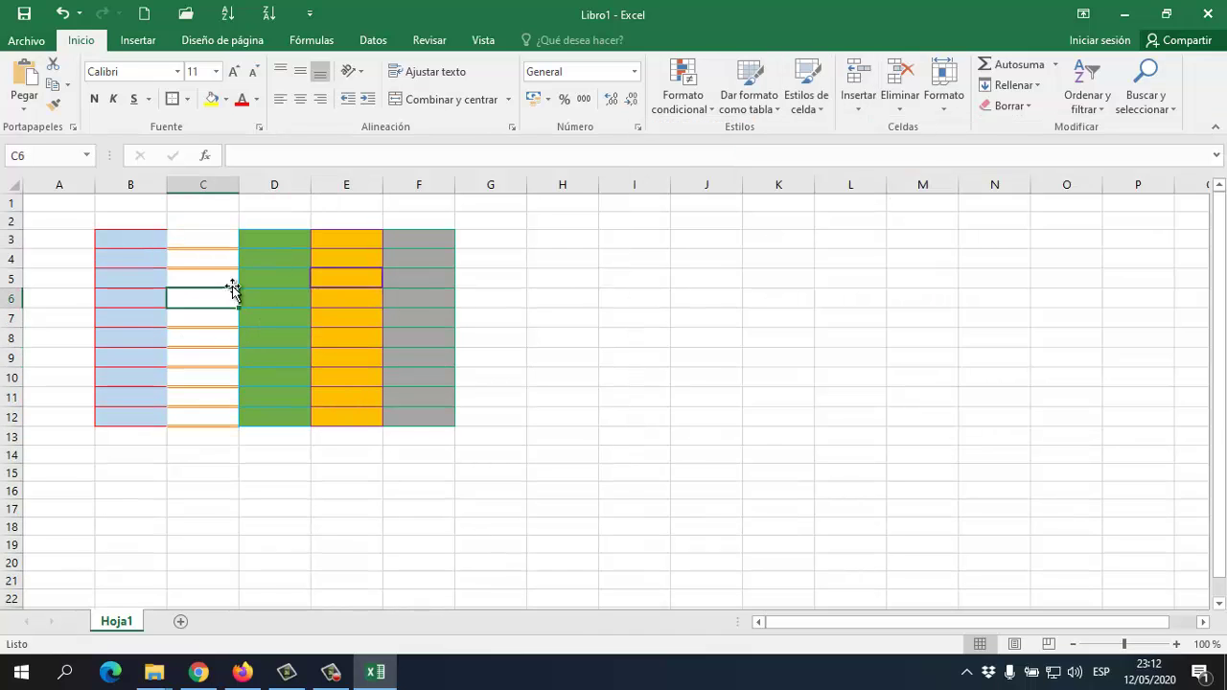
click(518, 278)
click(293, 341)
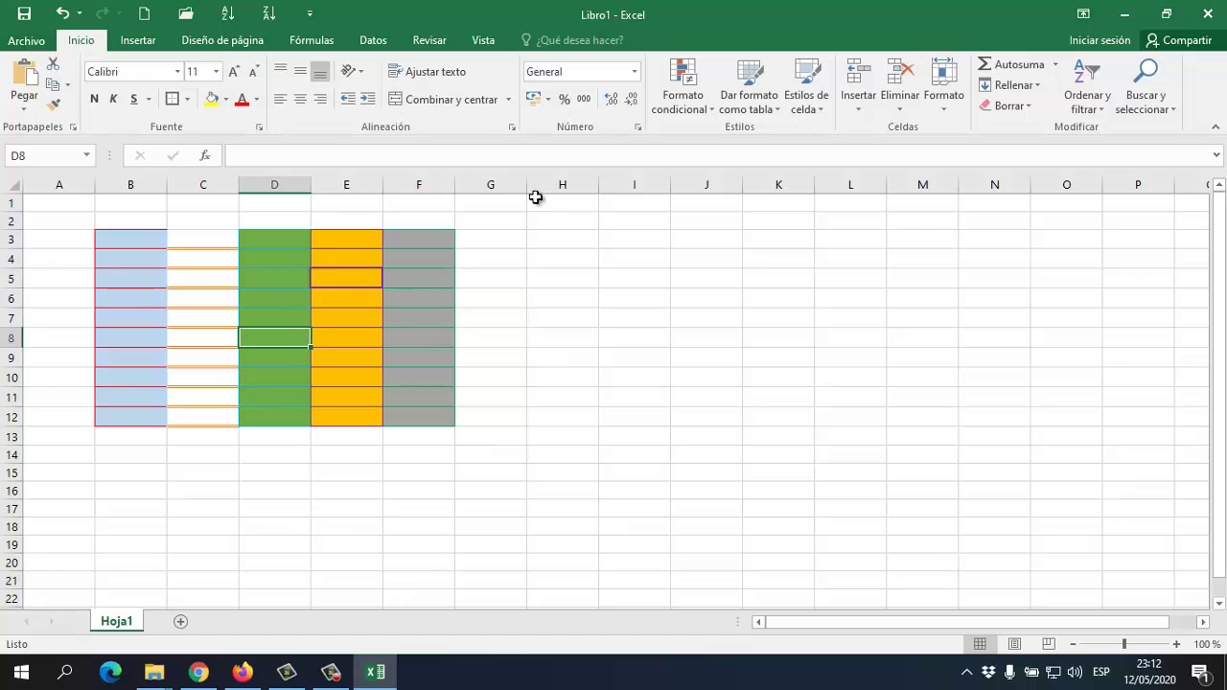
Dismiss the table styles gallery unused, select B3, and show the cell styles gallery
click(774, 113)
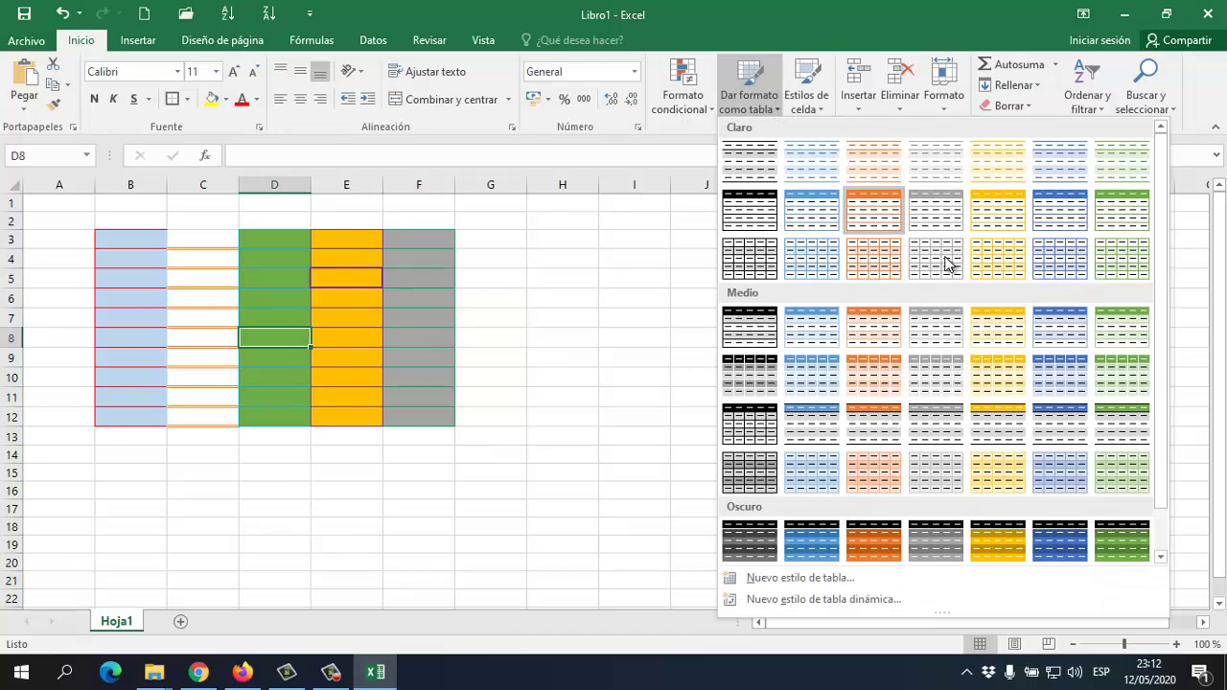
click(160, 257)
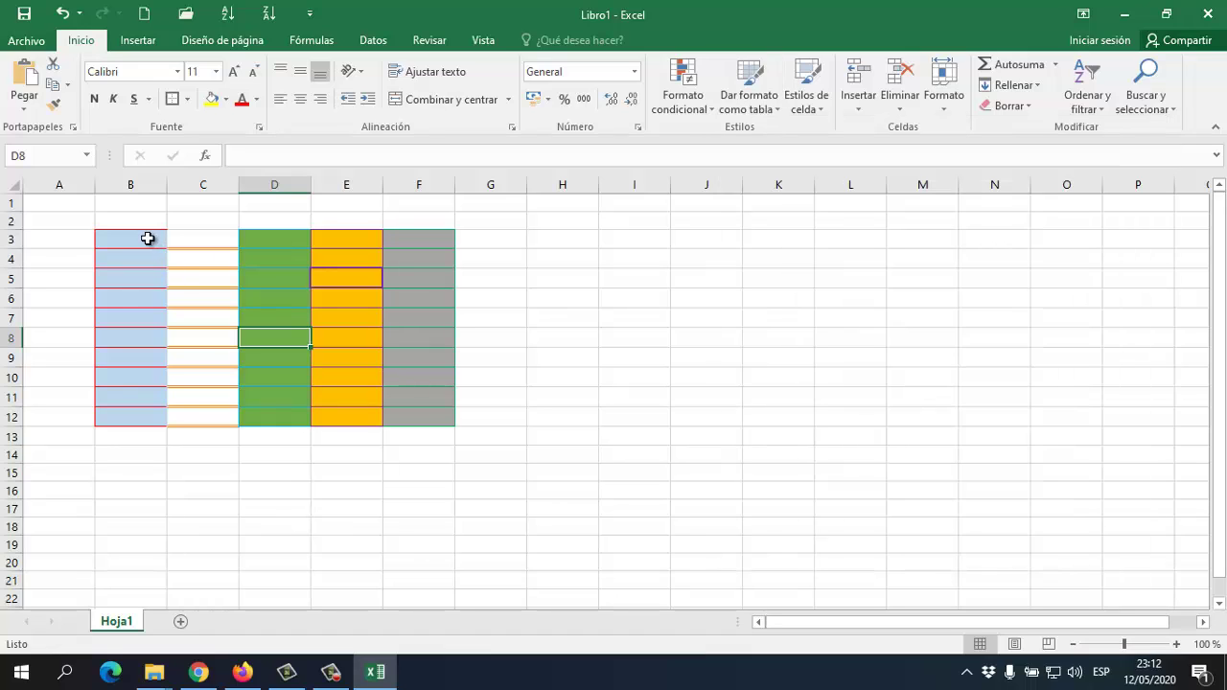
click(148, 238)
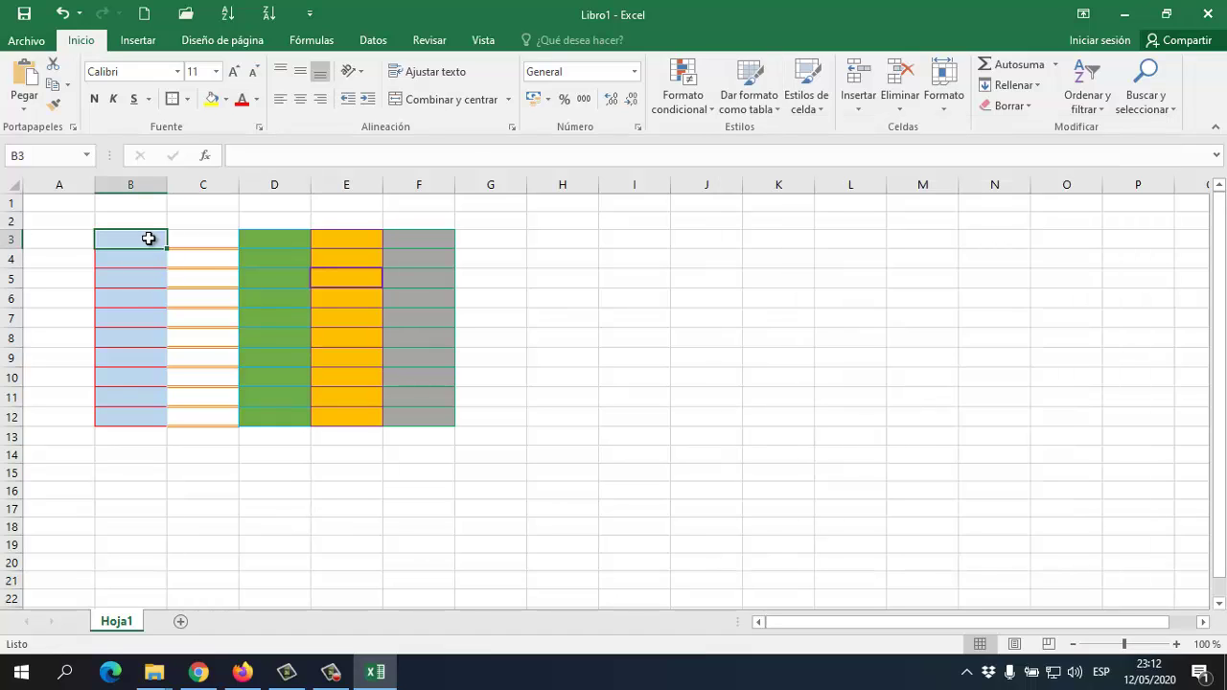
click(806, 102)
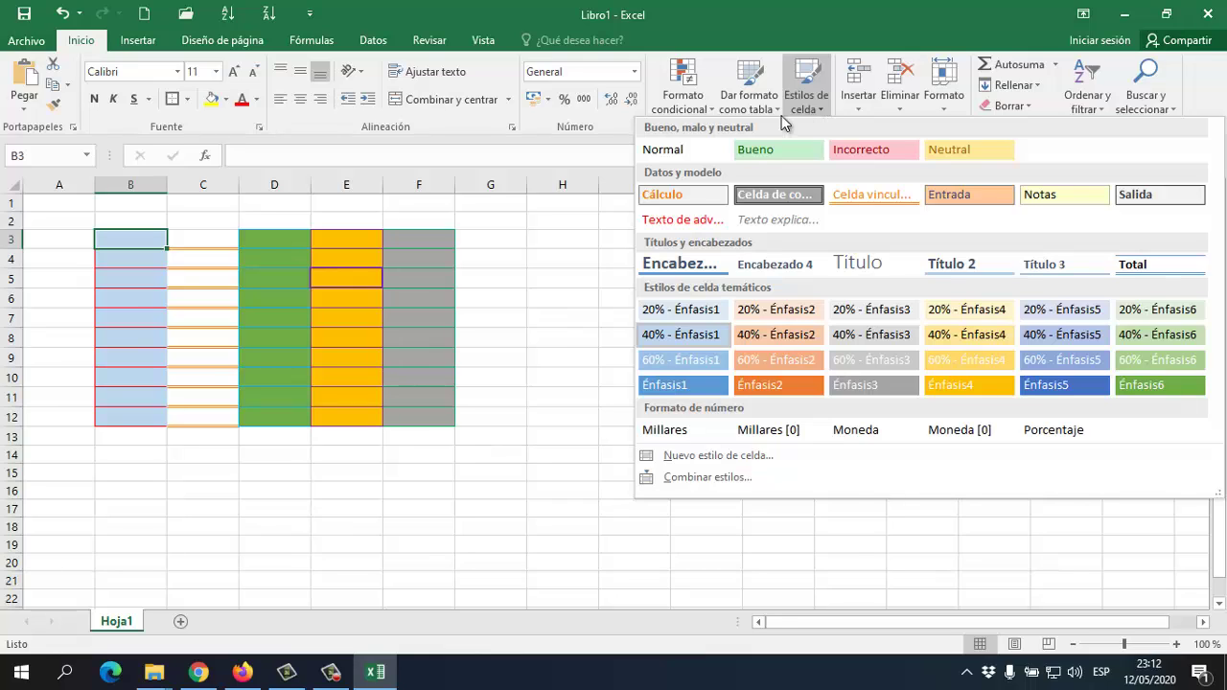
Dismiss the cell styles and select B3:F12, correcting an oversized B3:F13 selection
click(153, 240)
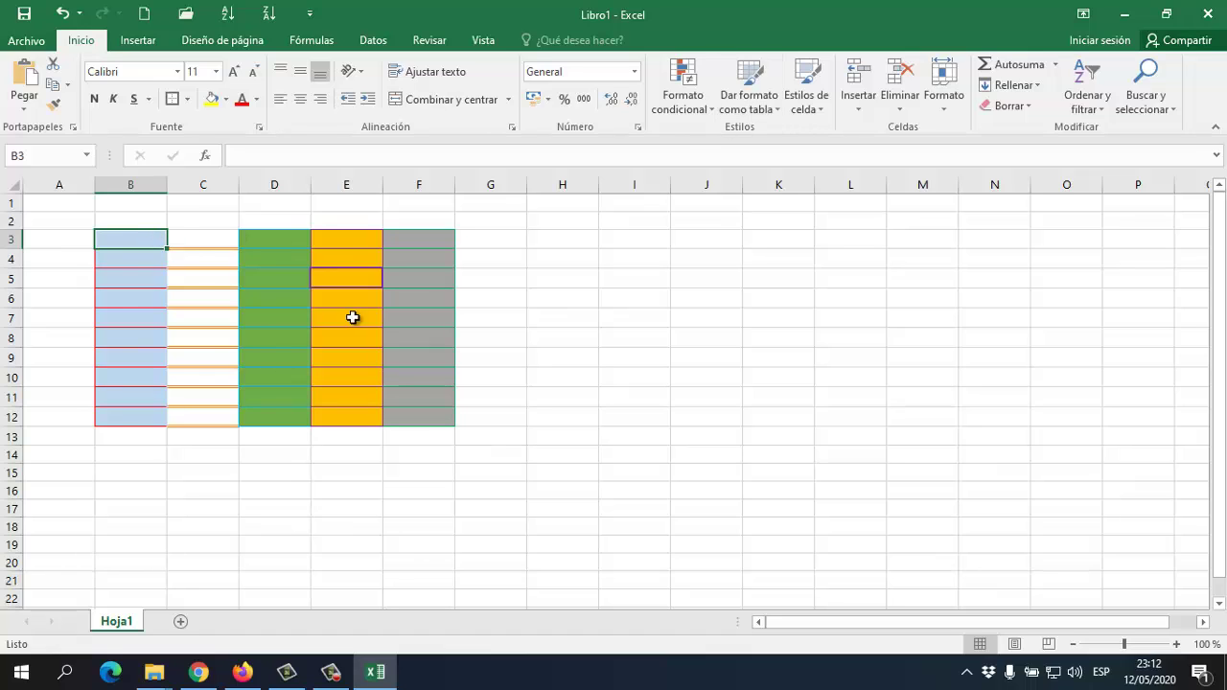
click(230, 322)
drag(145, 240, 422, 435)
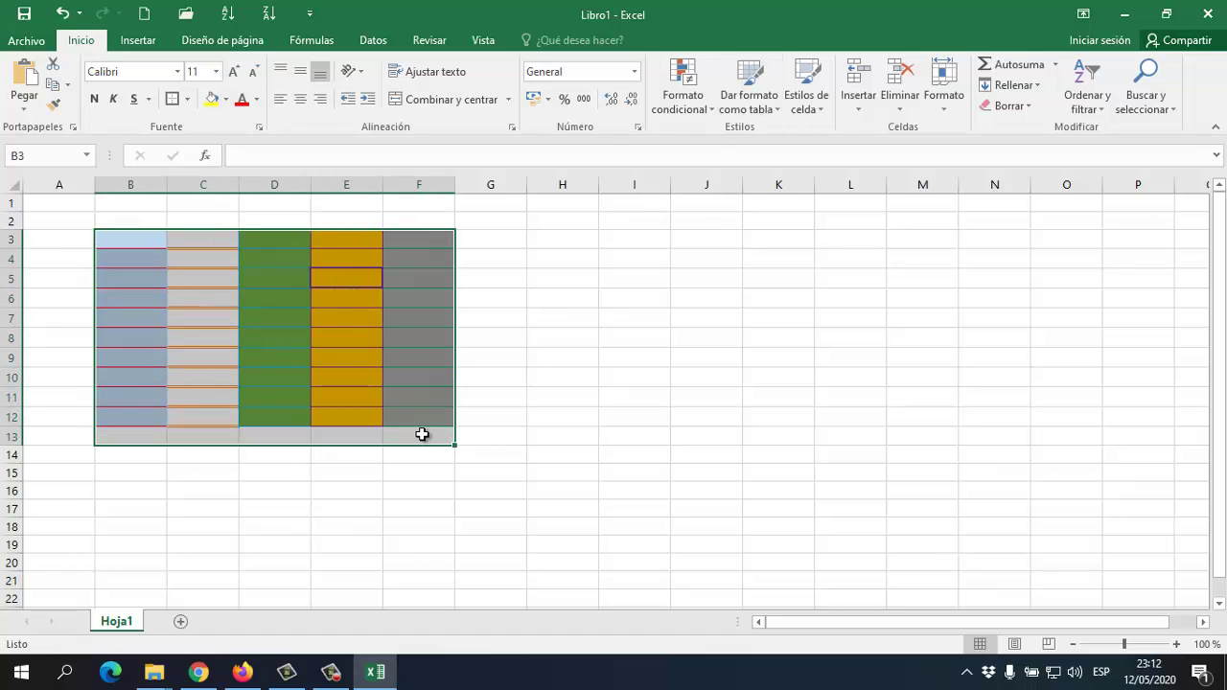
drag(345, 336, 452, 392)
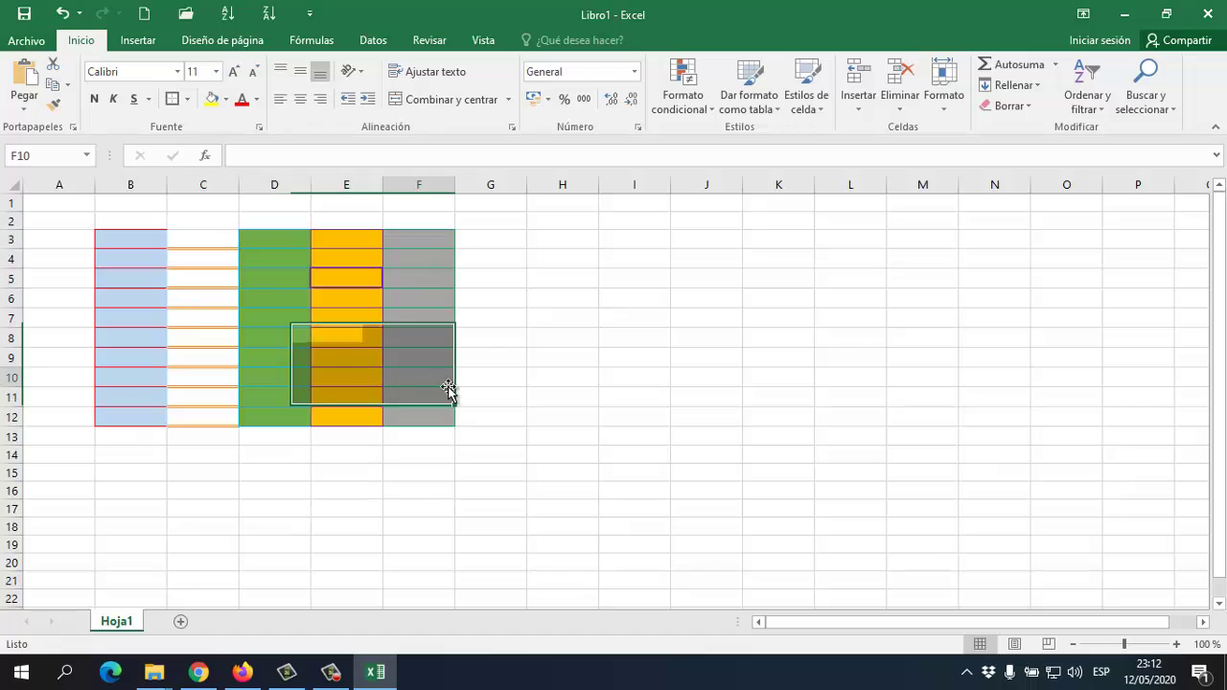
click(451, 387)
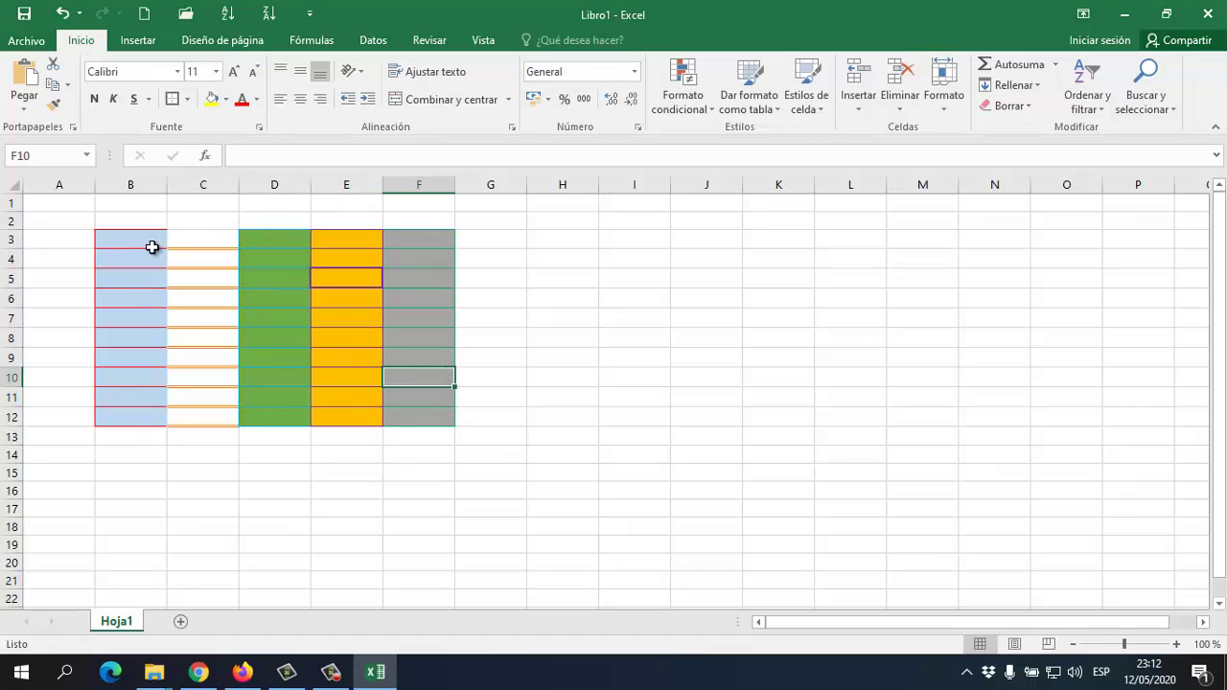
drag(151, 247, 412, 398)
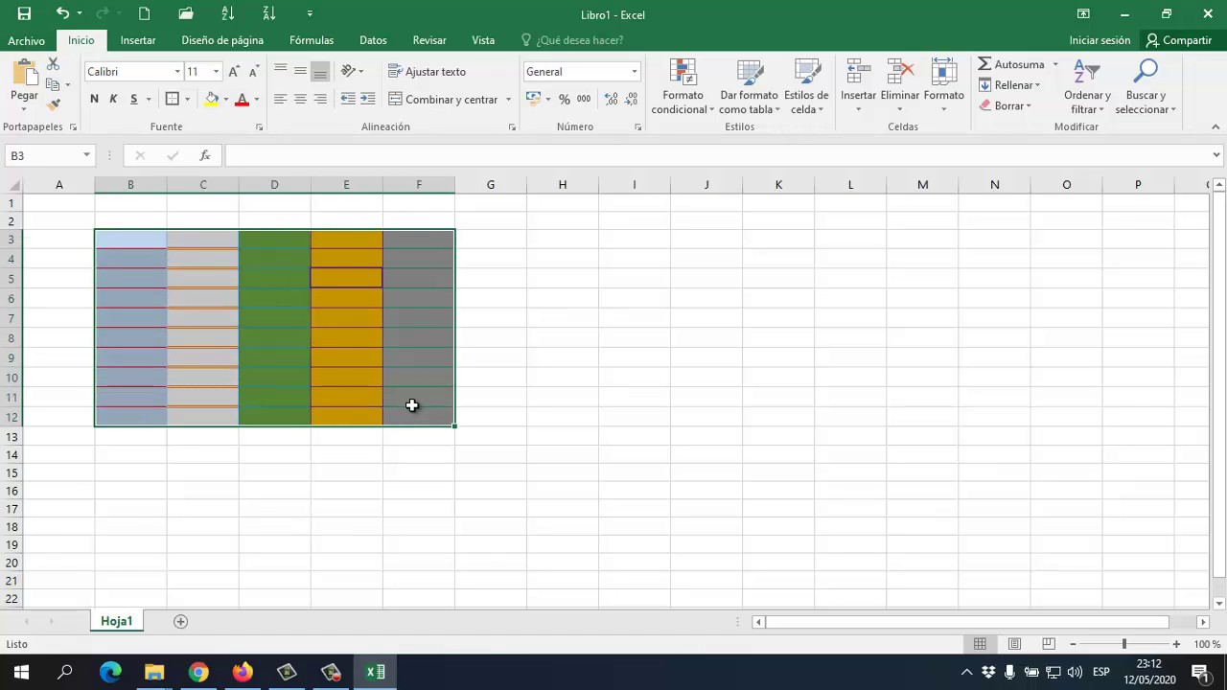
Format B3:F12 as a table with the first Medio style, confirming the range
click(756, 106)
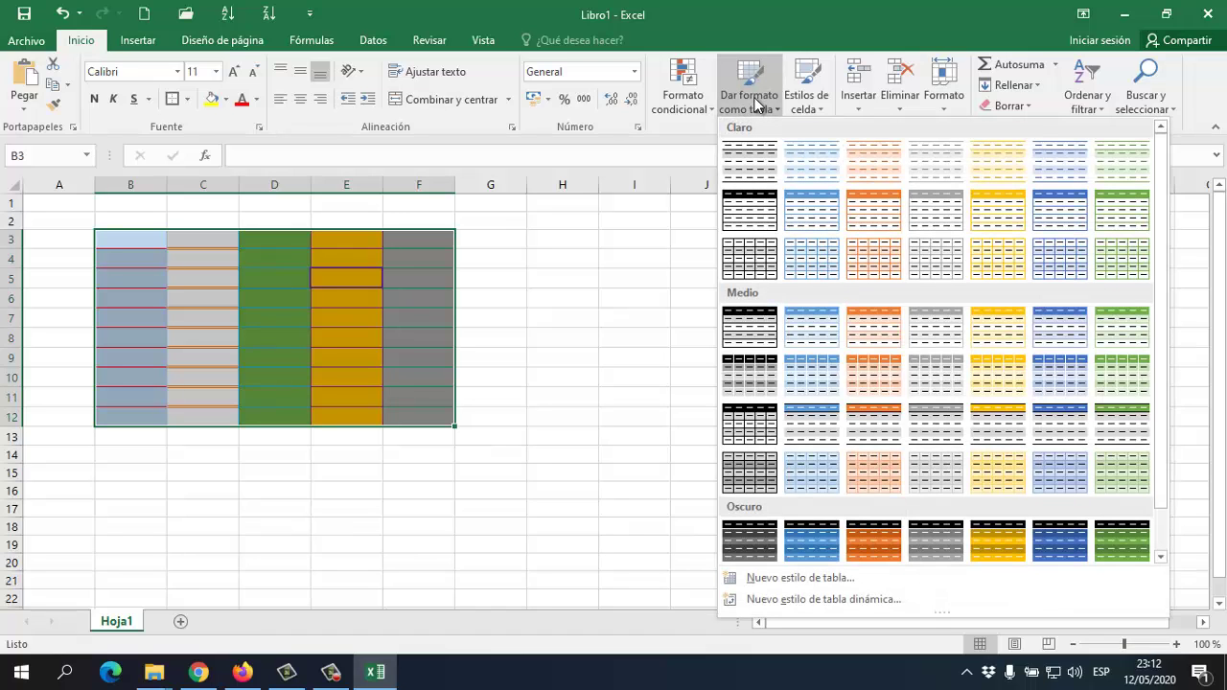
click(749, 323)
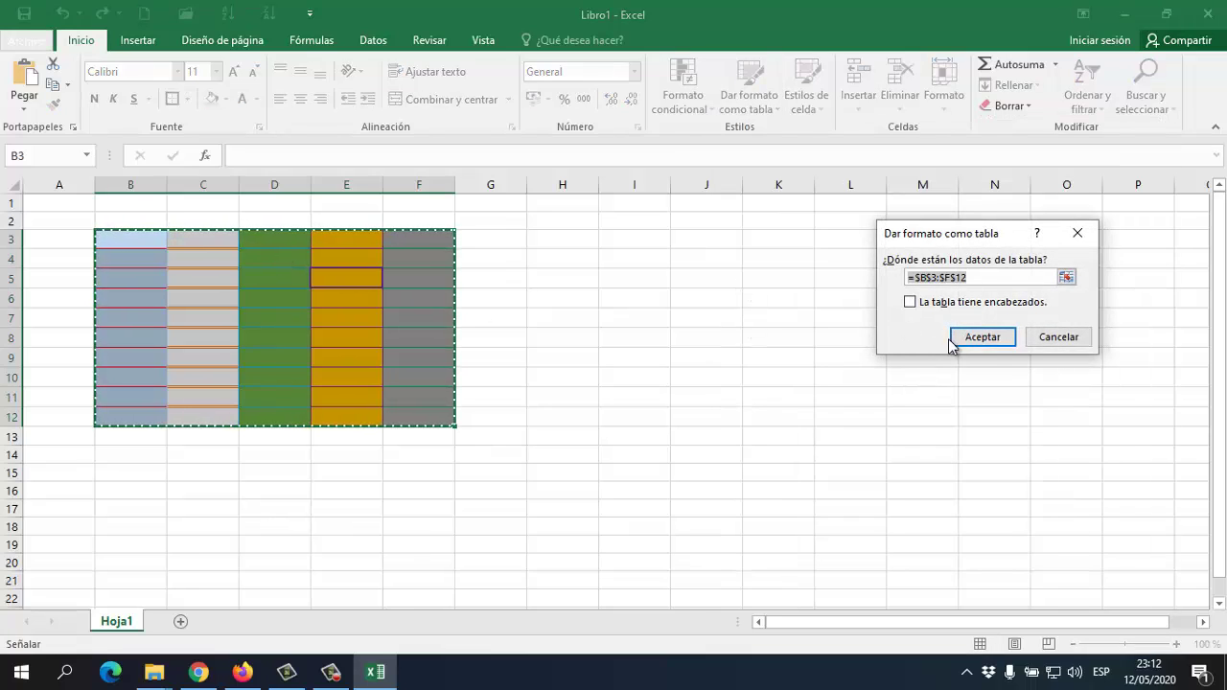
click(987, 335)
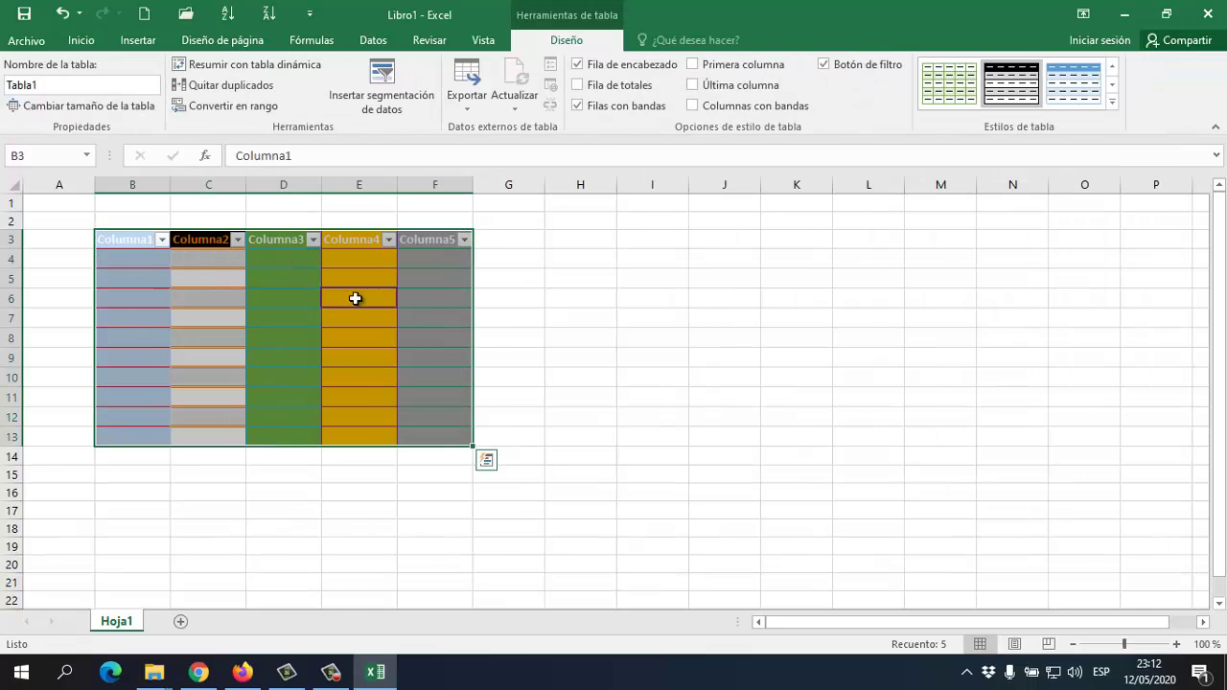
click(346, 298)
Click through cells of the new table to review it
click(266, 315)
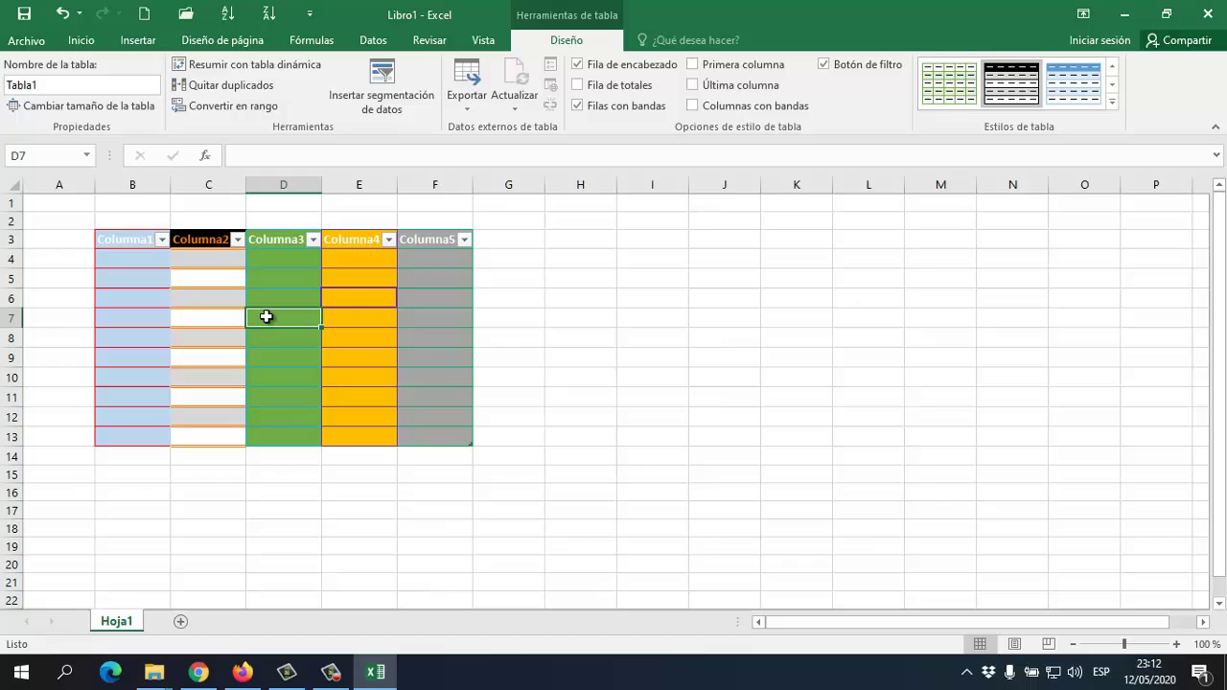
click(207, 309)
click(156, 274)
click(383, 324)
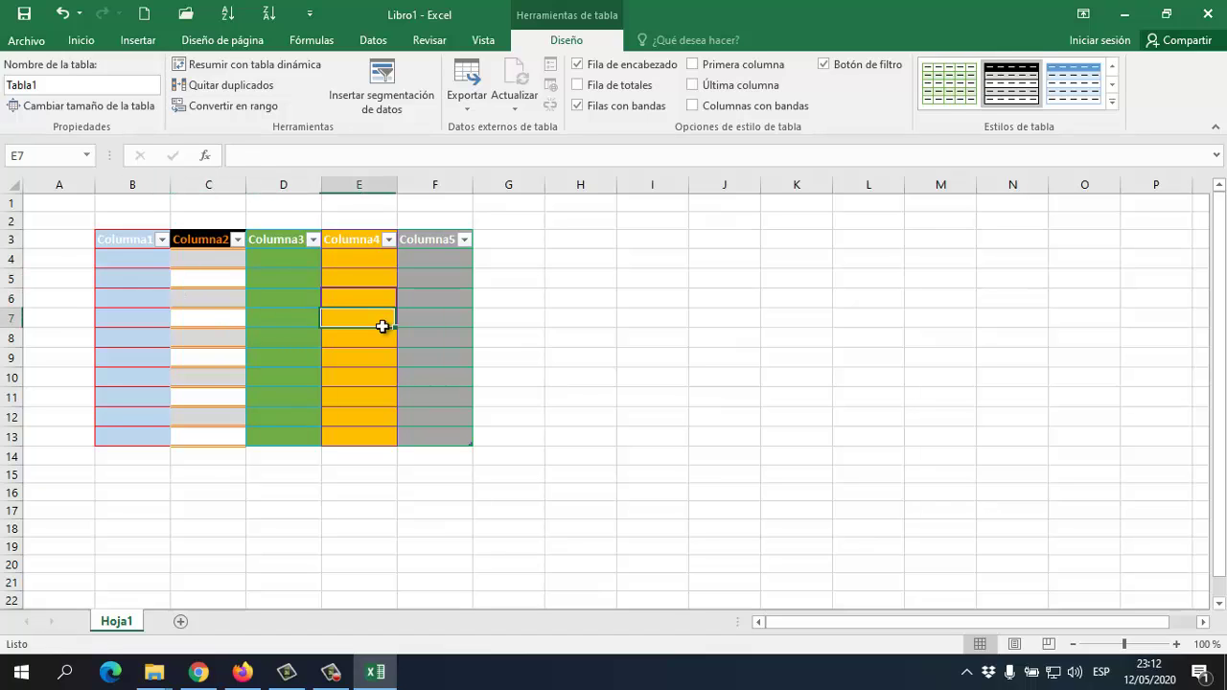
click(419, 345)
click(284, 321)
click(174, 305)
click(156, 282)
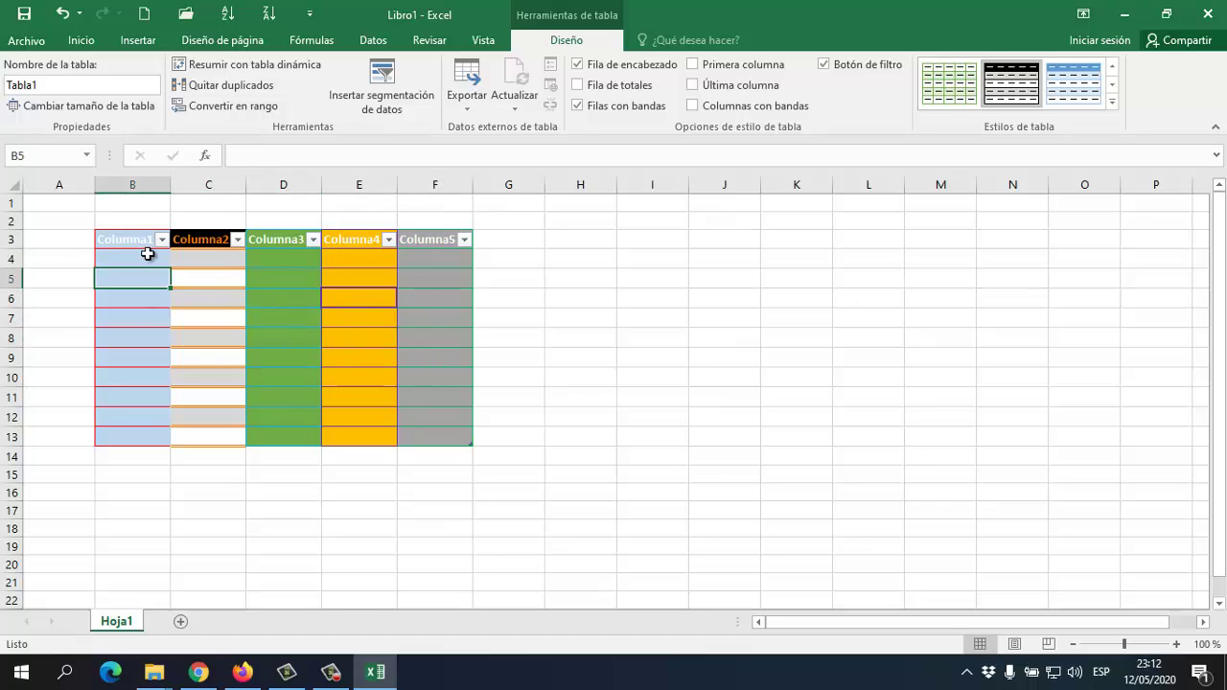
click(151, 257)
click(196, 242)
click(255, 240)
click(372, 238)
click(432, 357)
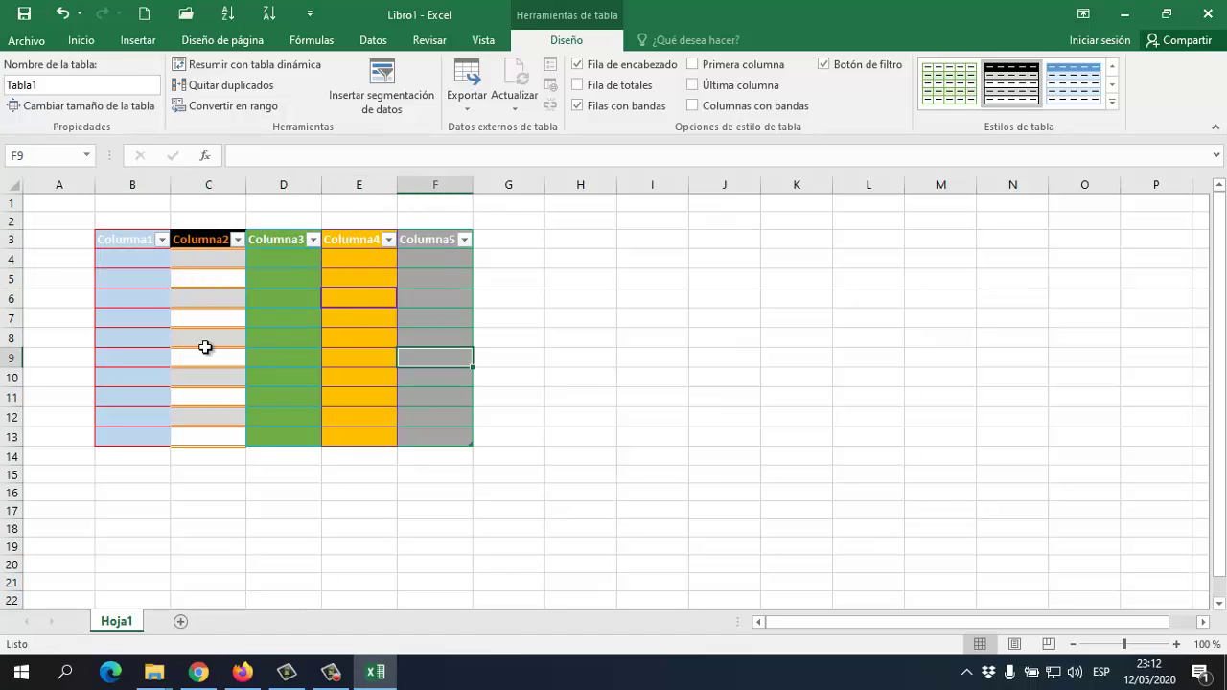
click(205, 338)
Open the Columna1 filter dropdown and close it without changes
click(163, 239)
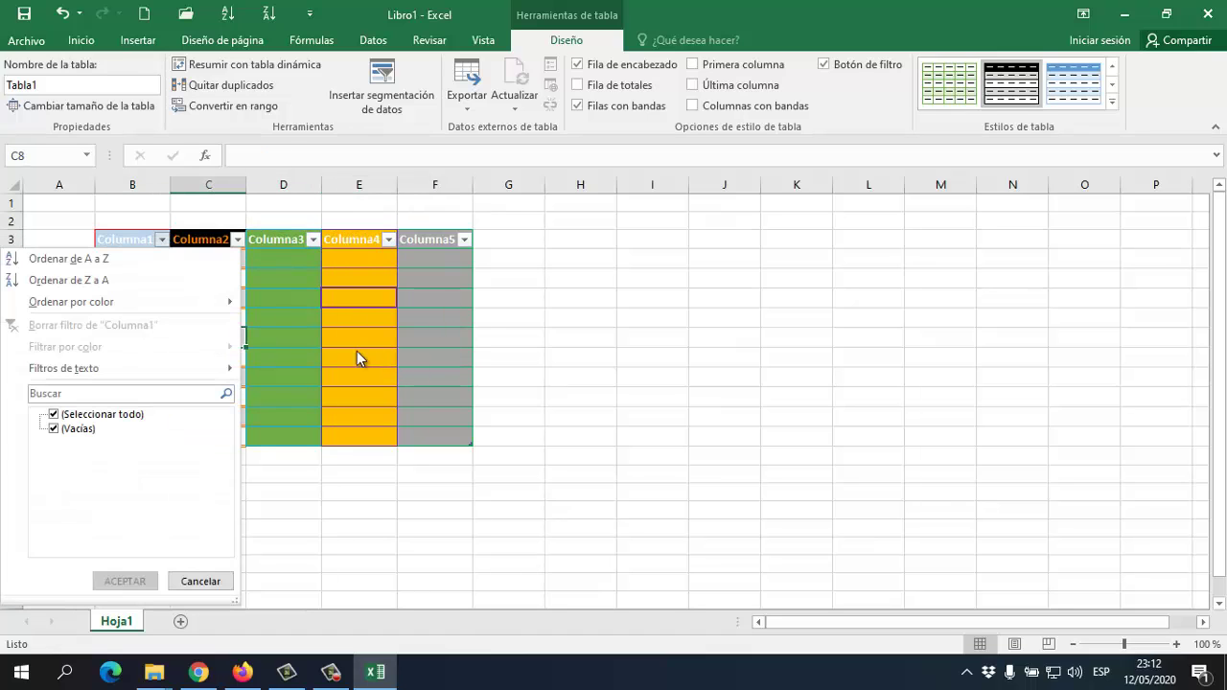
click(389, 353)
click(508, 358)
click(351, 297)
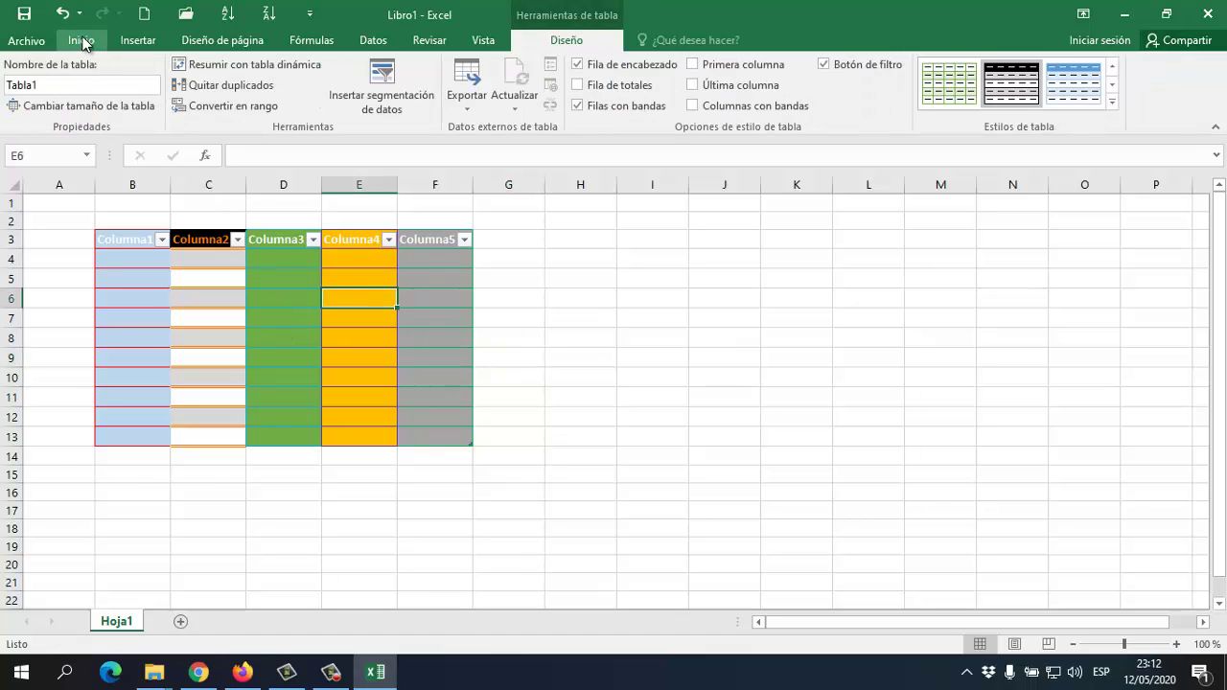
Return to Inicio, open and close the Columna2 filter, and browse table cells
click(81, 40)
click(238, 240)
click(296, 299)
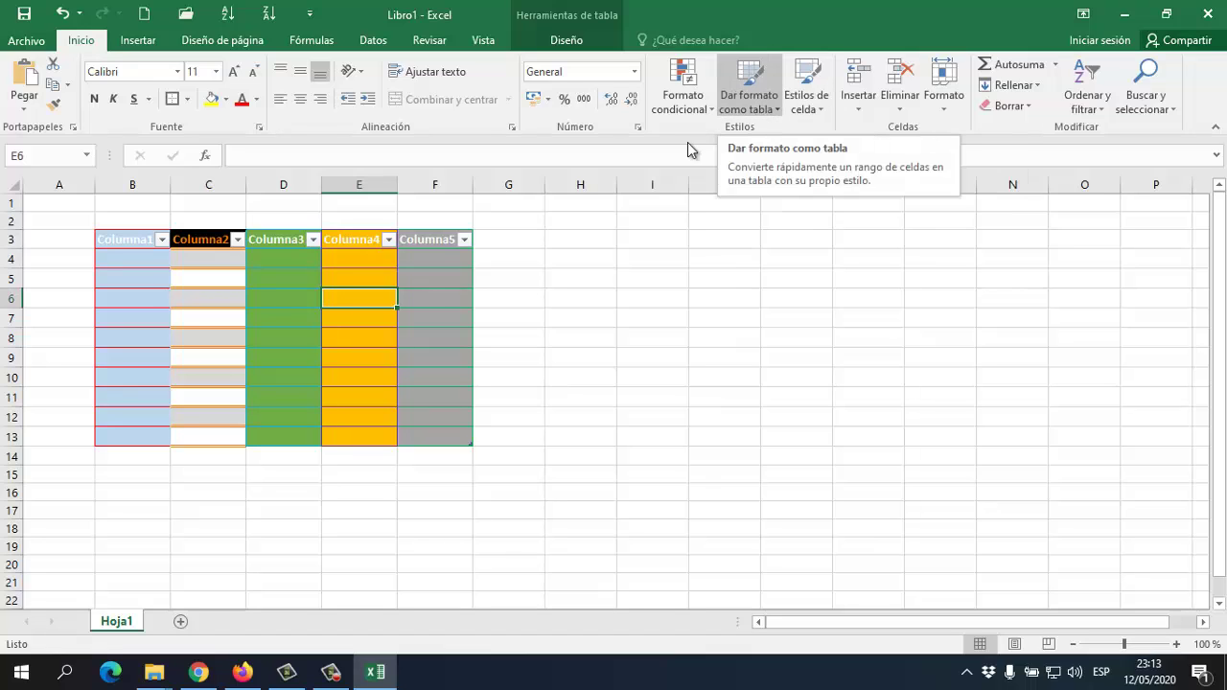
click(406, 331)
click(122, 324)
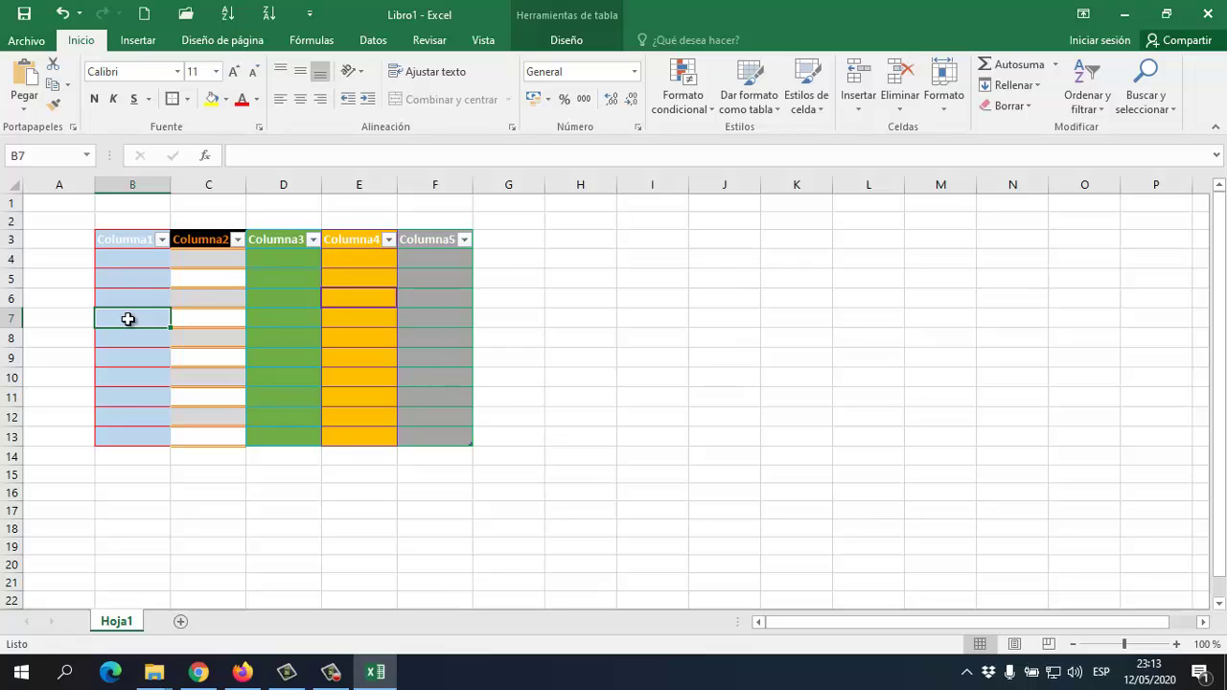
click(391, 343)
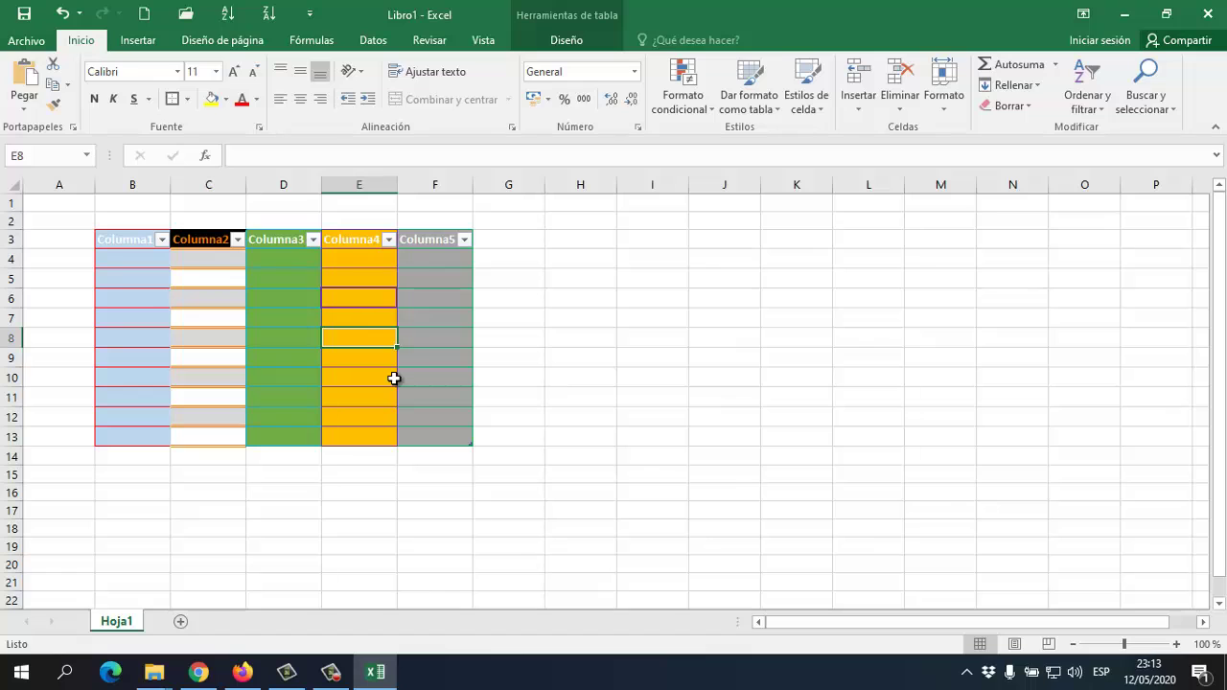
Open the cell styles gallery and close it without applying a style
click(818, 107)
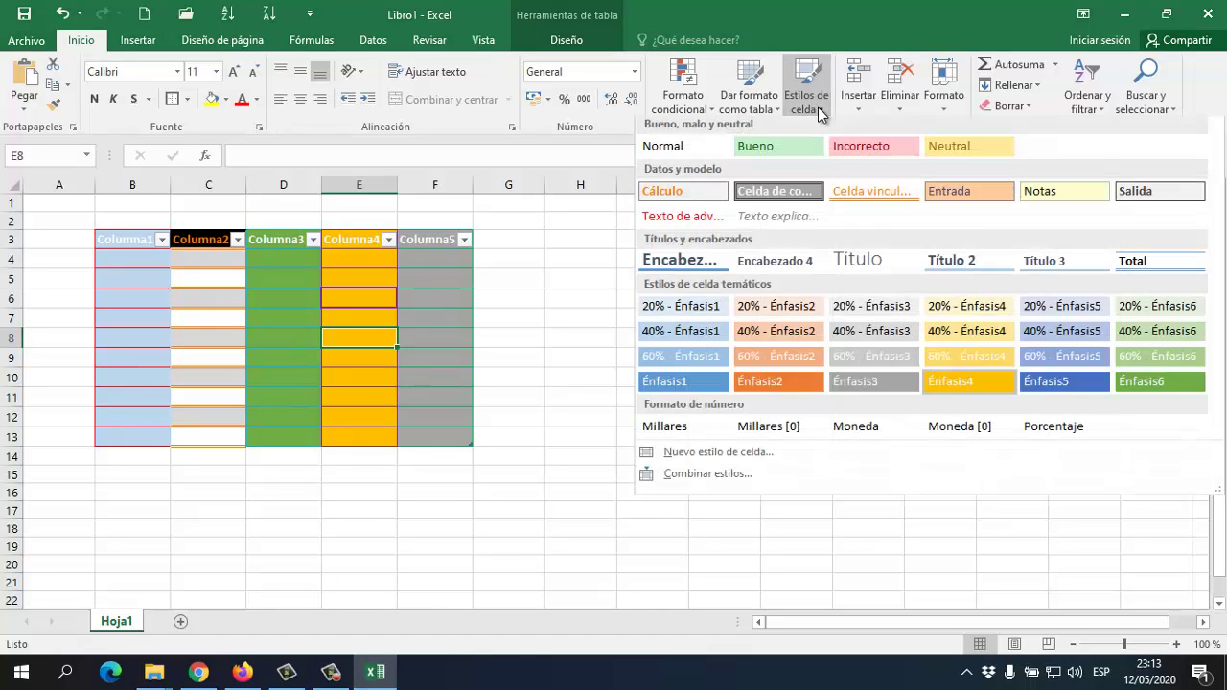
click(364, 316)
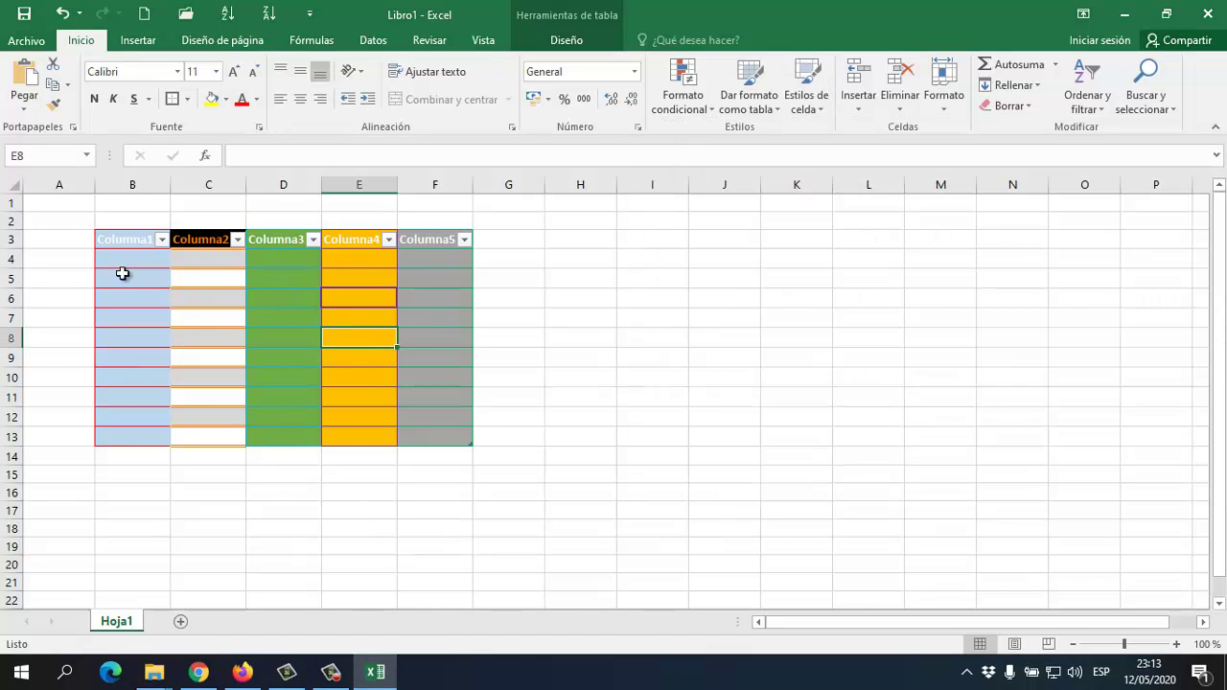
click(120, 274)
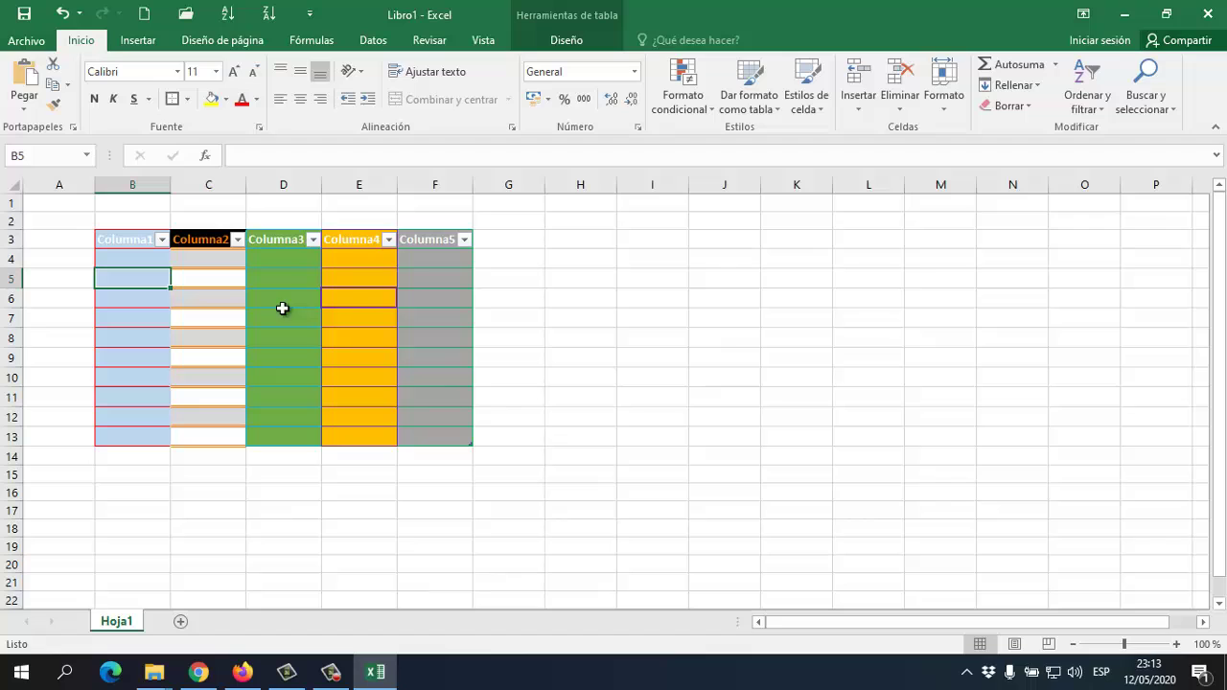
Draw thick purple borders on cells D7 and F8 with the border line style
click(186, 99)
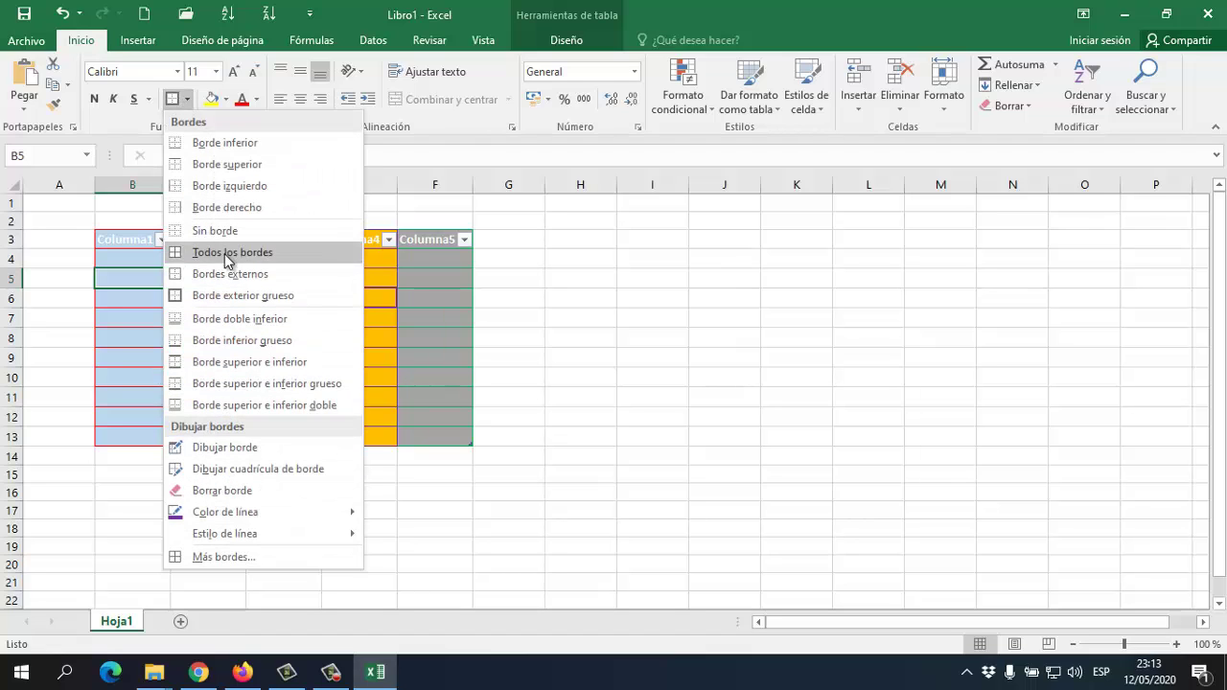
mouse_move(243, 539)
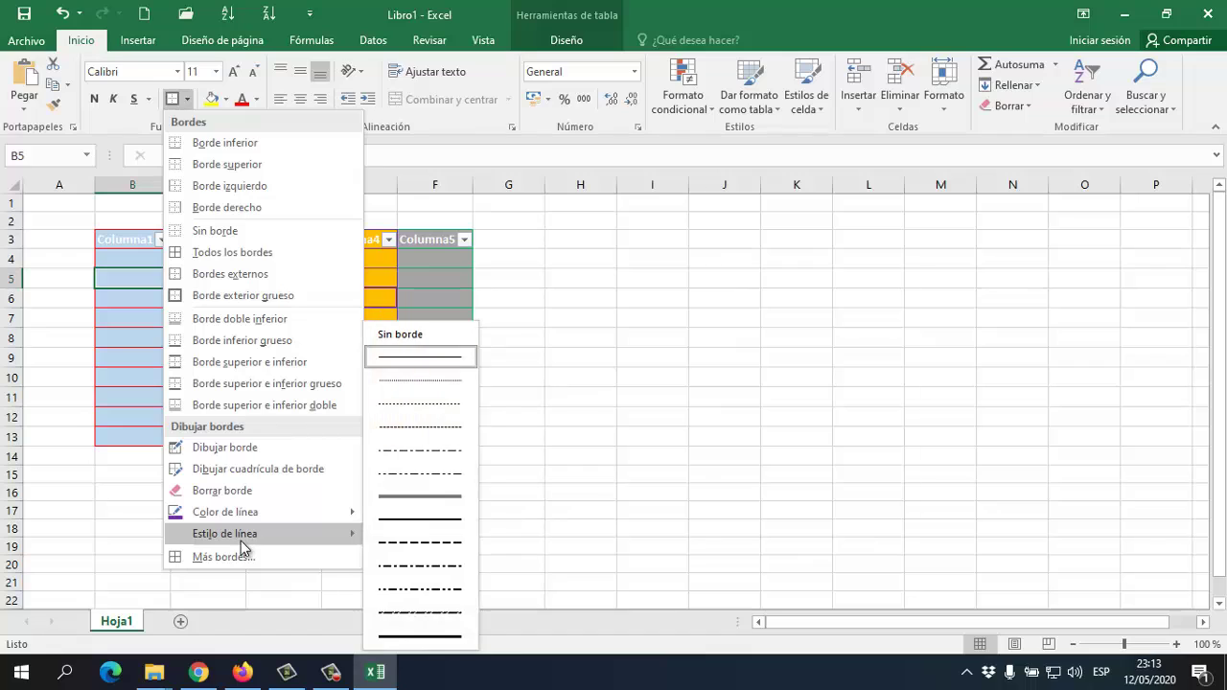
click(438, 495)
click(293, 327)
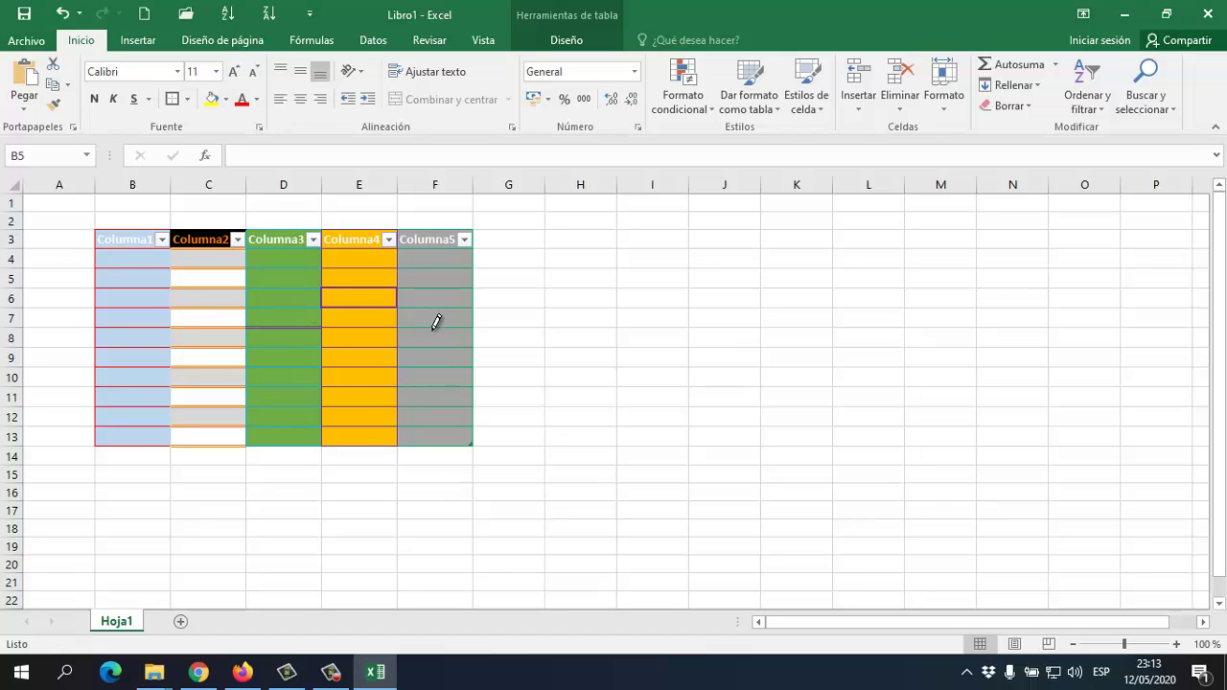
drag(436, 323, 428, 333)
key(Escape)
Apply Todos los bordes to the whole table B3:F13
mouse_move(145, 242)
mouse_down()
mouse_move(329, 317)
mouse_move(427, 419)
mouse_move(428, 436)
mouse_up()
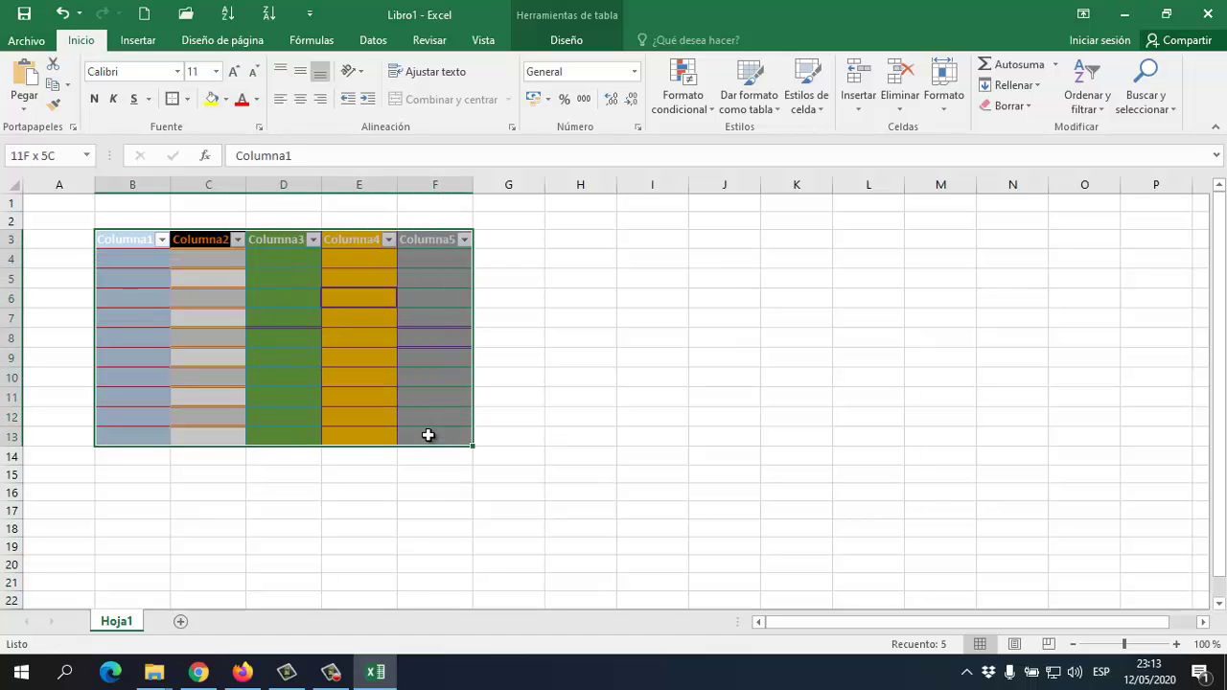
click(187, 99)
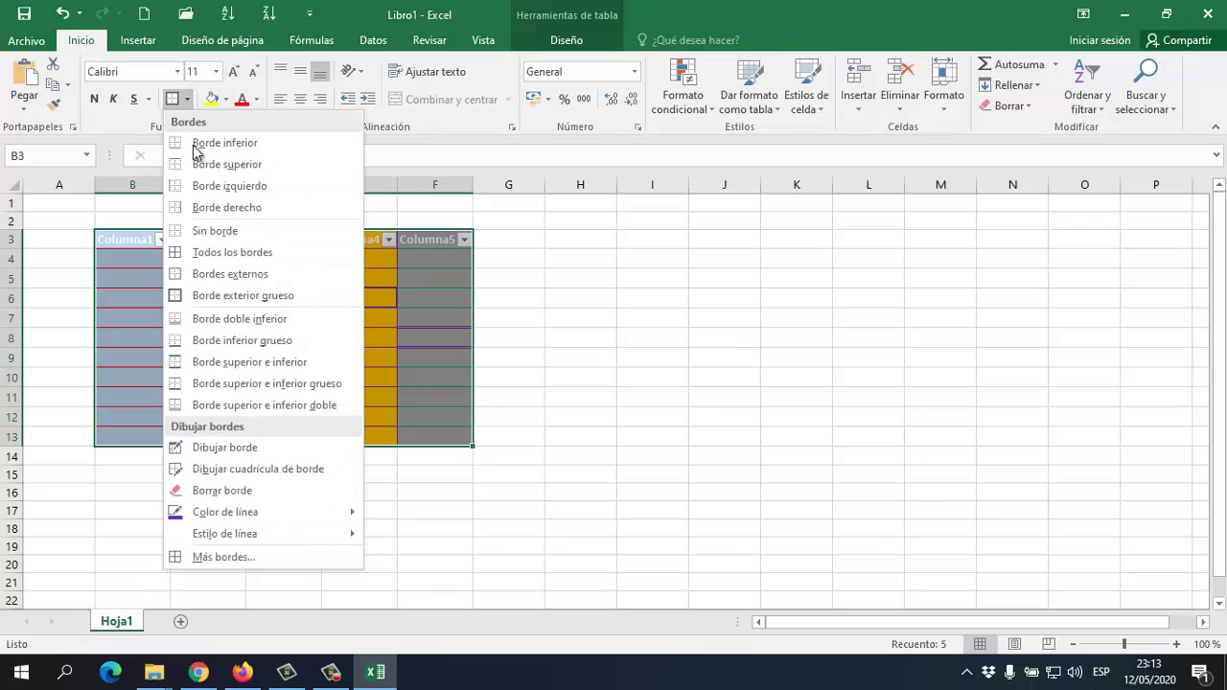
click(219, 252)
click(479, 317)
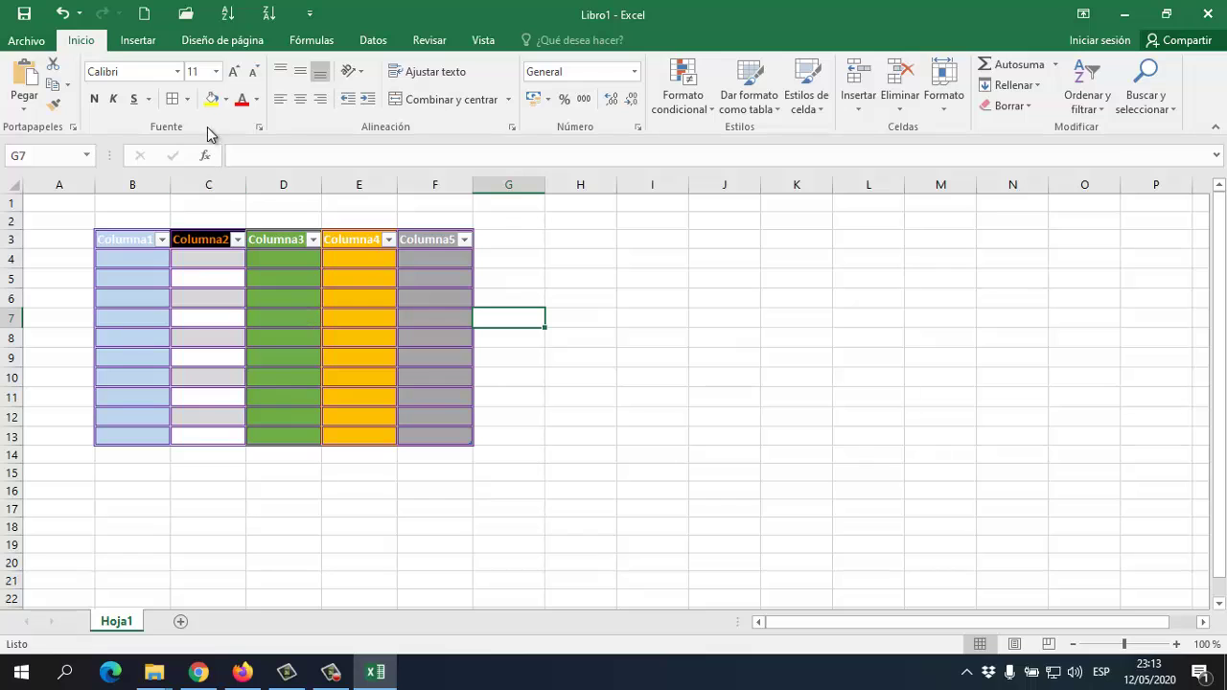
click(189, 99)
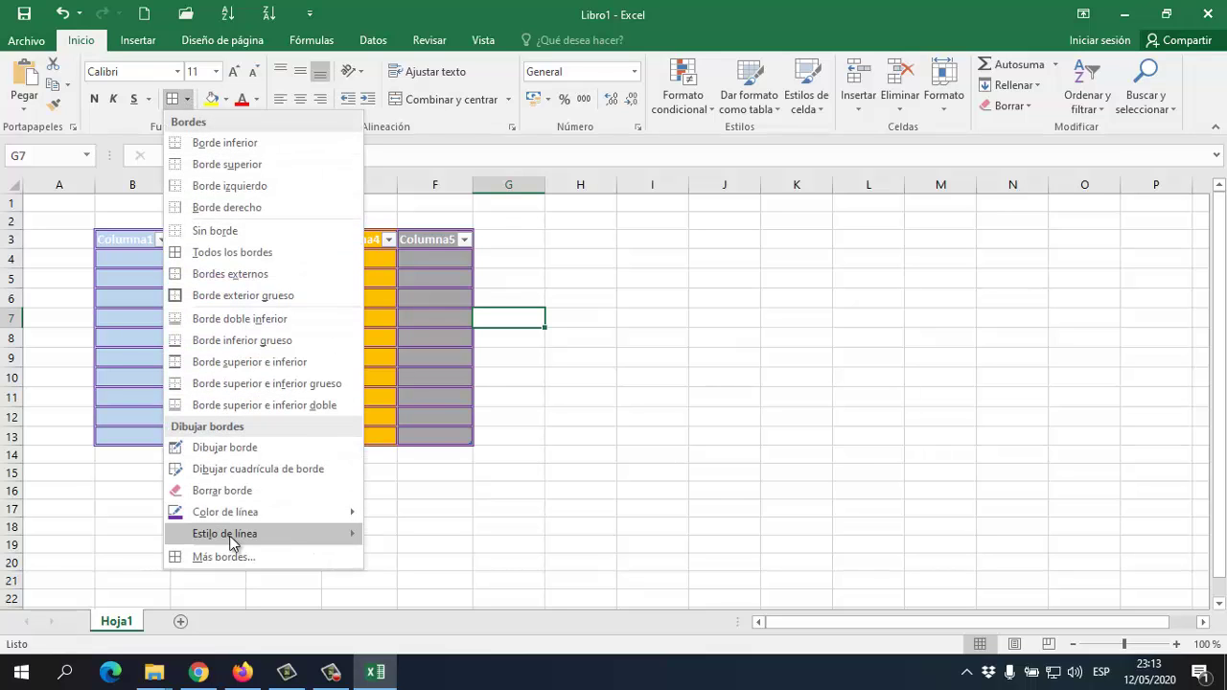
mouse_move(247, 540)
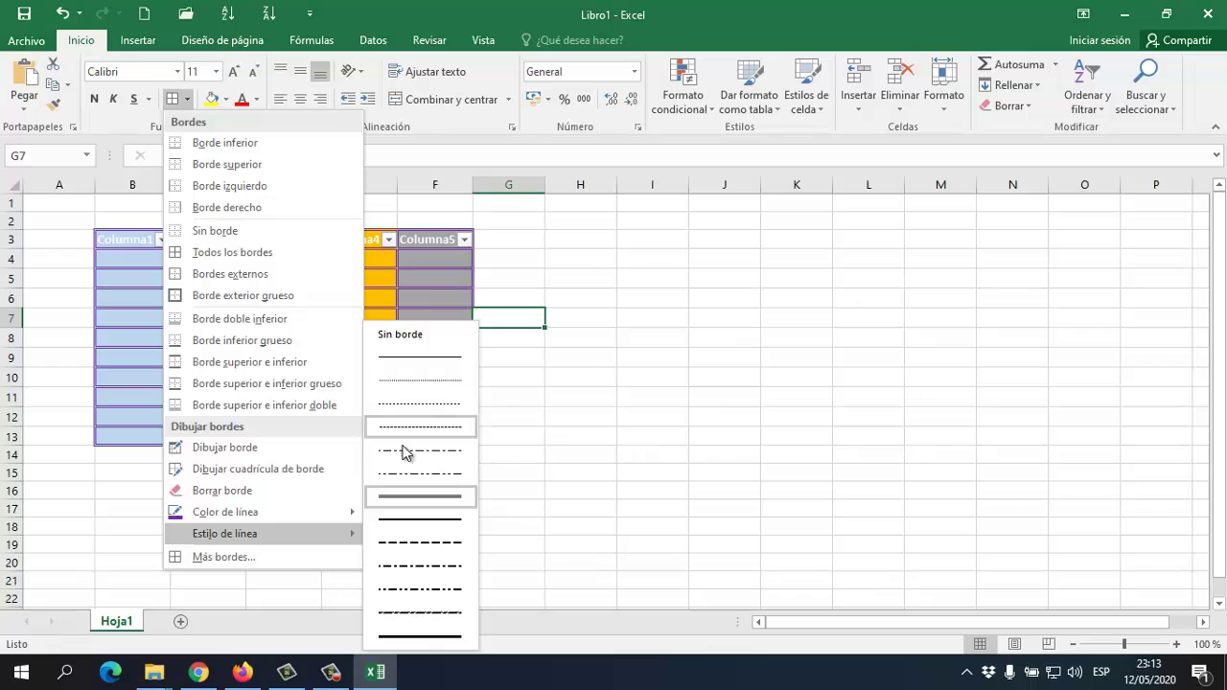
mouse_move(277, 511)
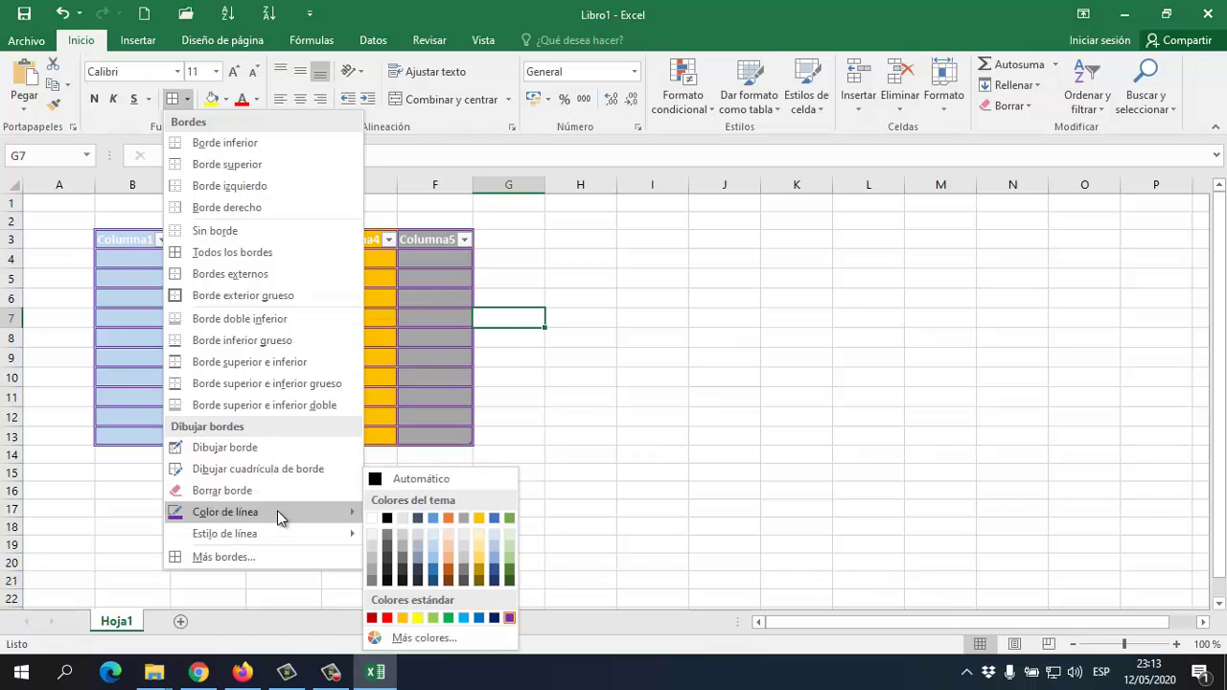
click(593, 305)
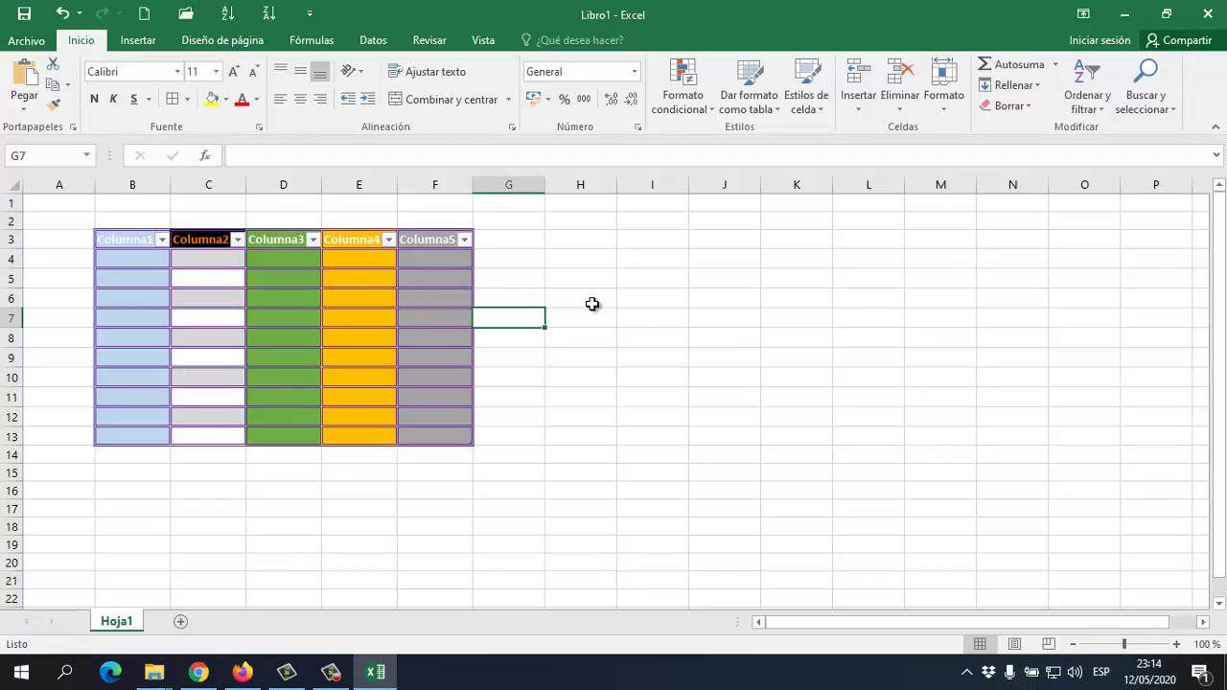
click(238, 285)
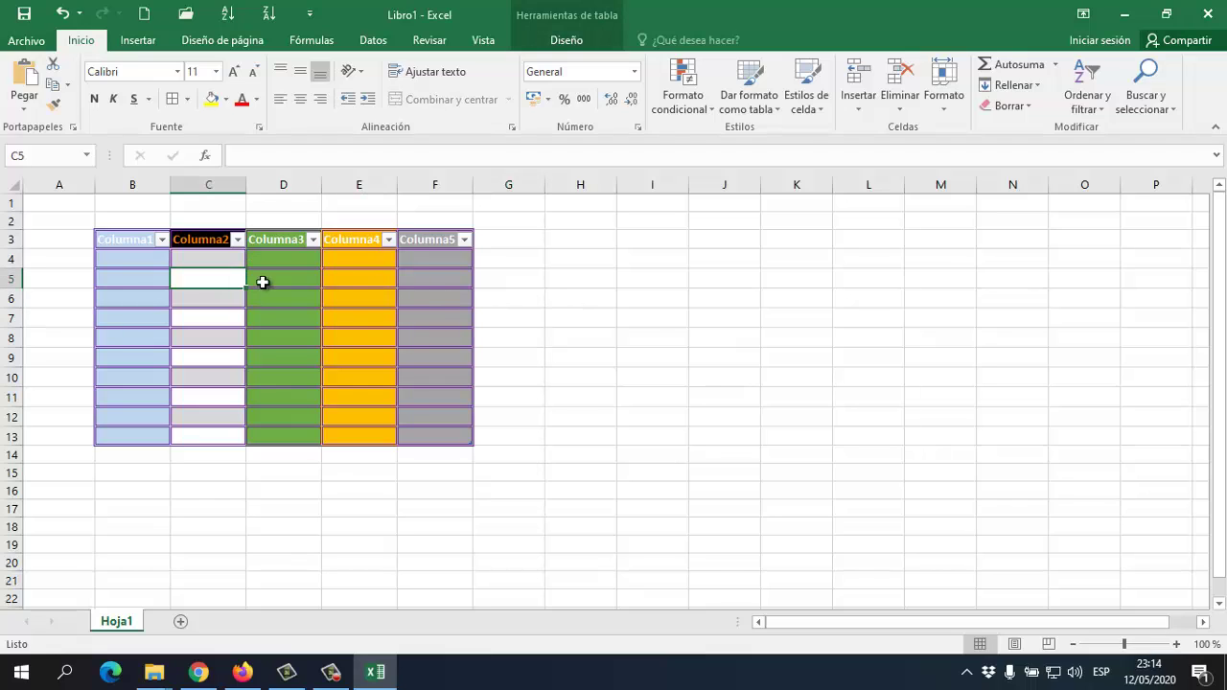
click(398, 333)
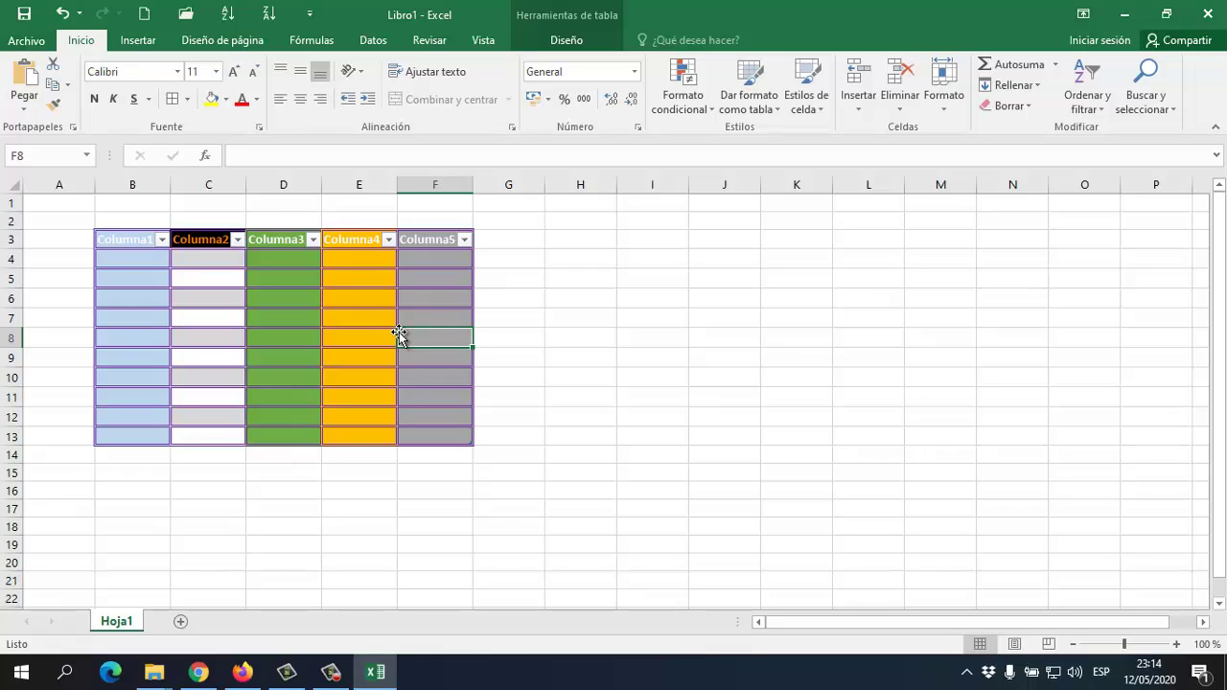
Apply the 40% - Énfasis2 cell style to the table body B4:F13
click(804, 96)
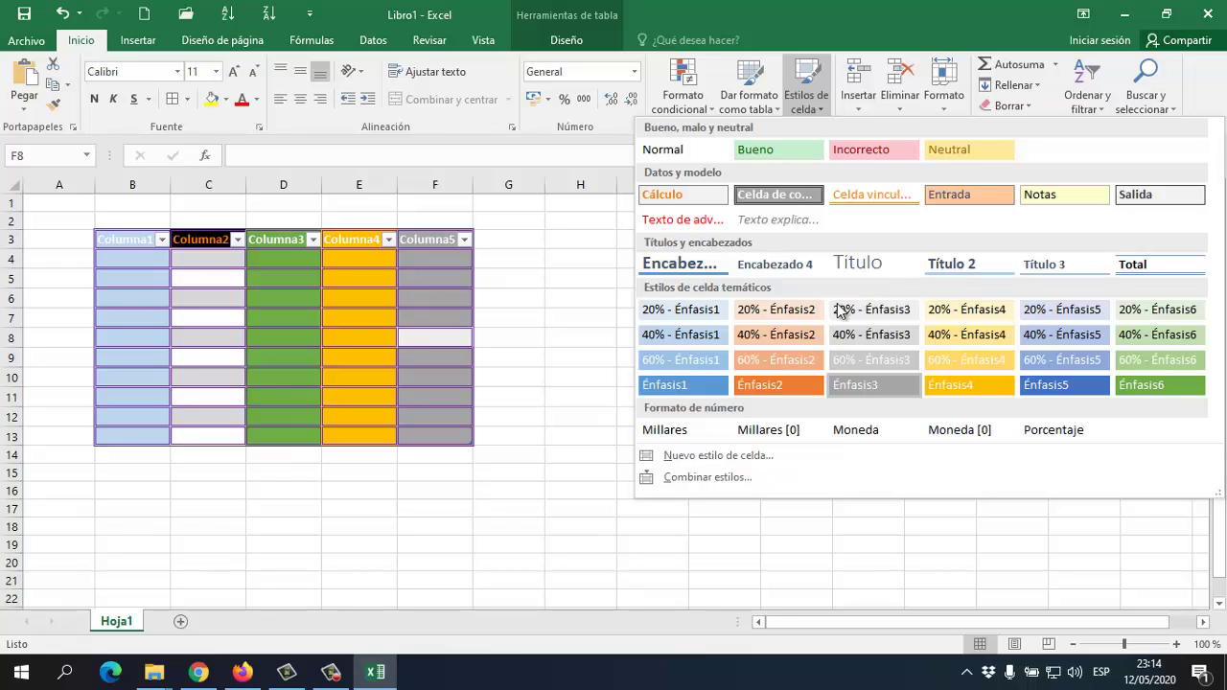
click(215, 310)
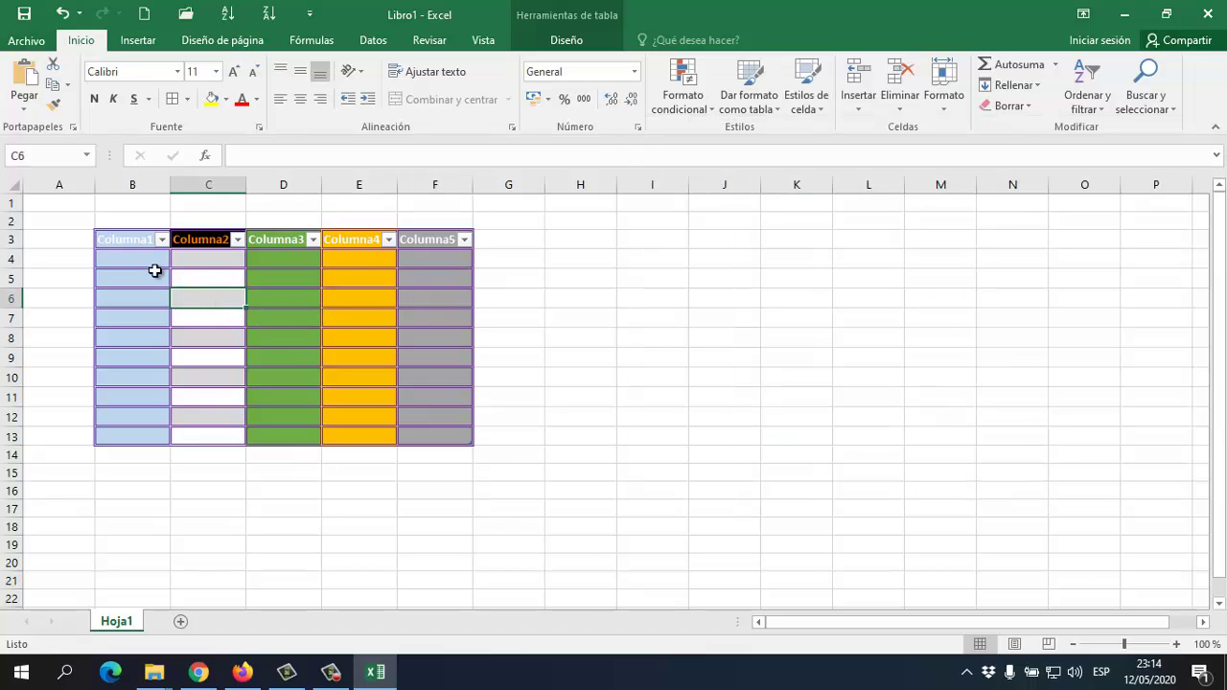
drag(156, 264, 455, 436)
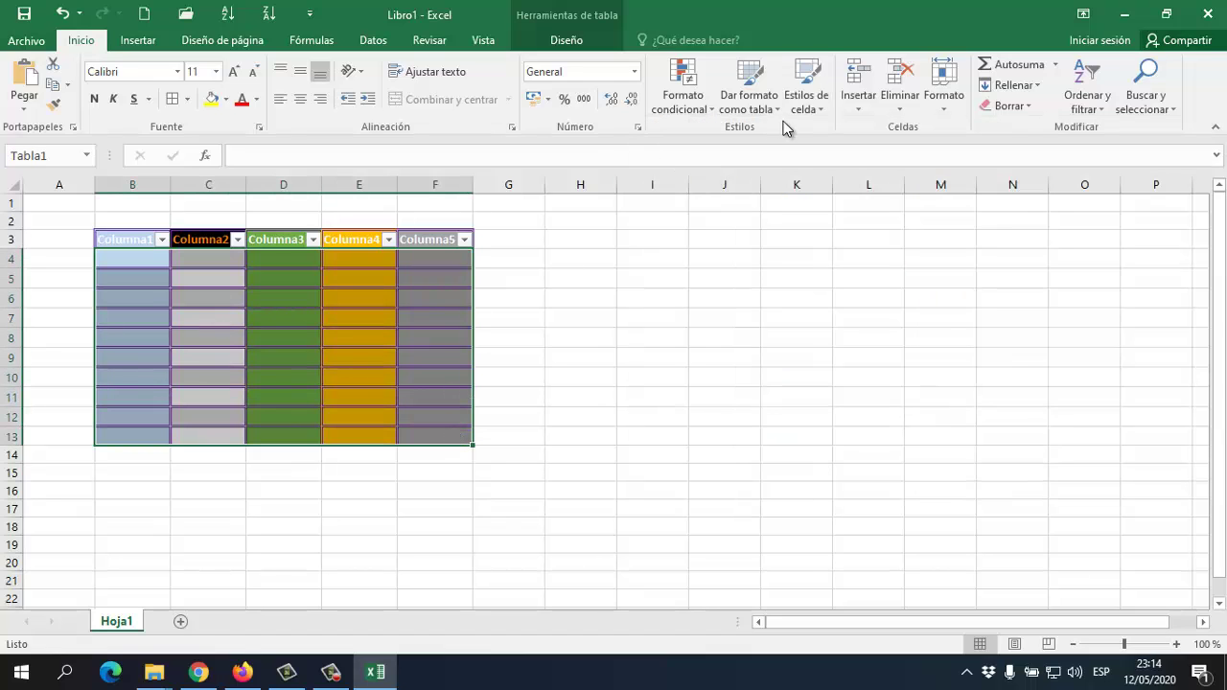
click(806, 88)
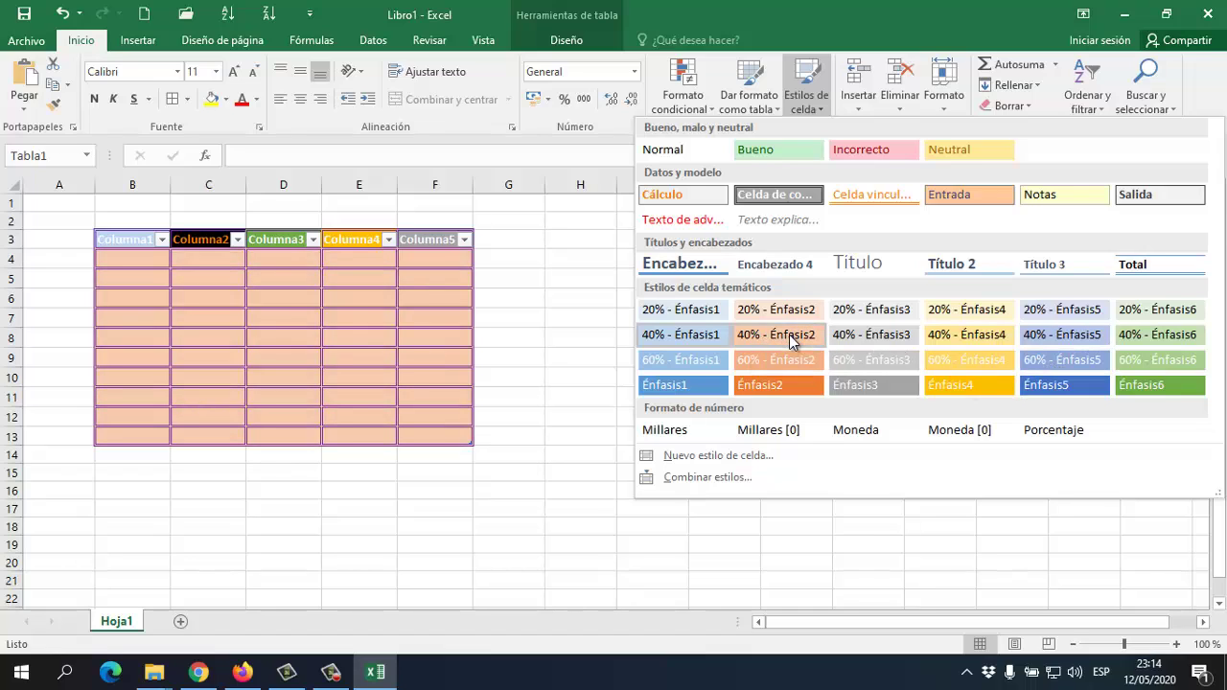
click(792, 342)
click(145, 260)
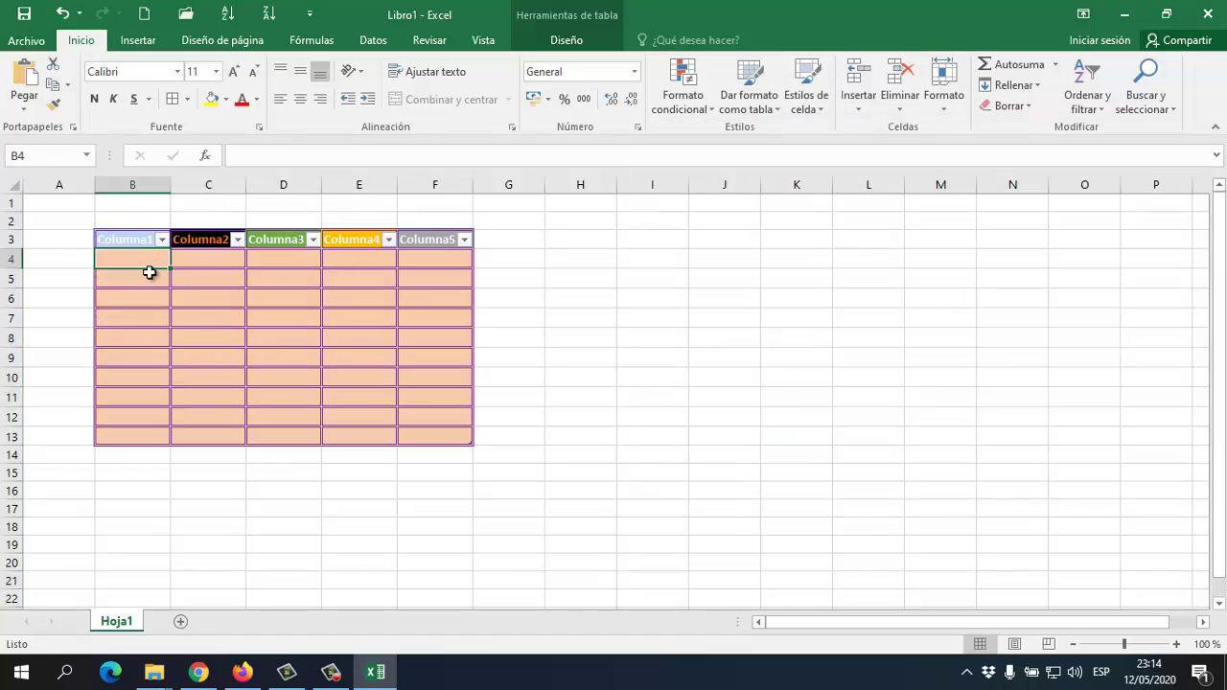
Enter '2do sec' in B6 and a person's first name in C6
click(153, 293)
text(2do)
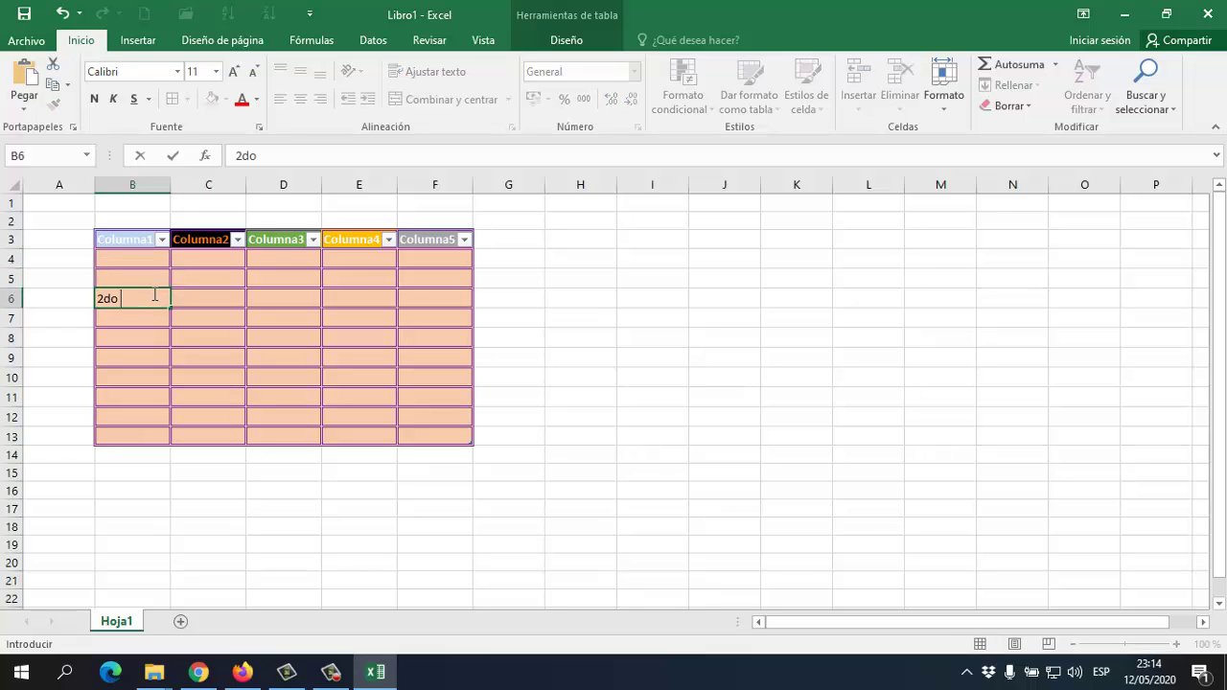
text( sec)
key(Tab)
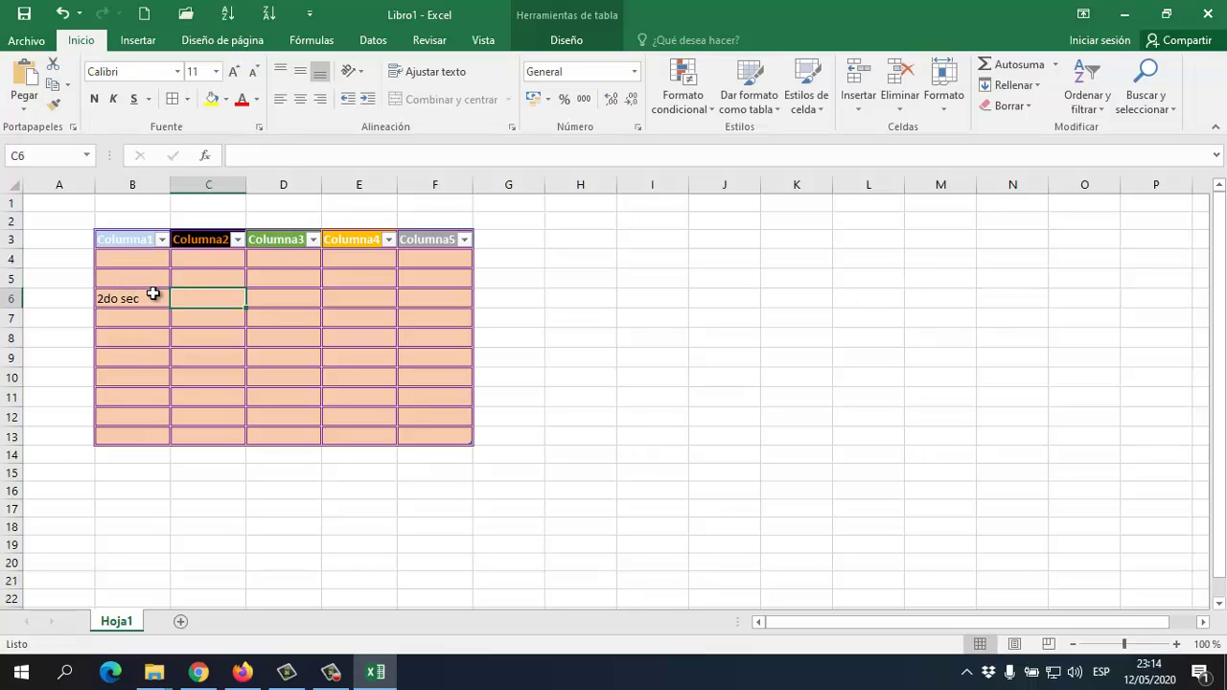
text(be)
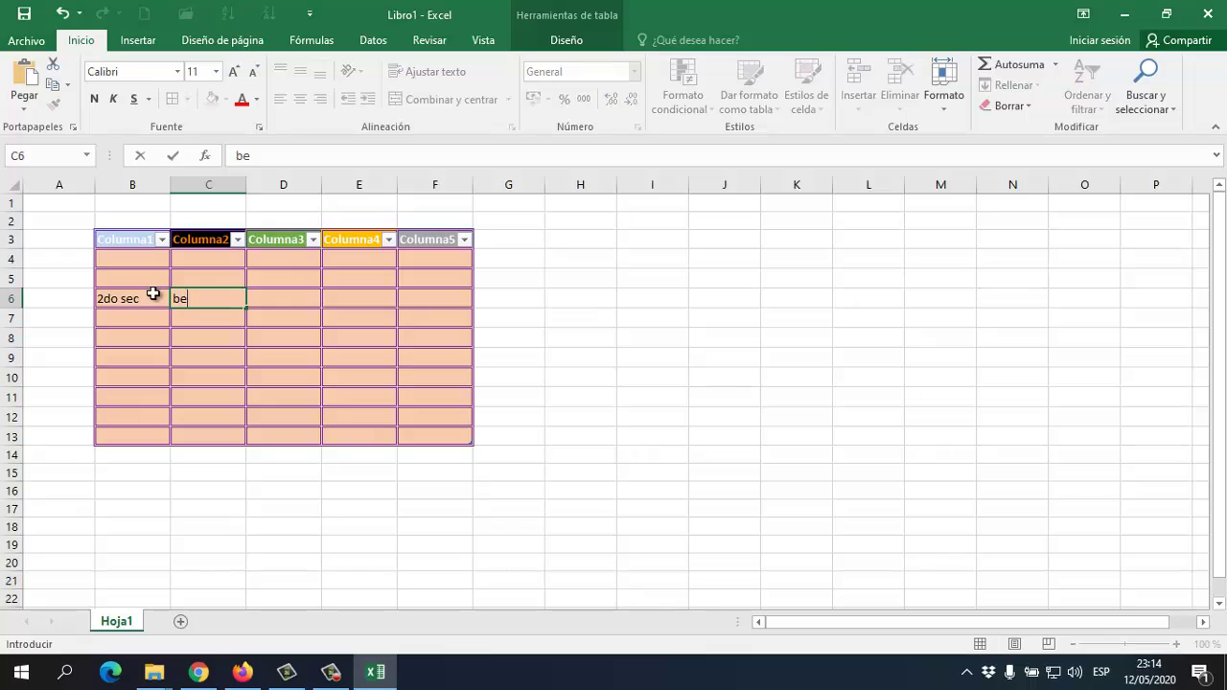
text(njamin)
key(Tab)
Type a name into each of D6, E6 and F6, fixing a typo in F6
text(samira)
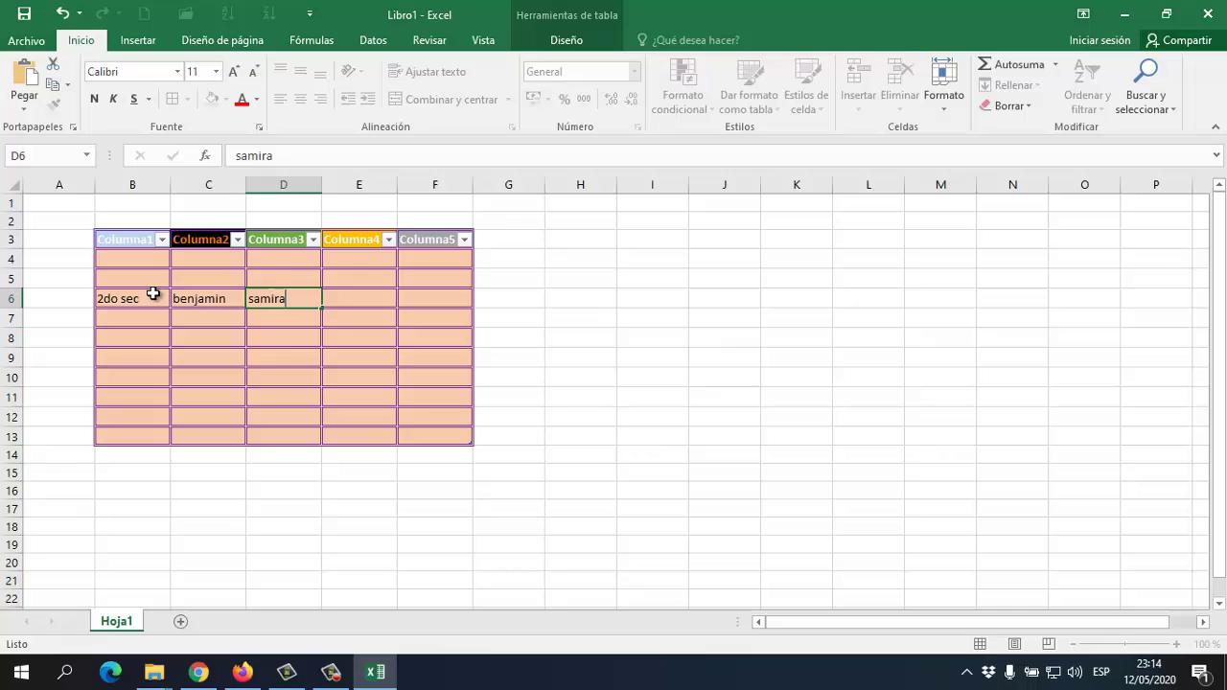
key(Tab)
text(enr)
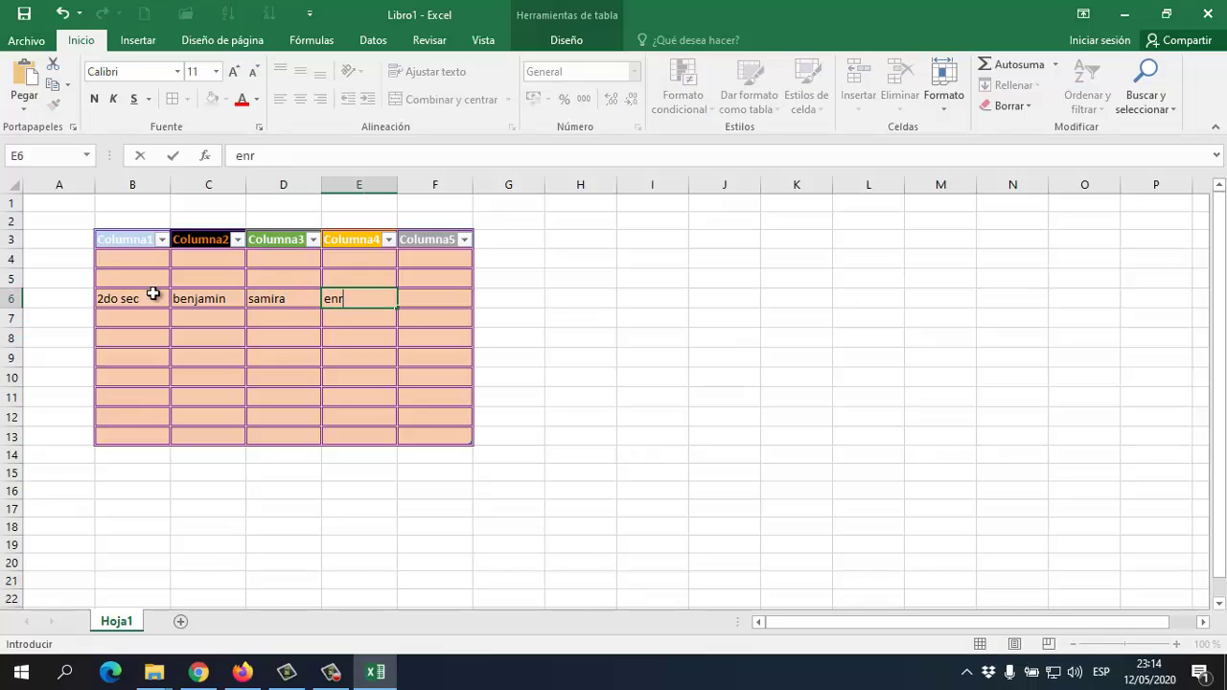
text(rique)
key(Tab)
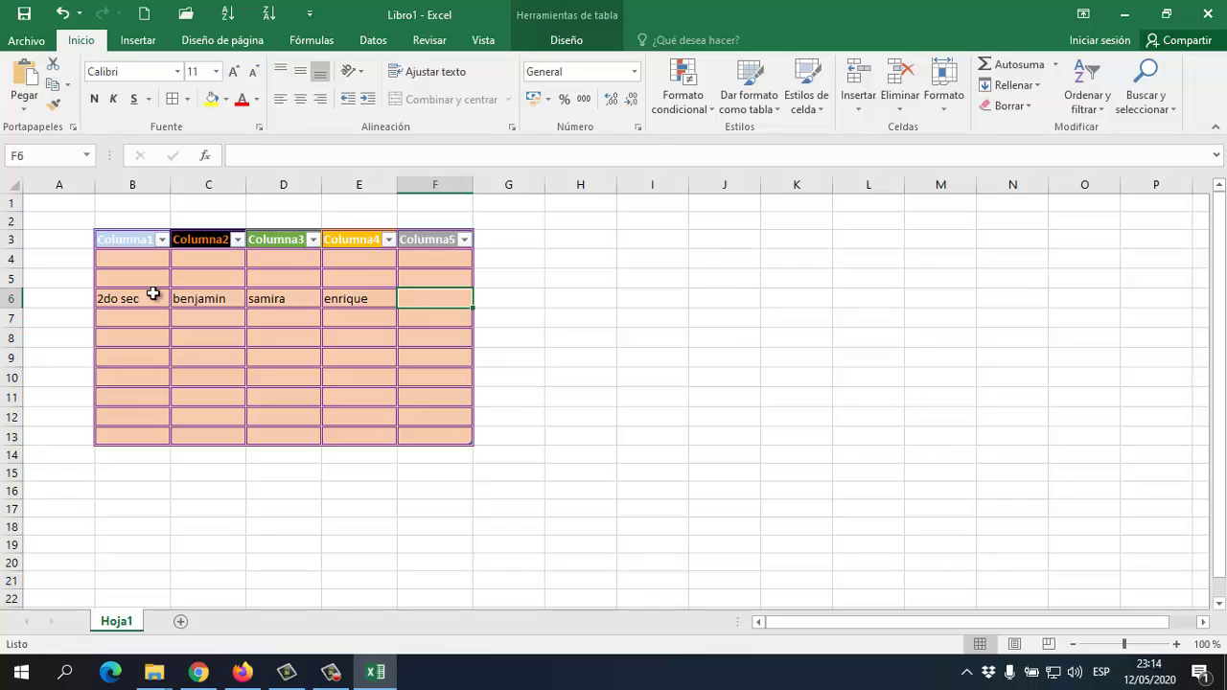
text(pie)
key(BackSpace)
text(ov)
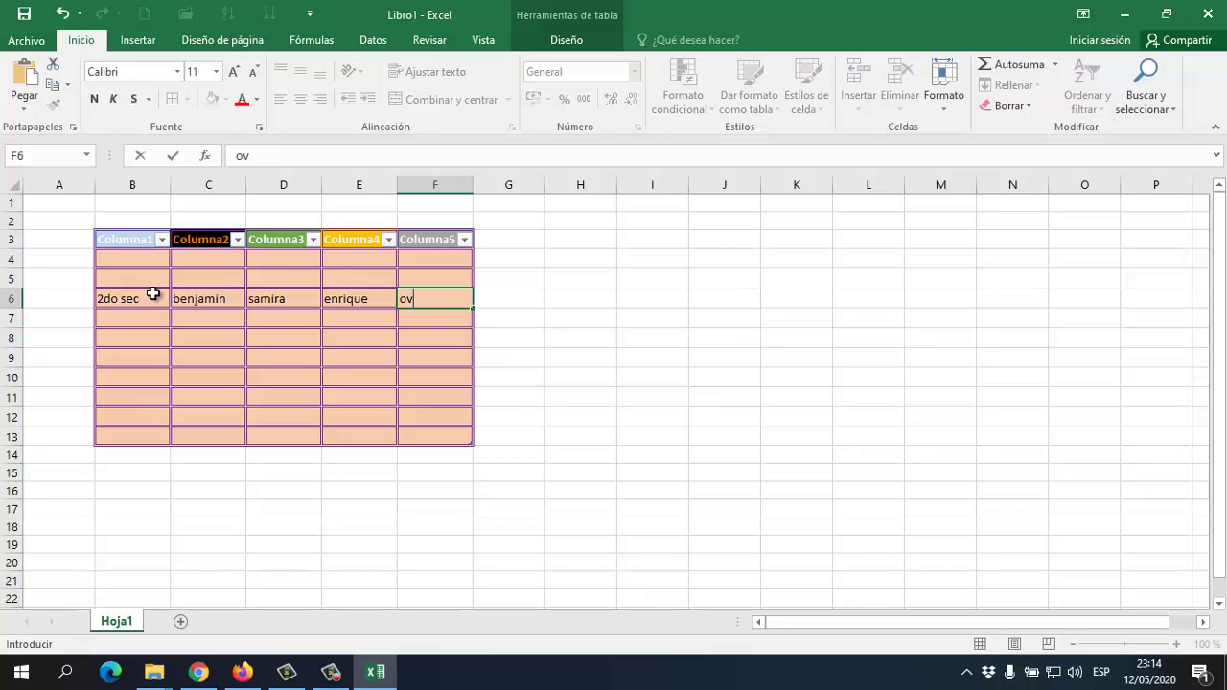
text(iedo)
key(Return)
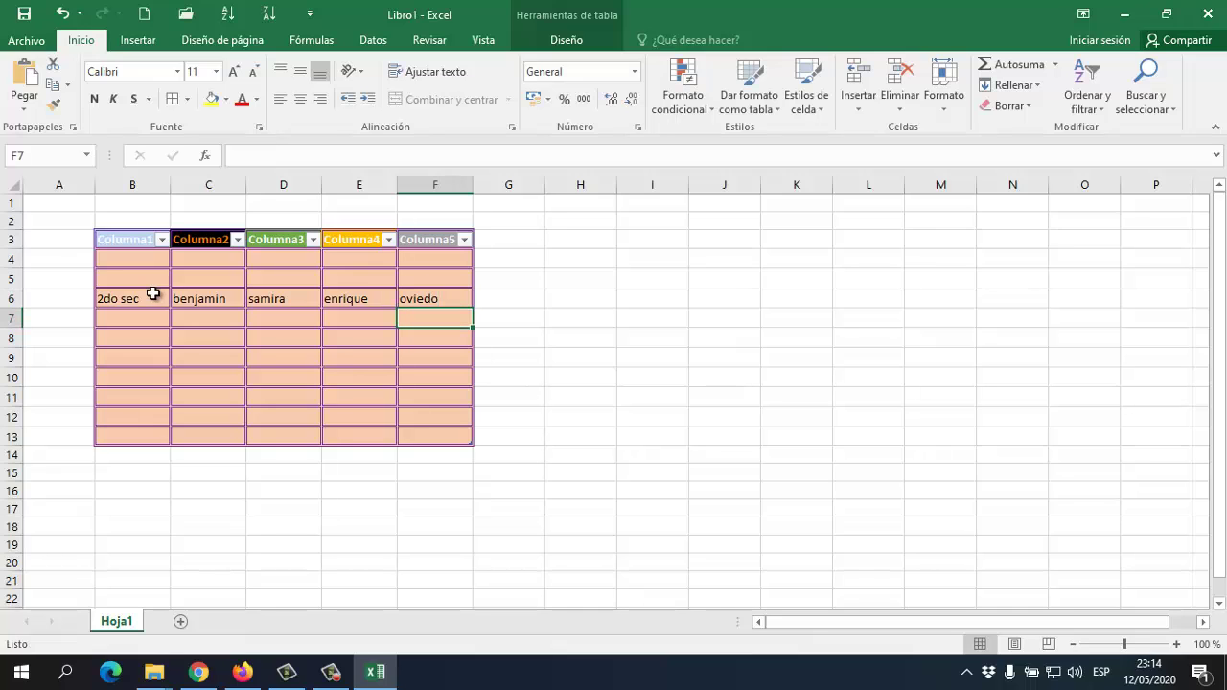
drag(128, 303, 414, 297)
click(818, 110)
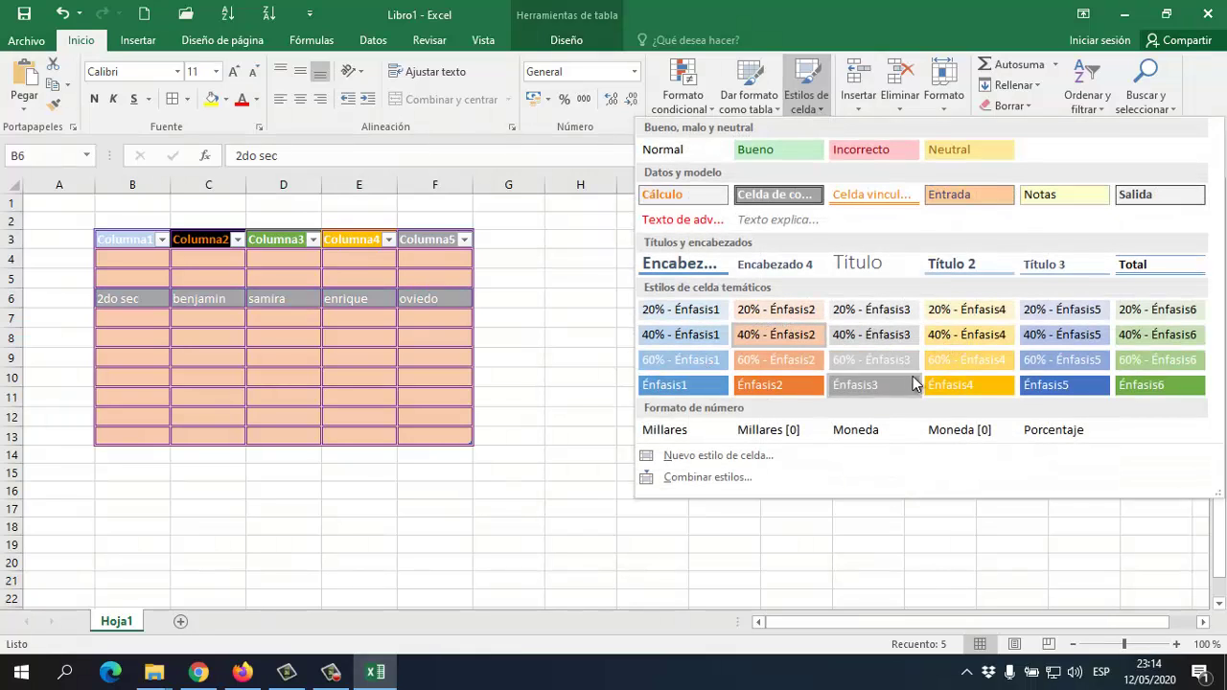
click(954, 384)
click(376, 355)
click(174, 336)
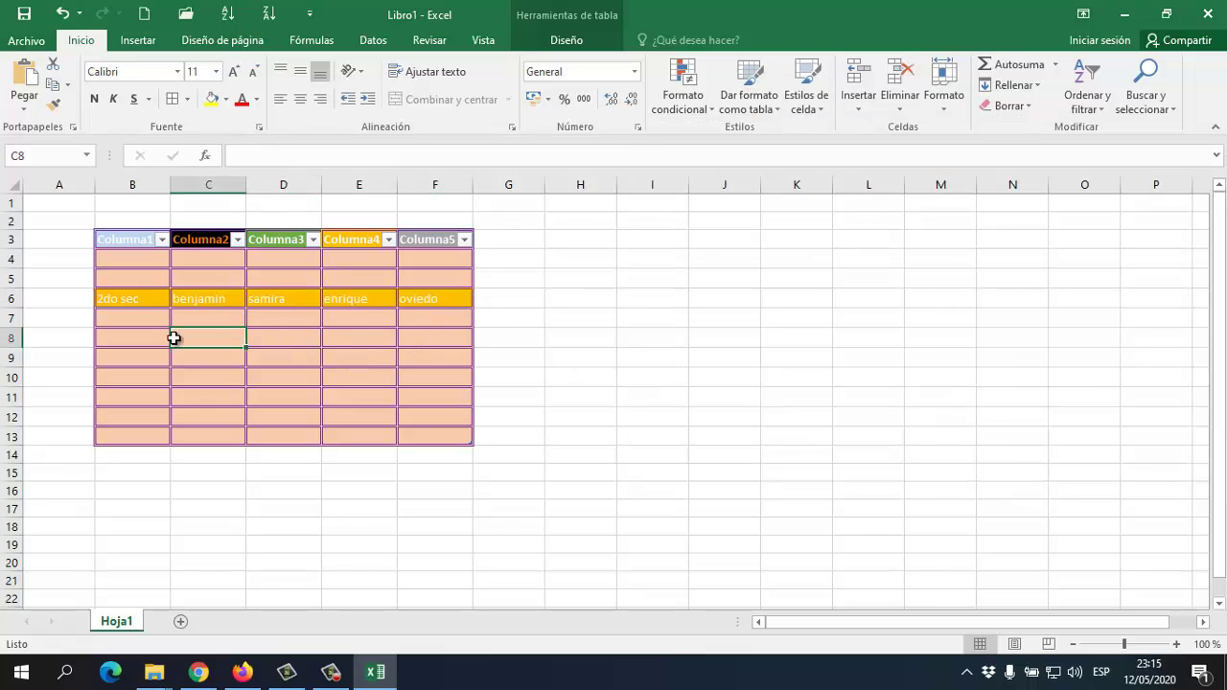
click(142, 305)
drag(143, 305, 402, 294)
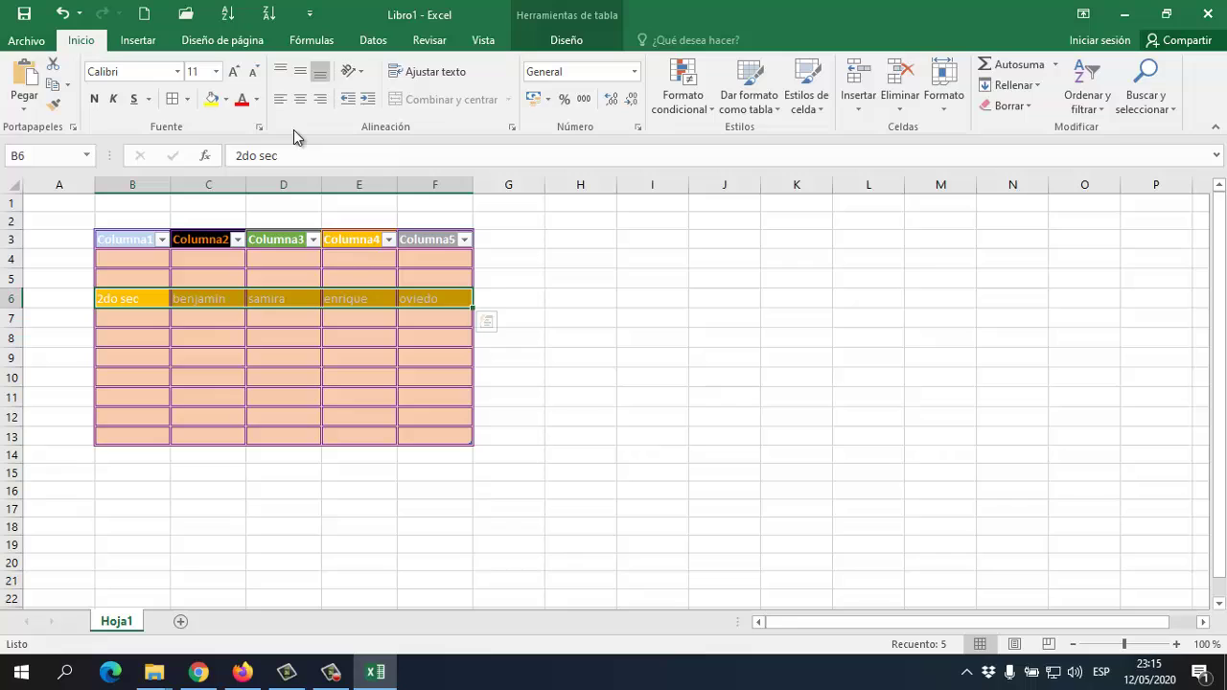
click(241, 98)
click(96, 98)
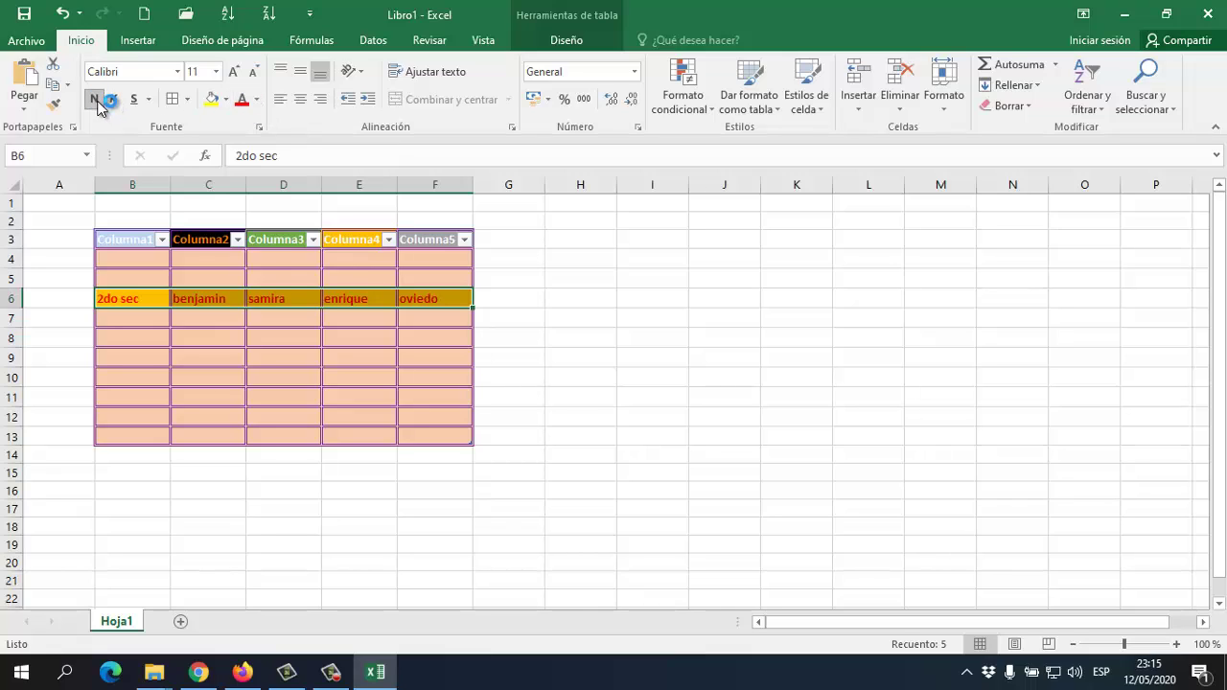
click(302, 96)
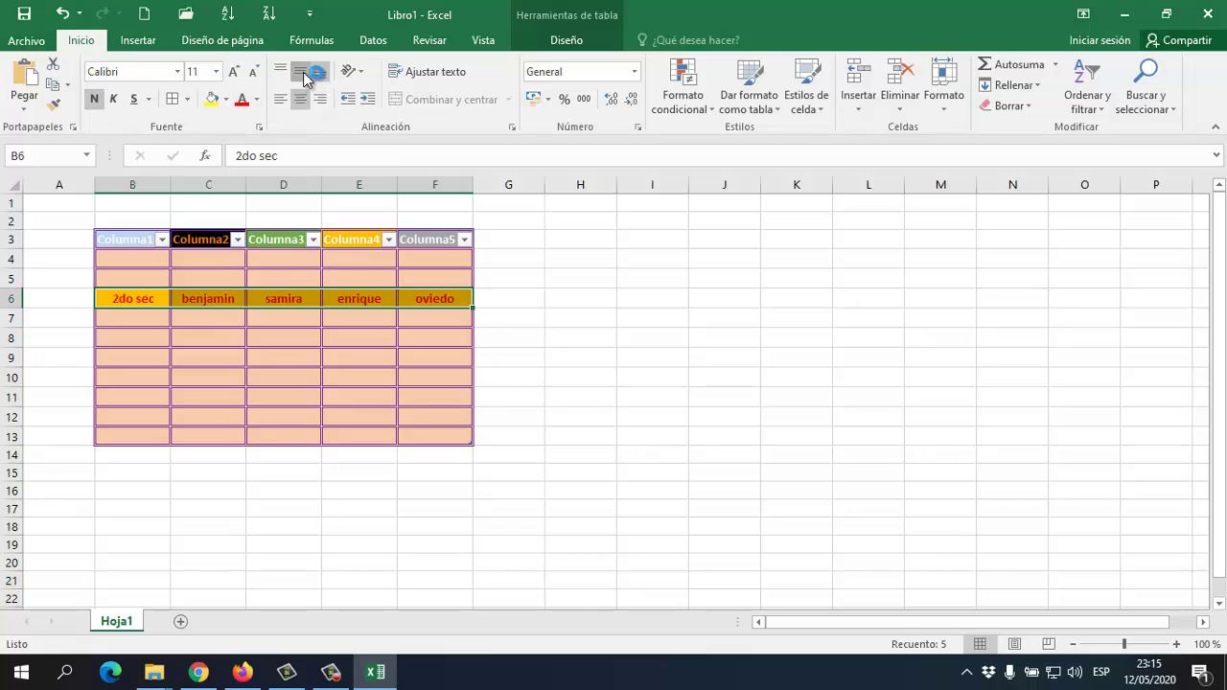
click(336, 353)
click(230, 279)
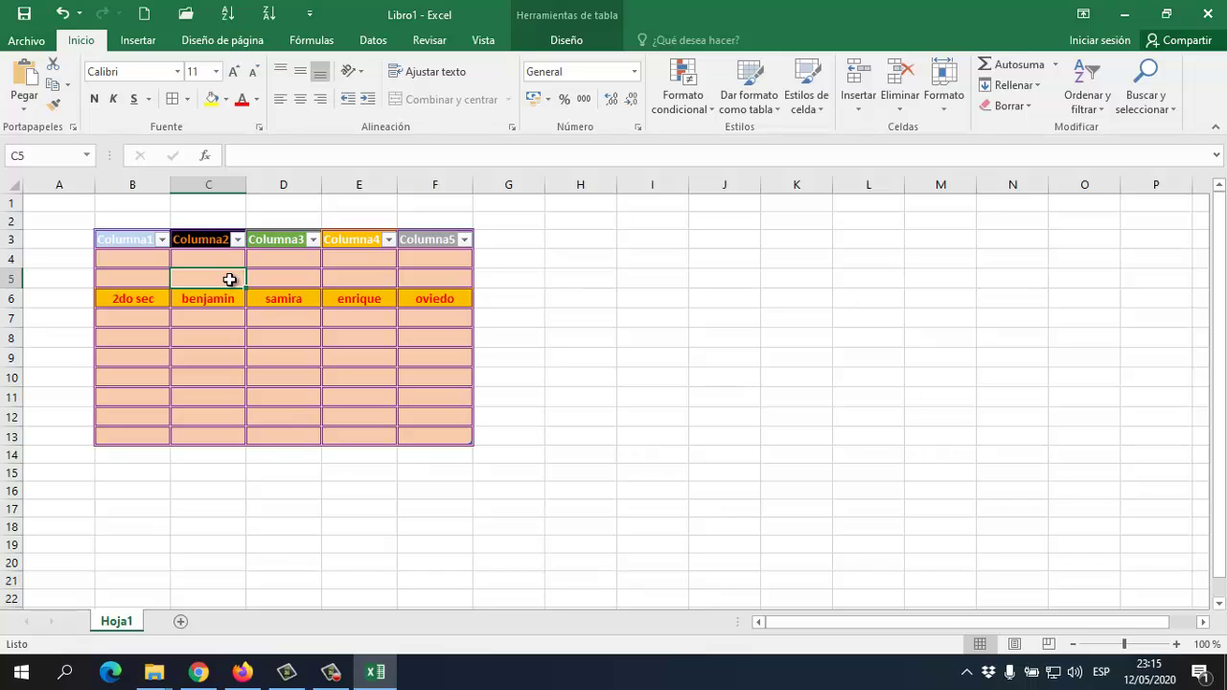
click(266, 351)
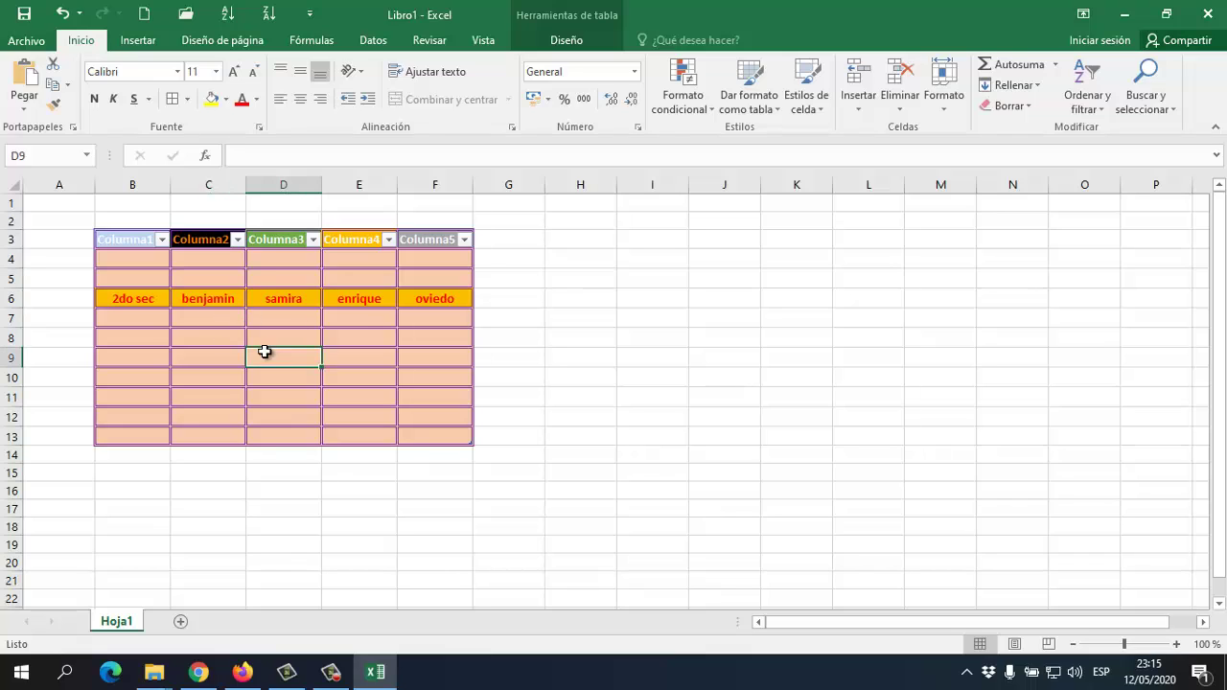
click(358, 320)
click(244, 319)
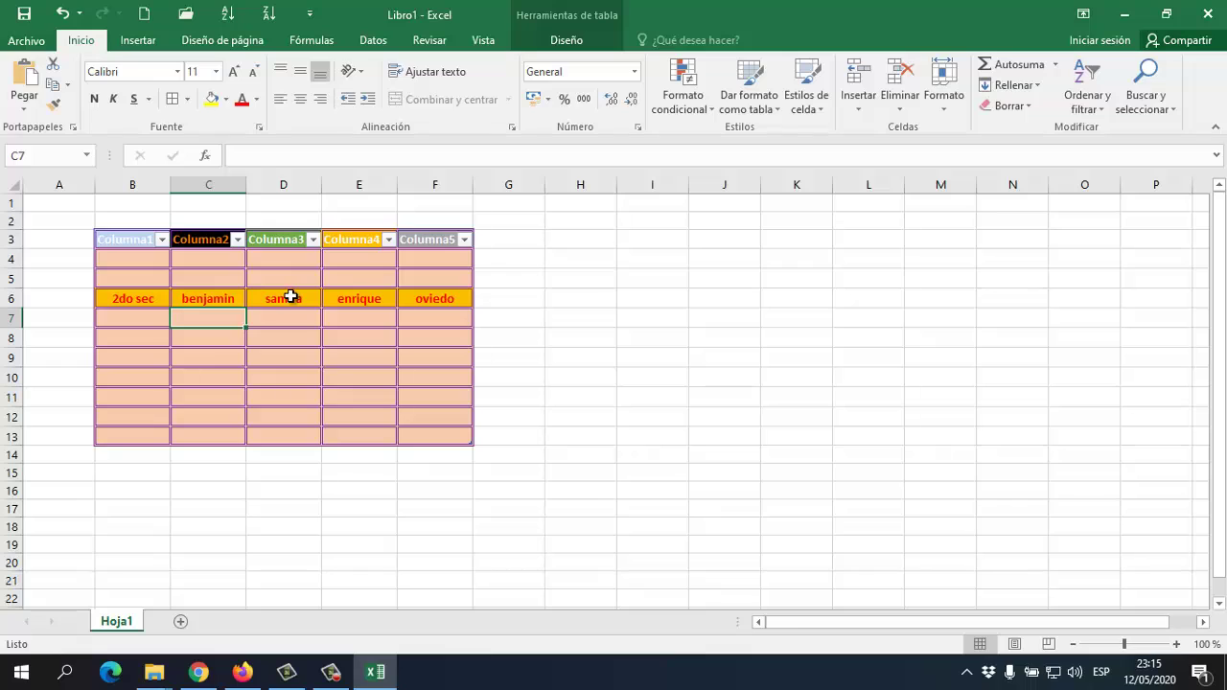
click(580, 343)
click(151, 303)
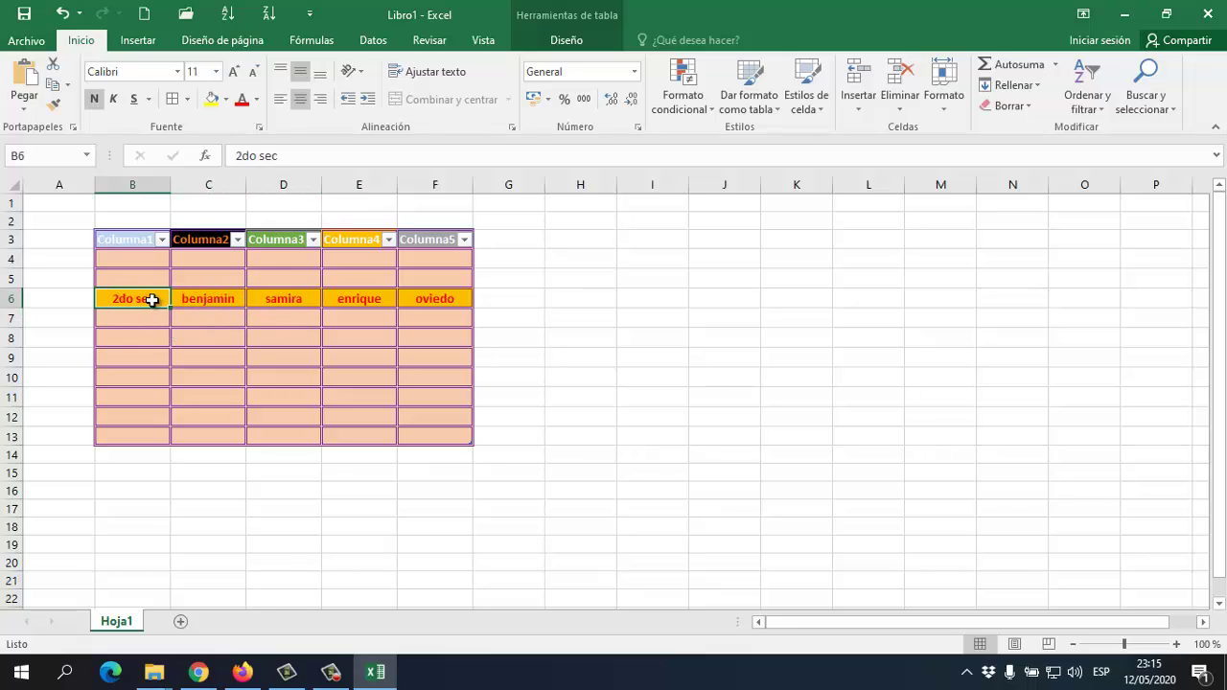
Fill cell B6 with bright green chosen from the Standard colours hexagon
click(228, 102)
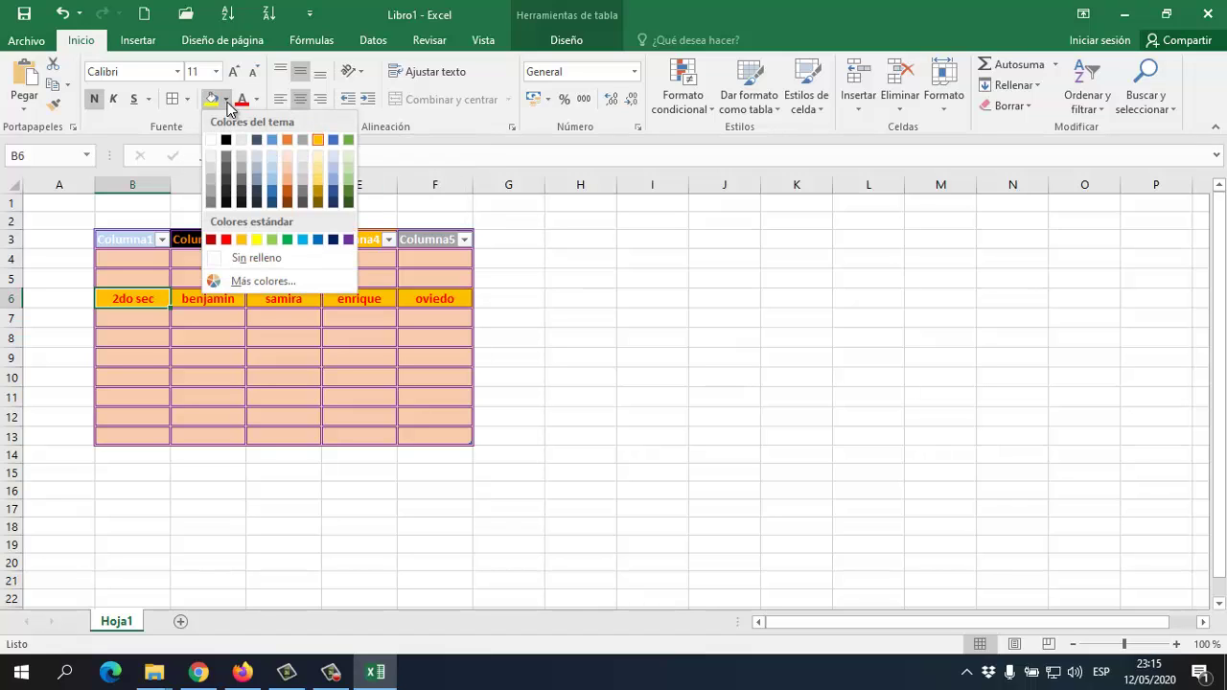
click(228, 102)
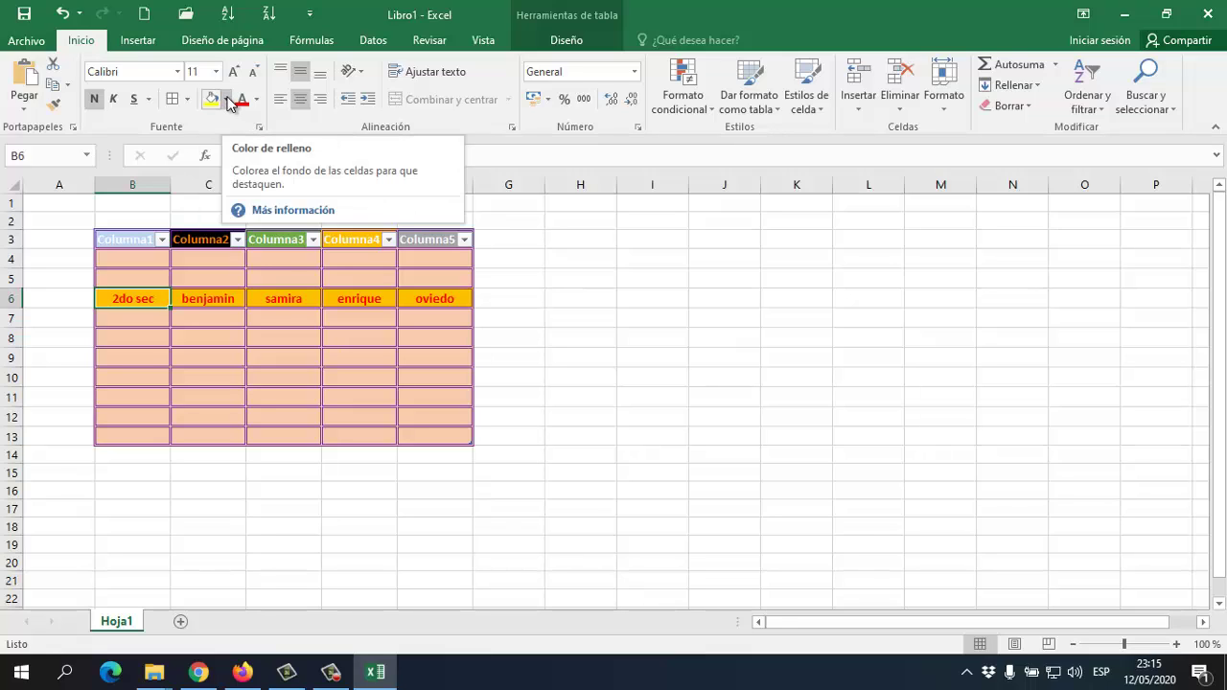
click(228, 102)
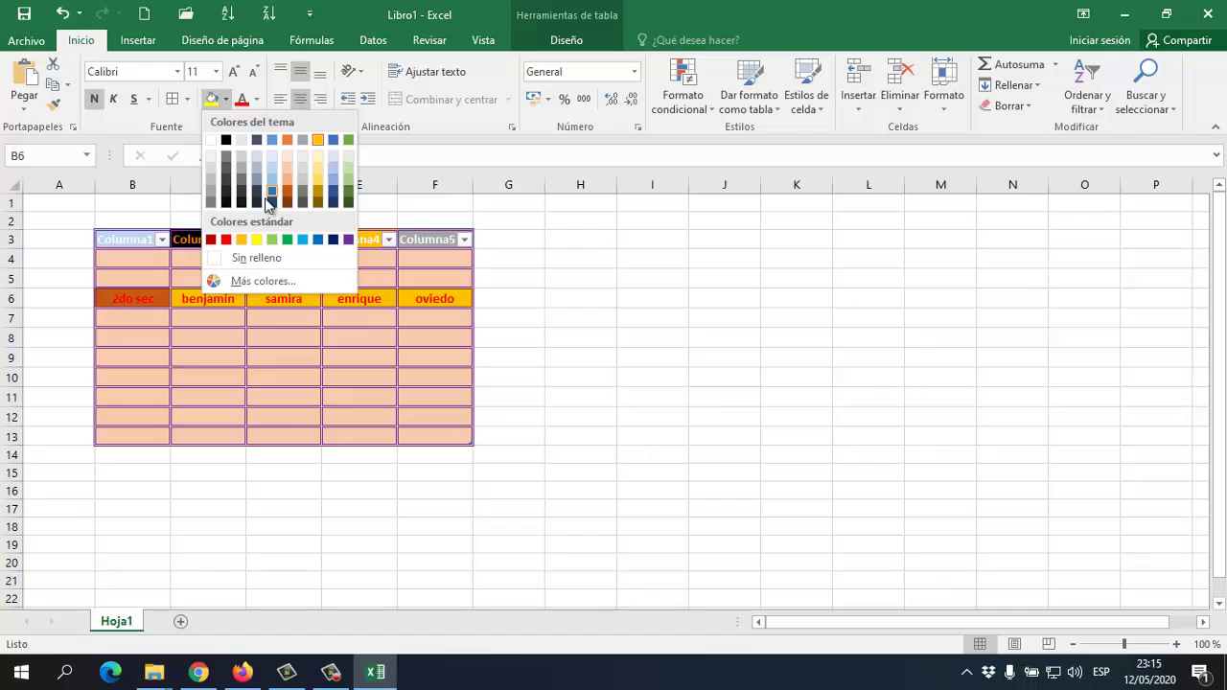
click(265, 282)
click(878, 172)
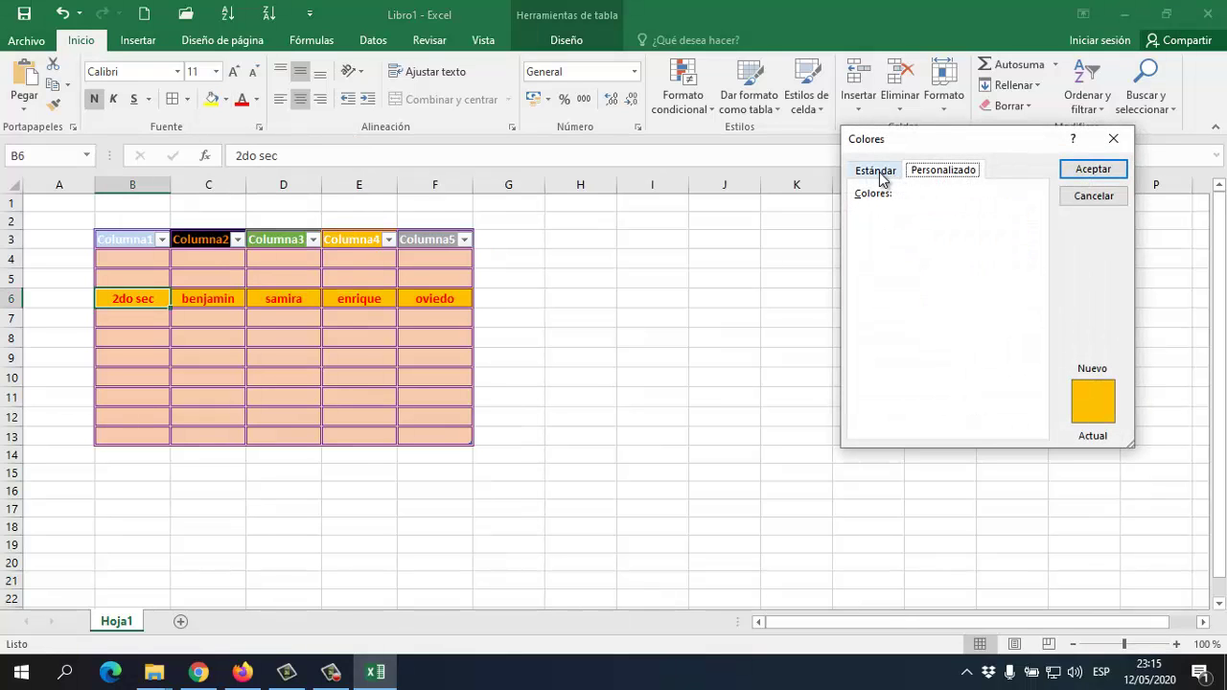
click(894, 269)
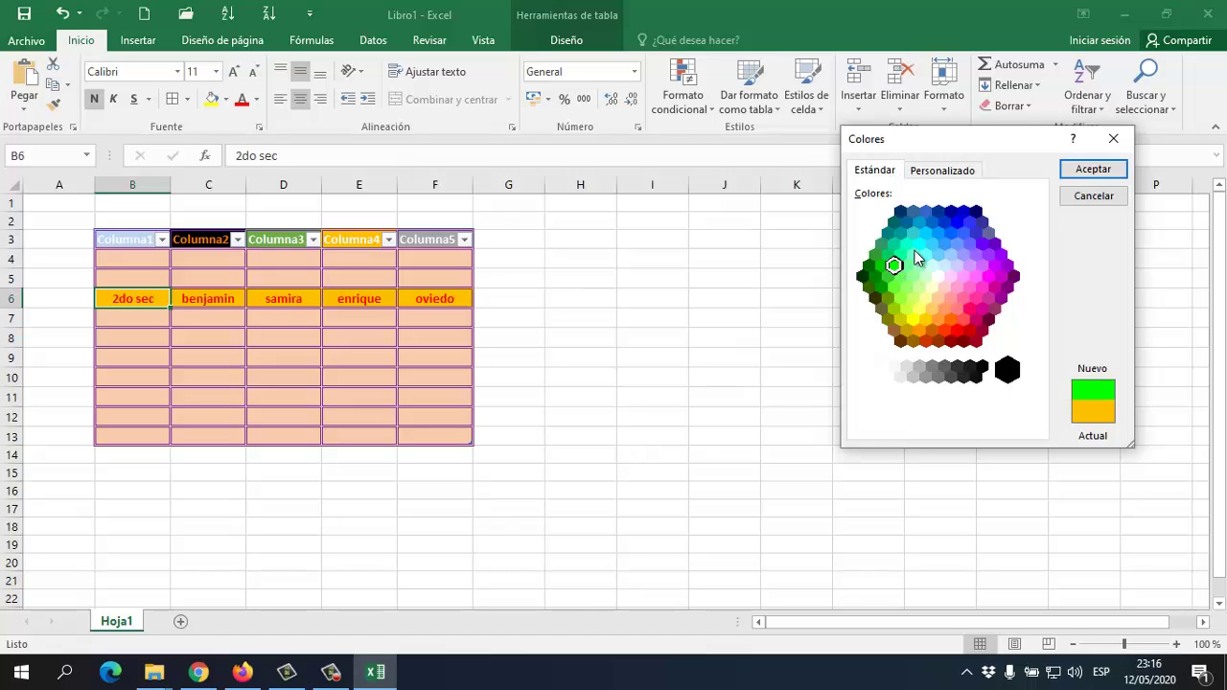
click(1080, 173)
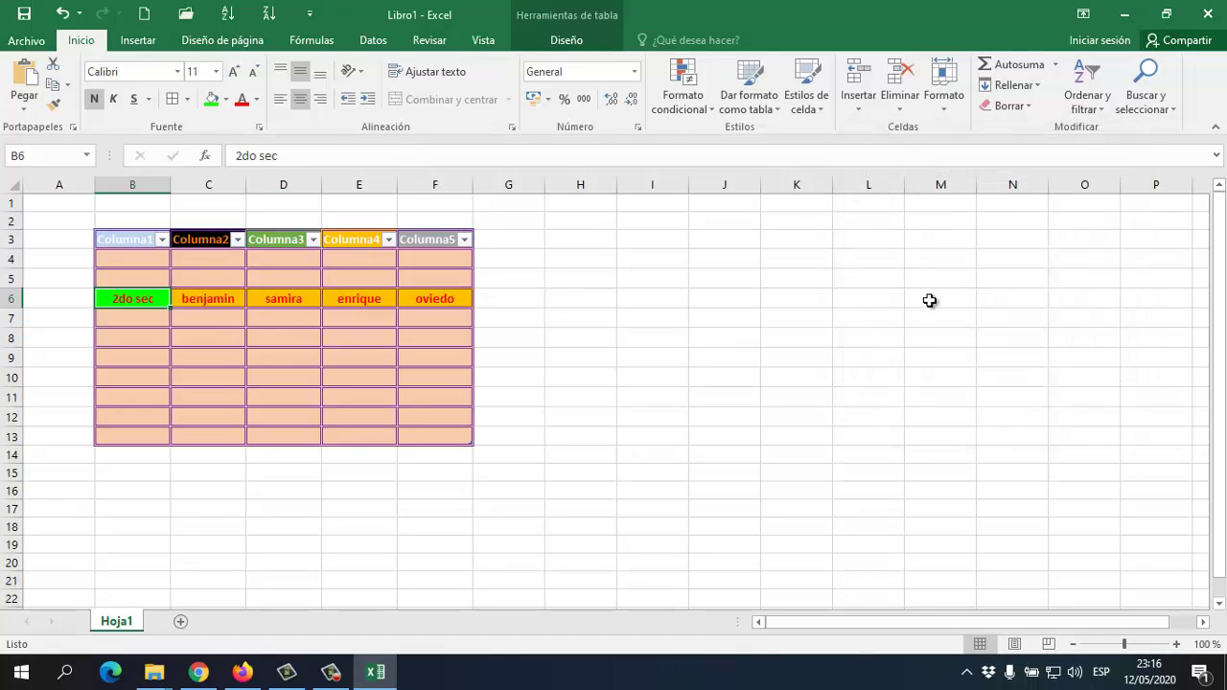
Fill C6 red, D6 light blue and E6 yellow from the Fill Color swatches
click(157, 318)
click(224, 305)
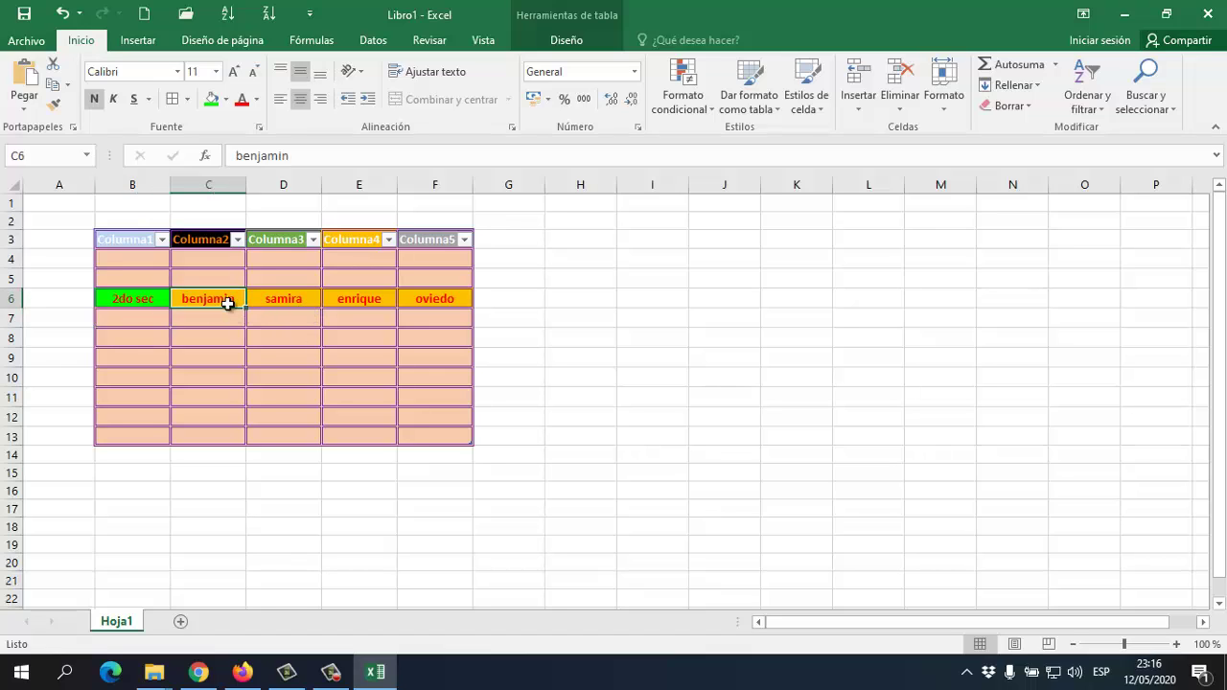
click(226, 99)
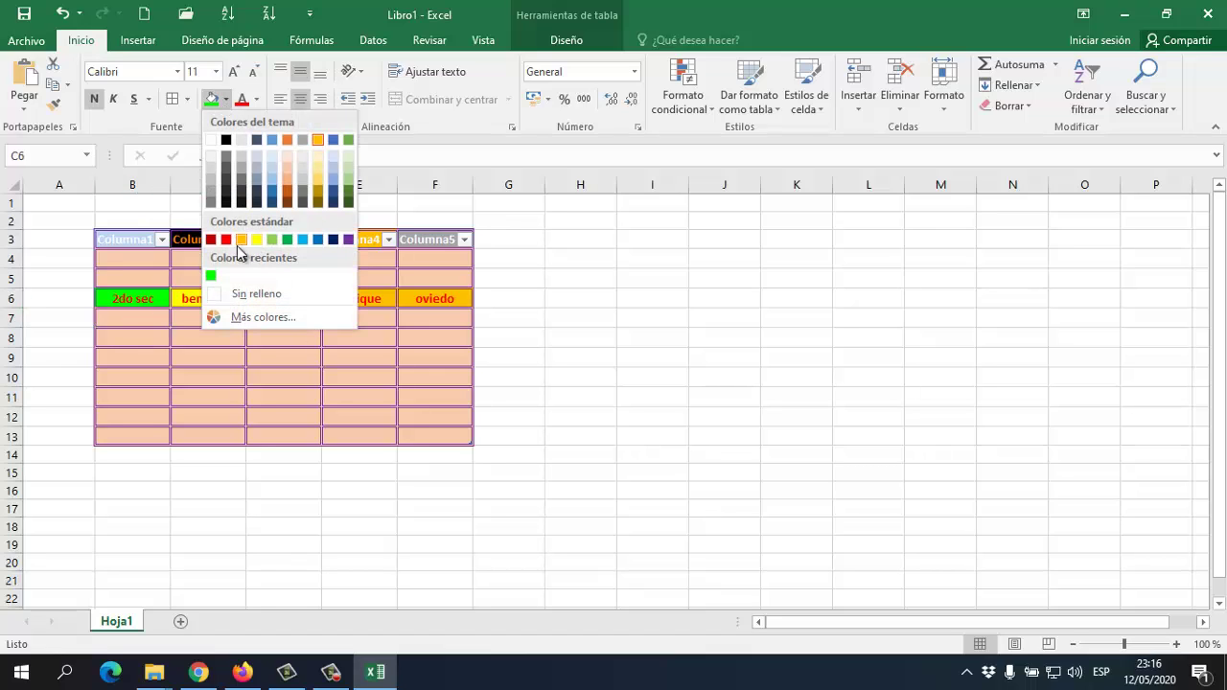
click(228, 239)
click(260, 298)
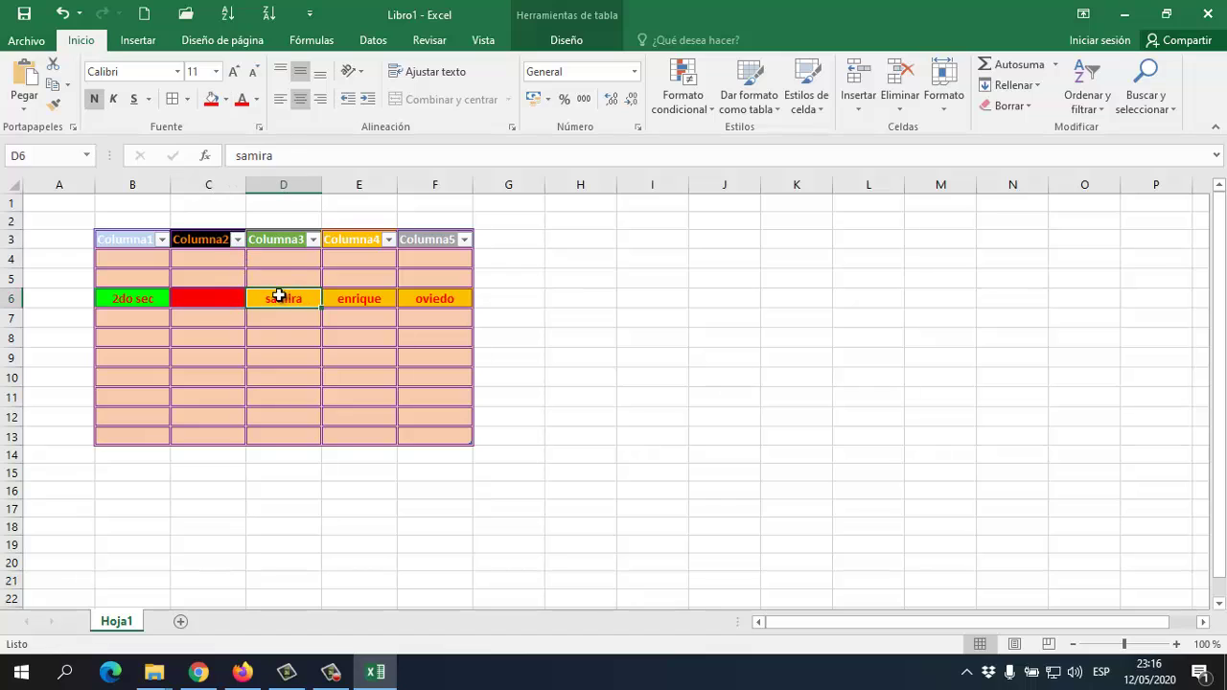
click(226, 100)
click(305, 238)
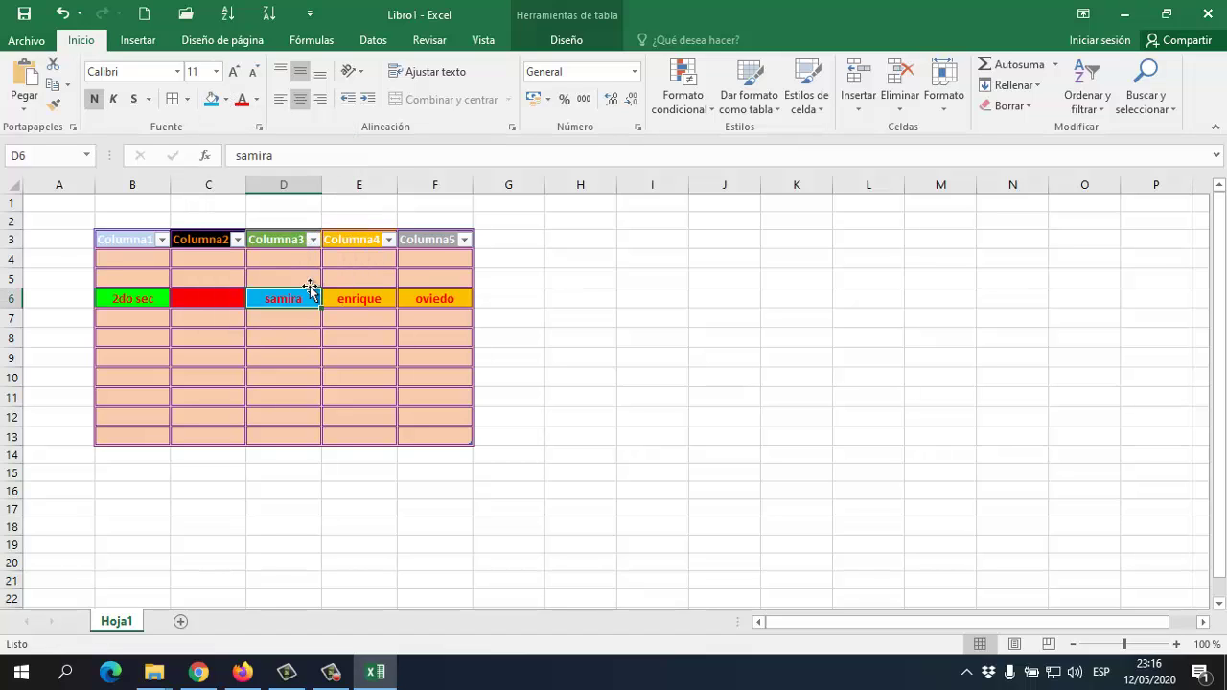
click(359, 296)
click(226, 101)
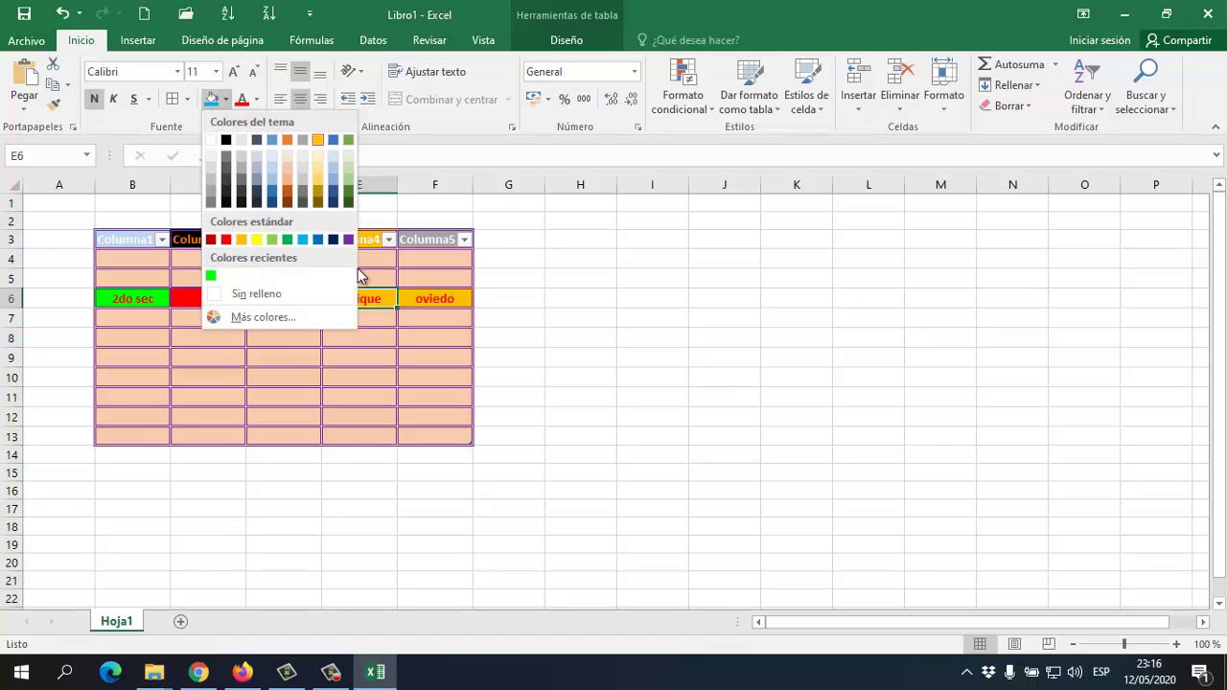
click(262, 238)
click(326, 336)
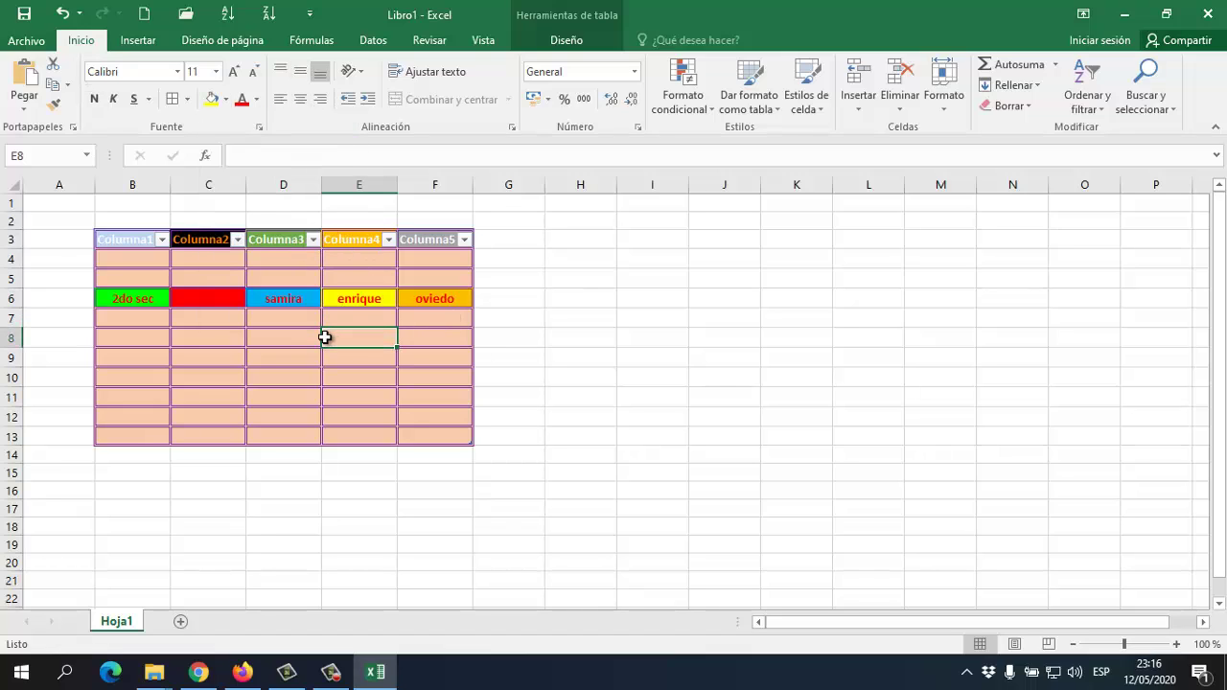
click(310, 356)
Fill B6:B13 with the recent green and C6:C13 with orange
click(145, 303)
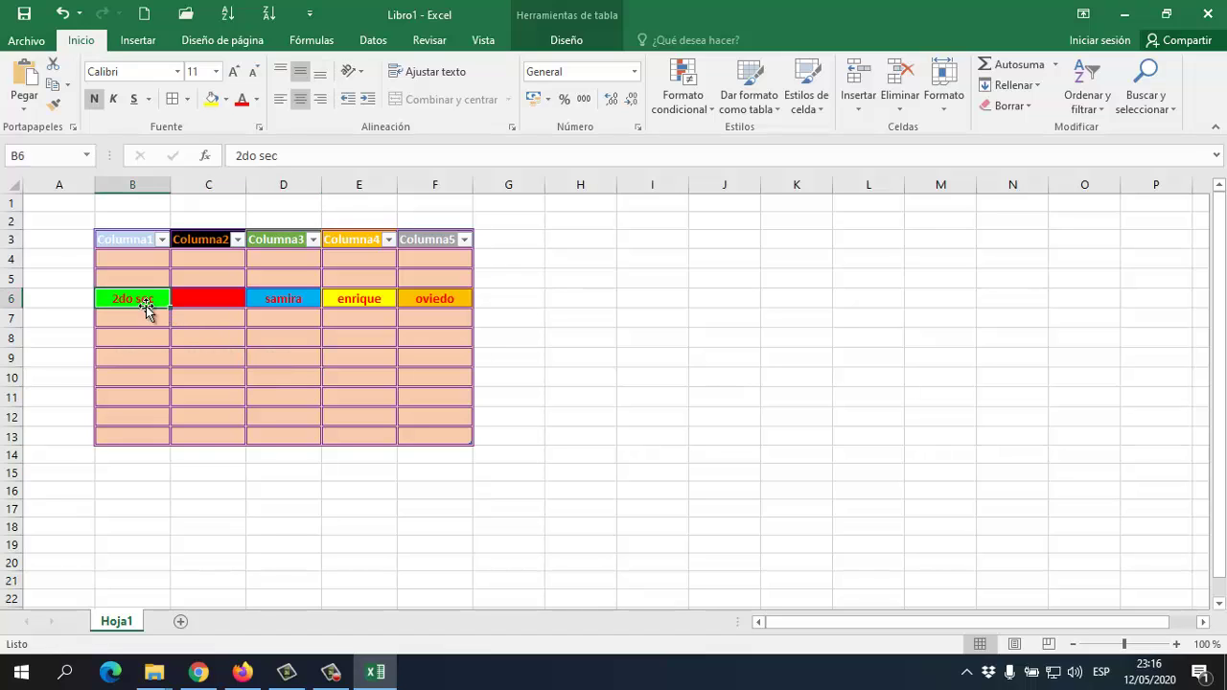
click(345, 393)
click(314, 354)
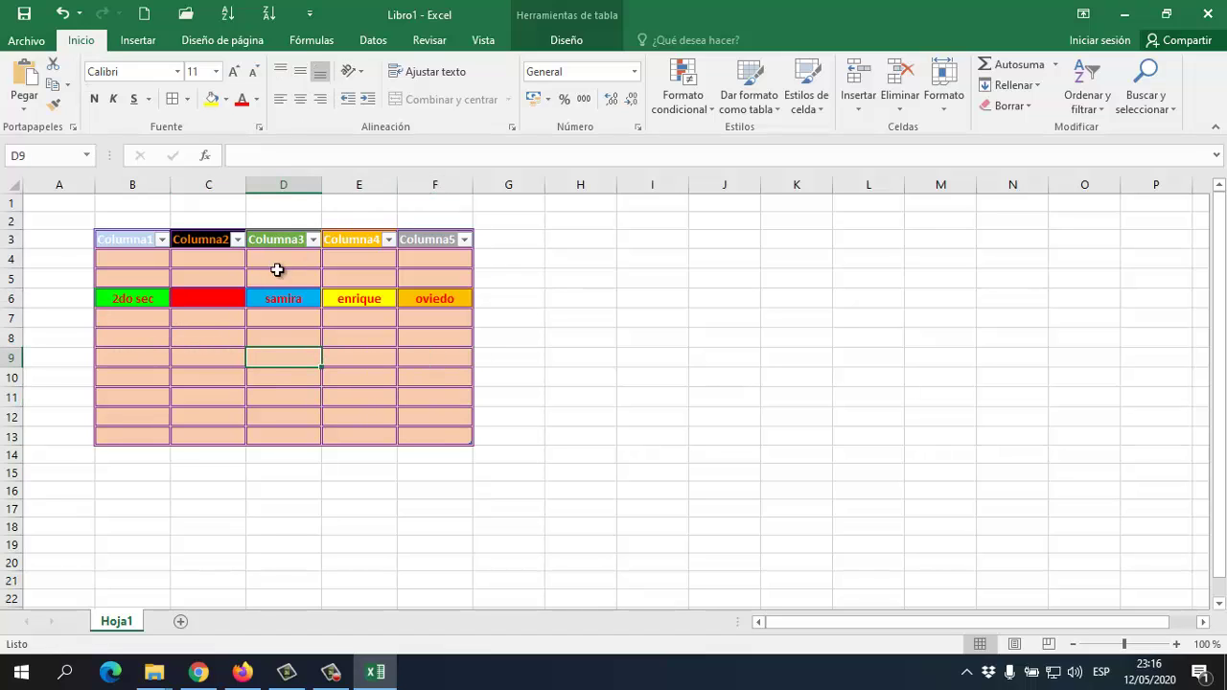
drag(164, 302, 148, 433)
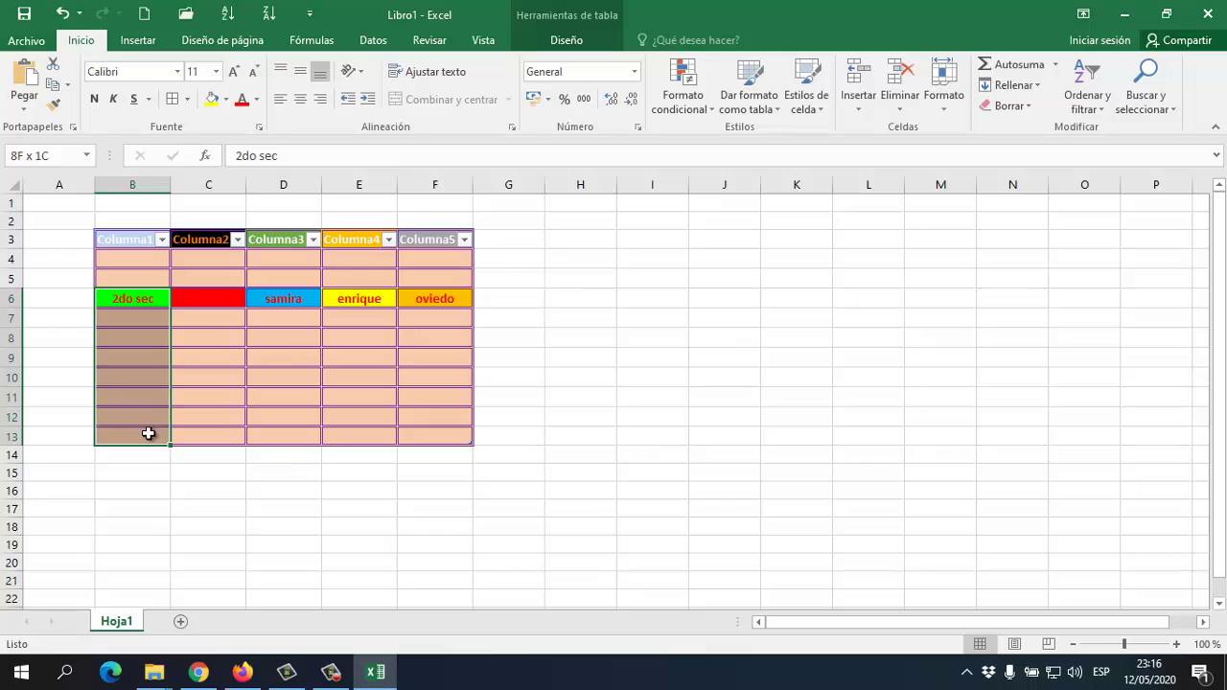
click(225, 99)
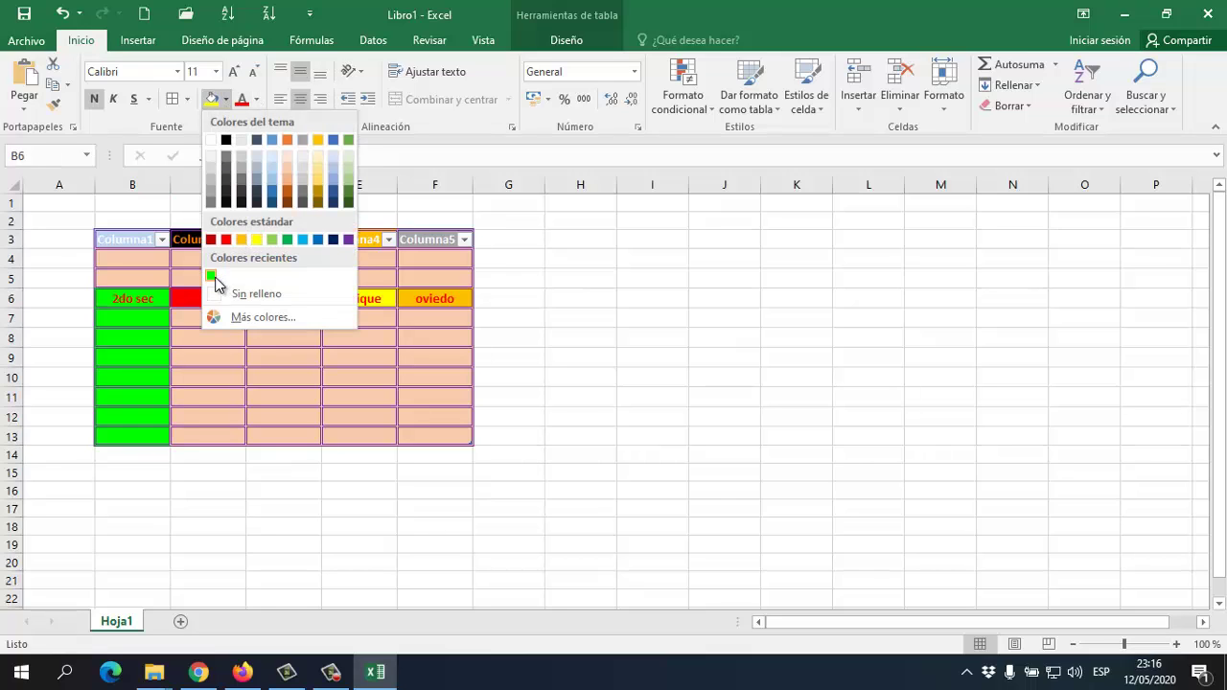
click(213, 277)
drag(208, 298, 197, 432)
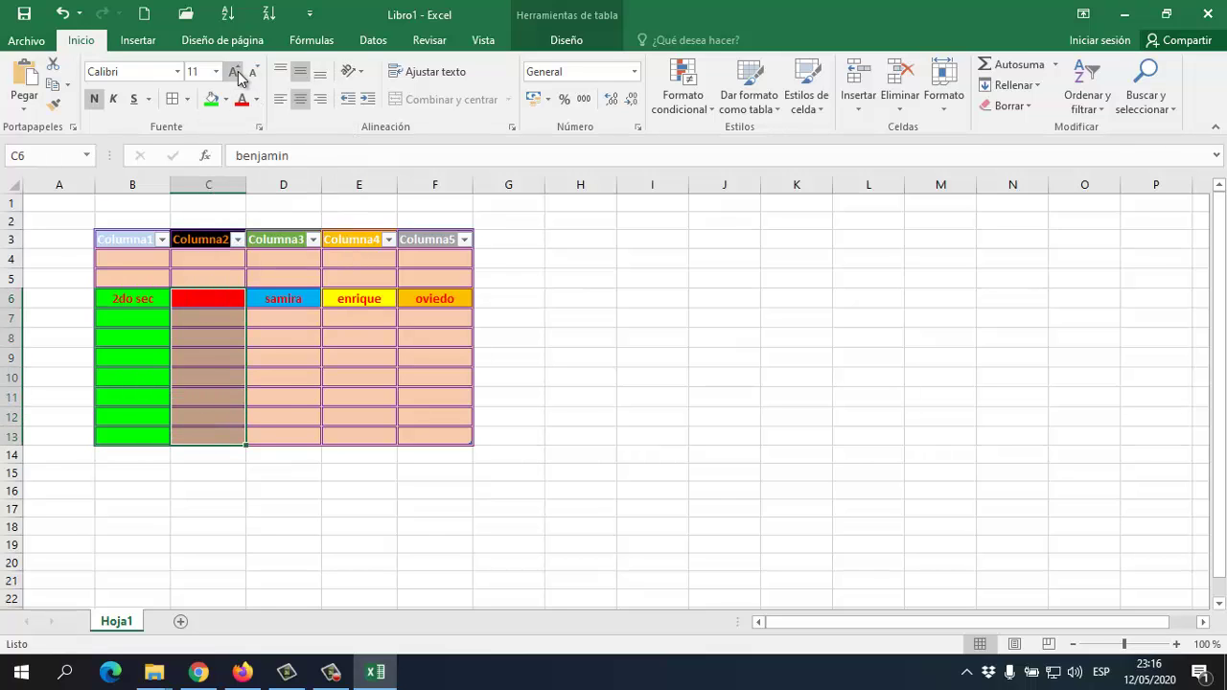
click(225, 99)
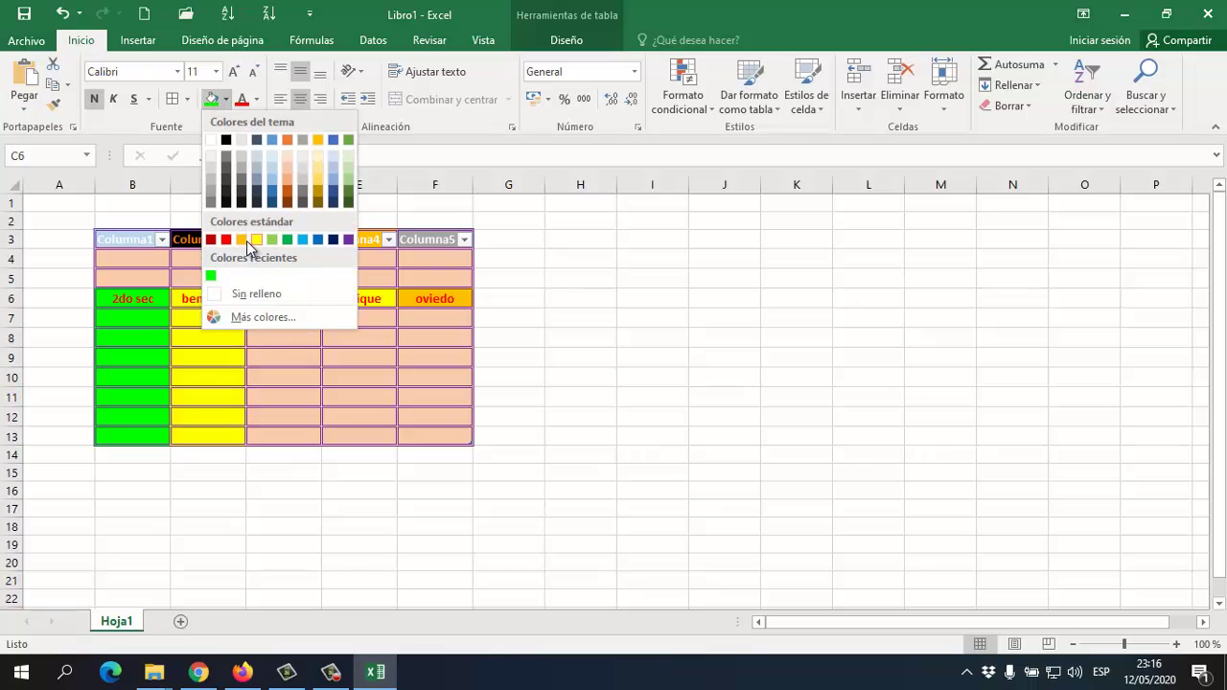
click(240, 240)
Fill D6:D13 blue, E6:E13 dark navy and F6:F13 purple, then deselect to review
drag(283, 298, 279, 419)
click(225, 99)
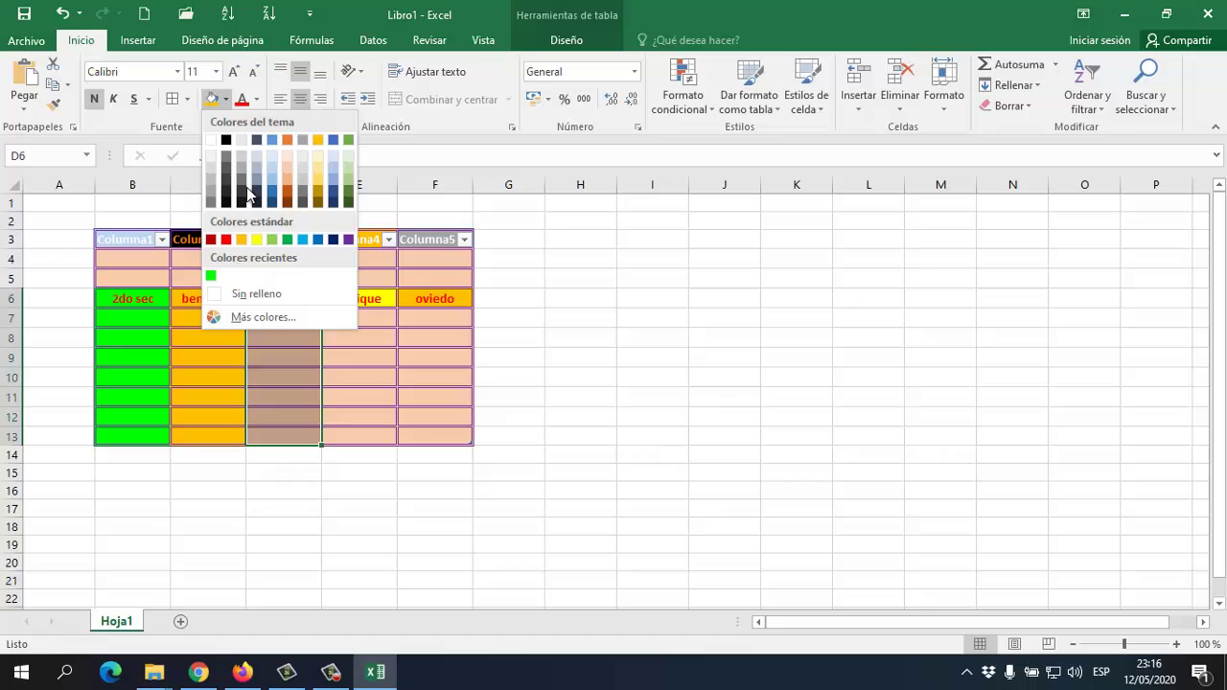
click(303, 242)
drag(351, 294, 357, 434)
click(225, 99)
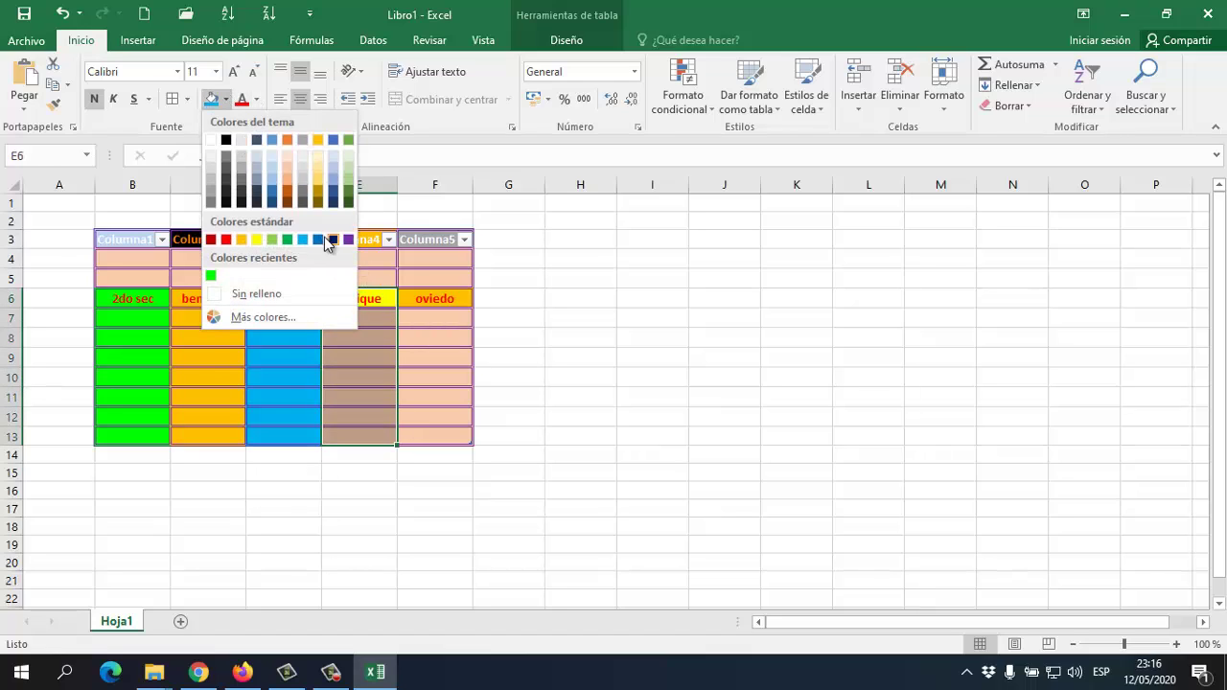
click(331, 240)
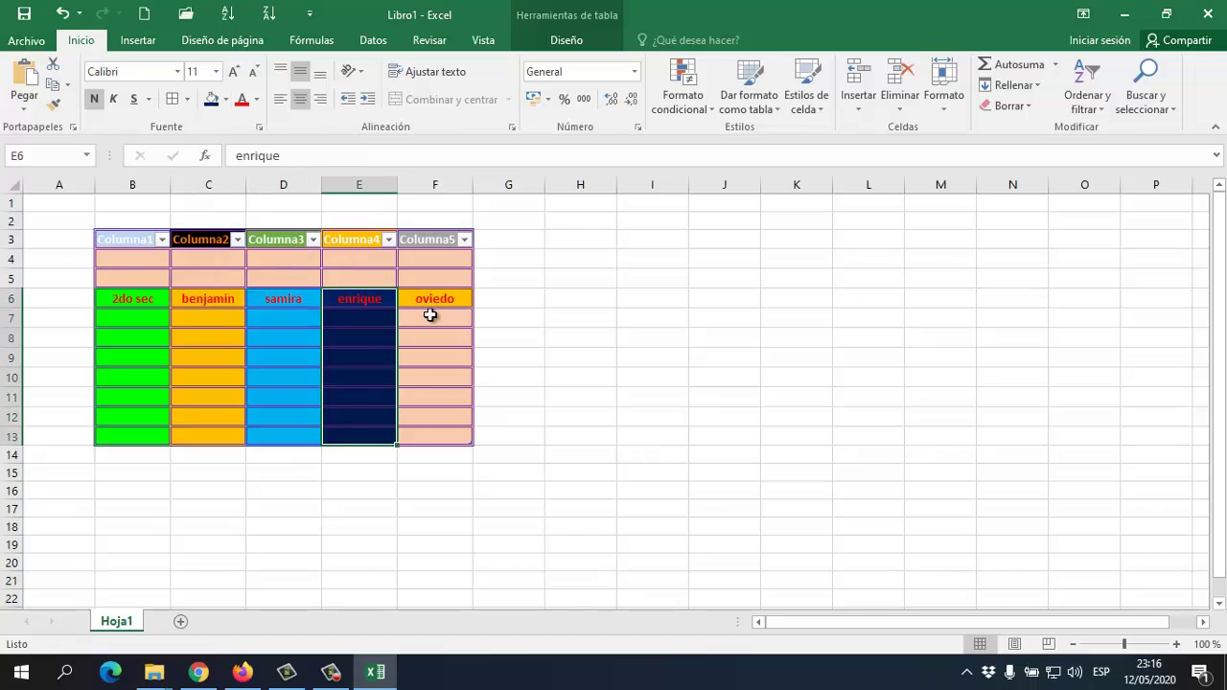
drag(431, 302, 447, 437)
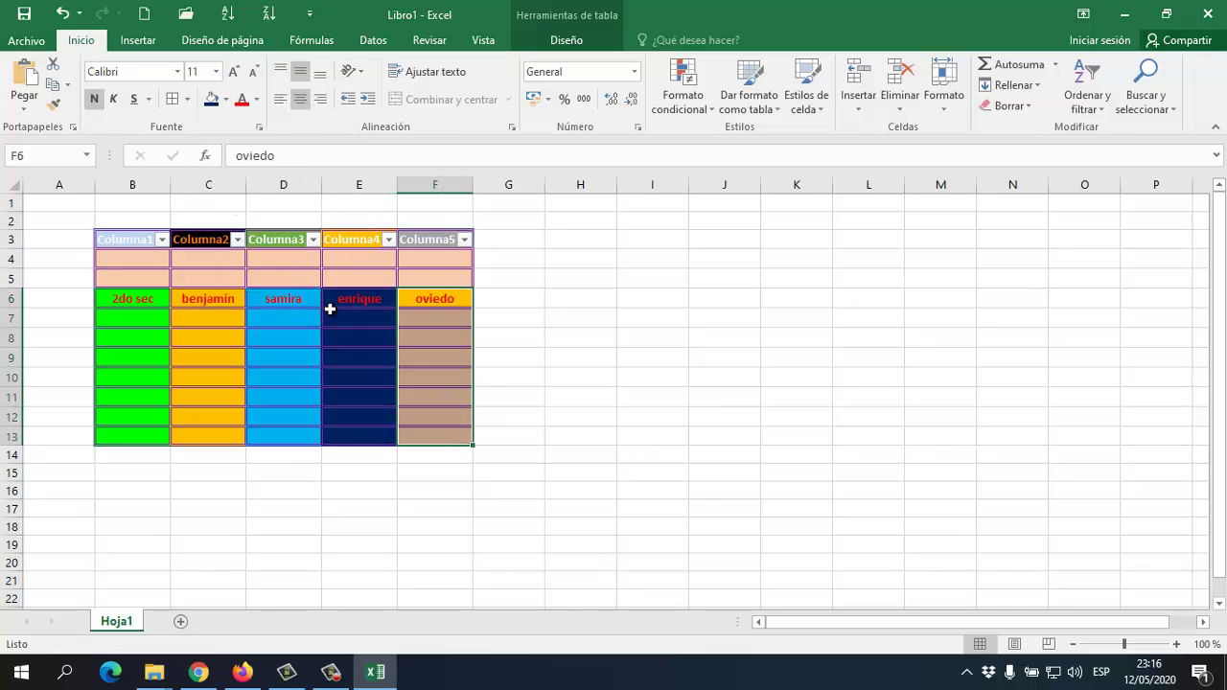
click(227, 99)
click(349, 240)
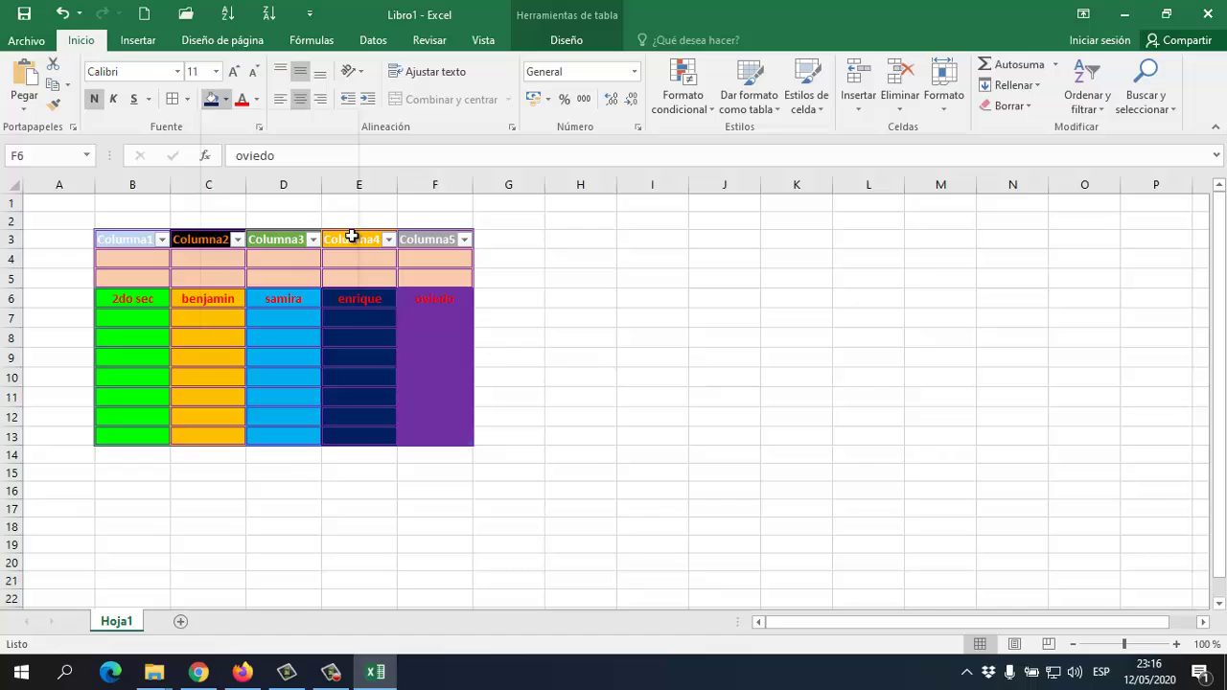
click(483, 313)
click(416, 336)
click(47, 335)
click(230, 301)
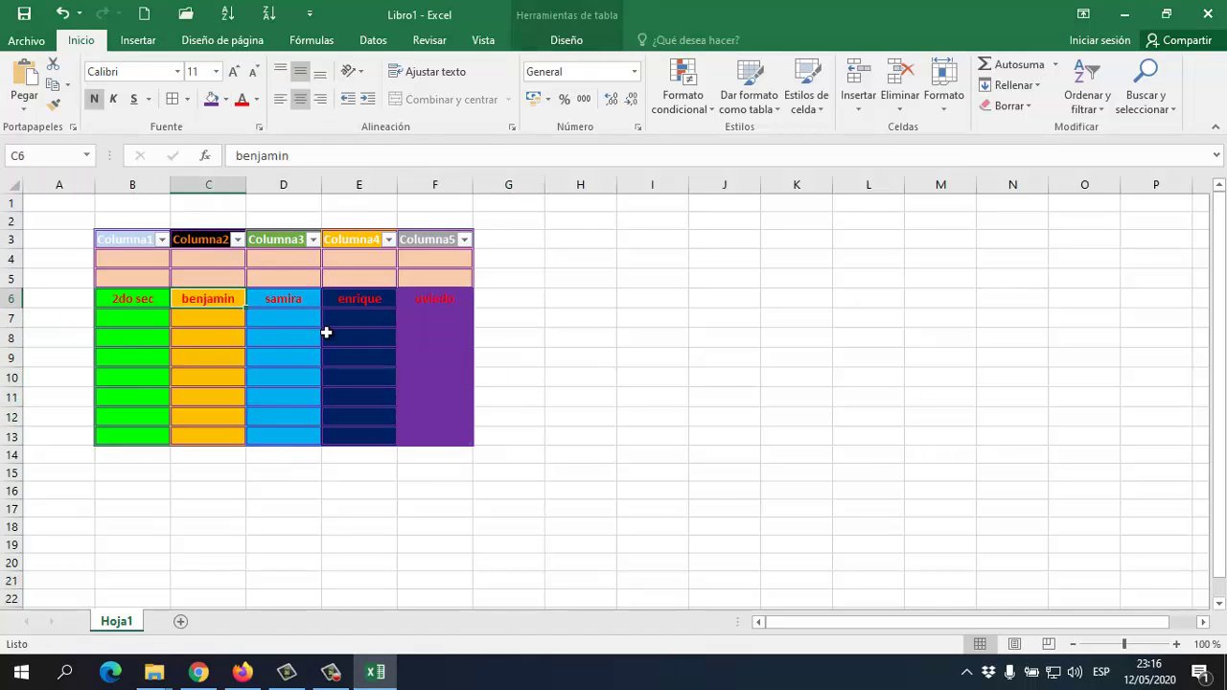
click(342, 342)
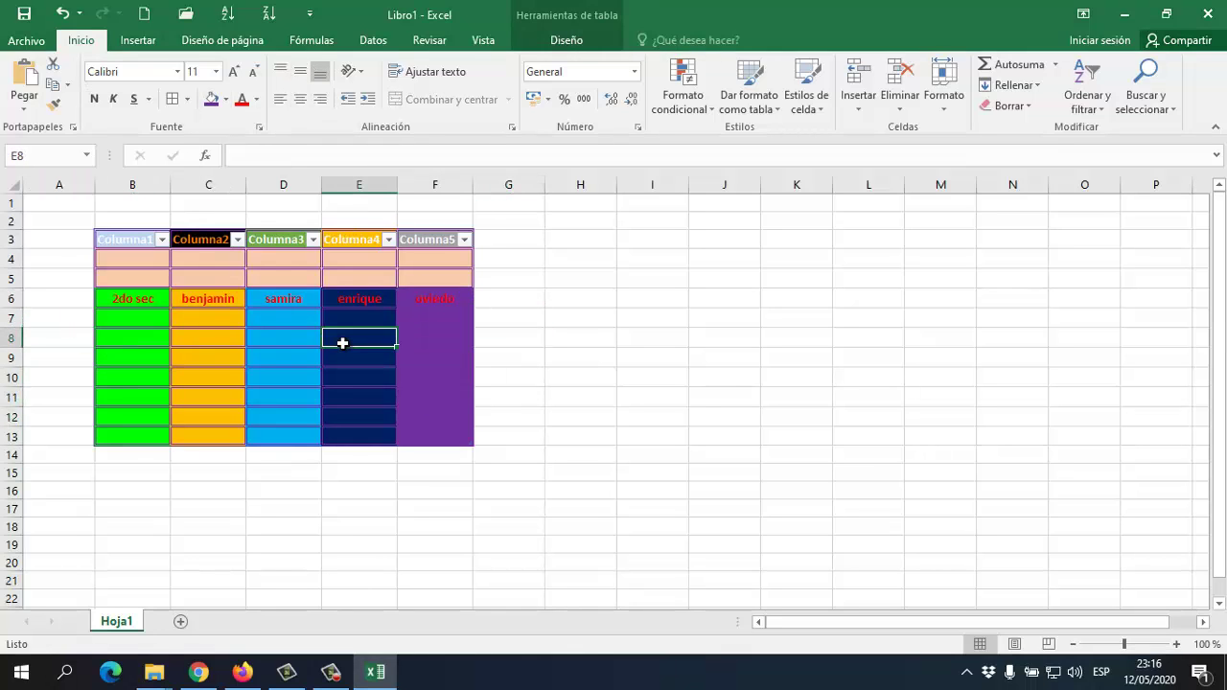